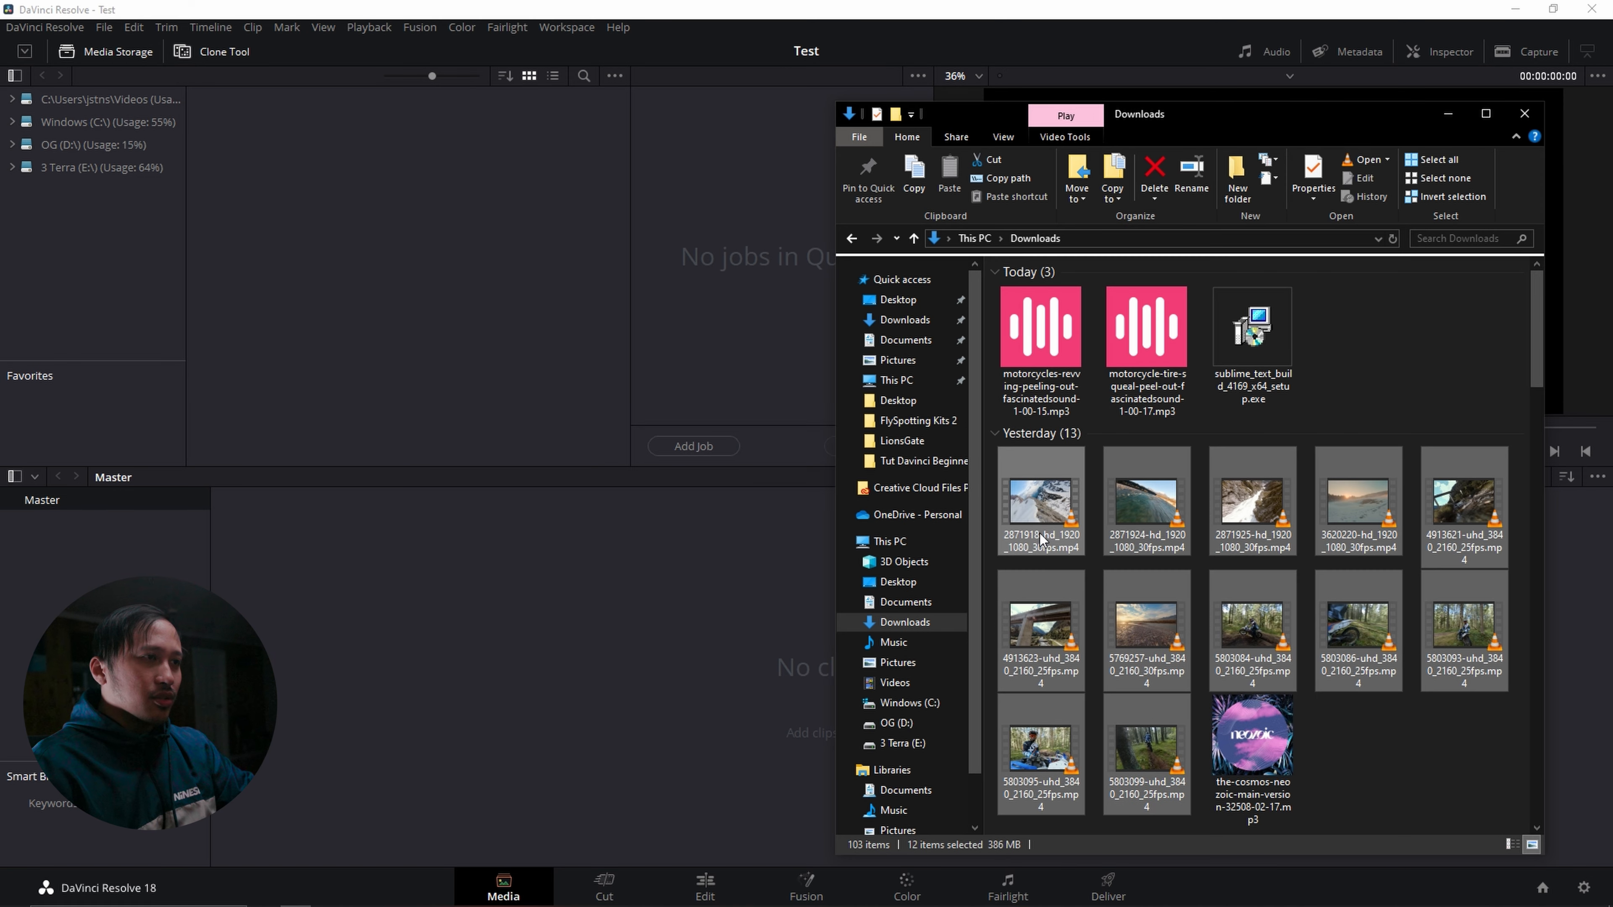
Bring the selected Downloads videos into media storage and import the the-cosmos-neozoic MP3 into the Master bin.
left_click_drag(943, 470, 387, 271)
left_click(1349, 773)
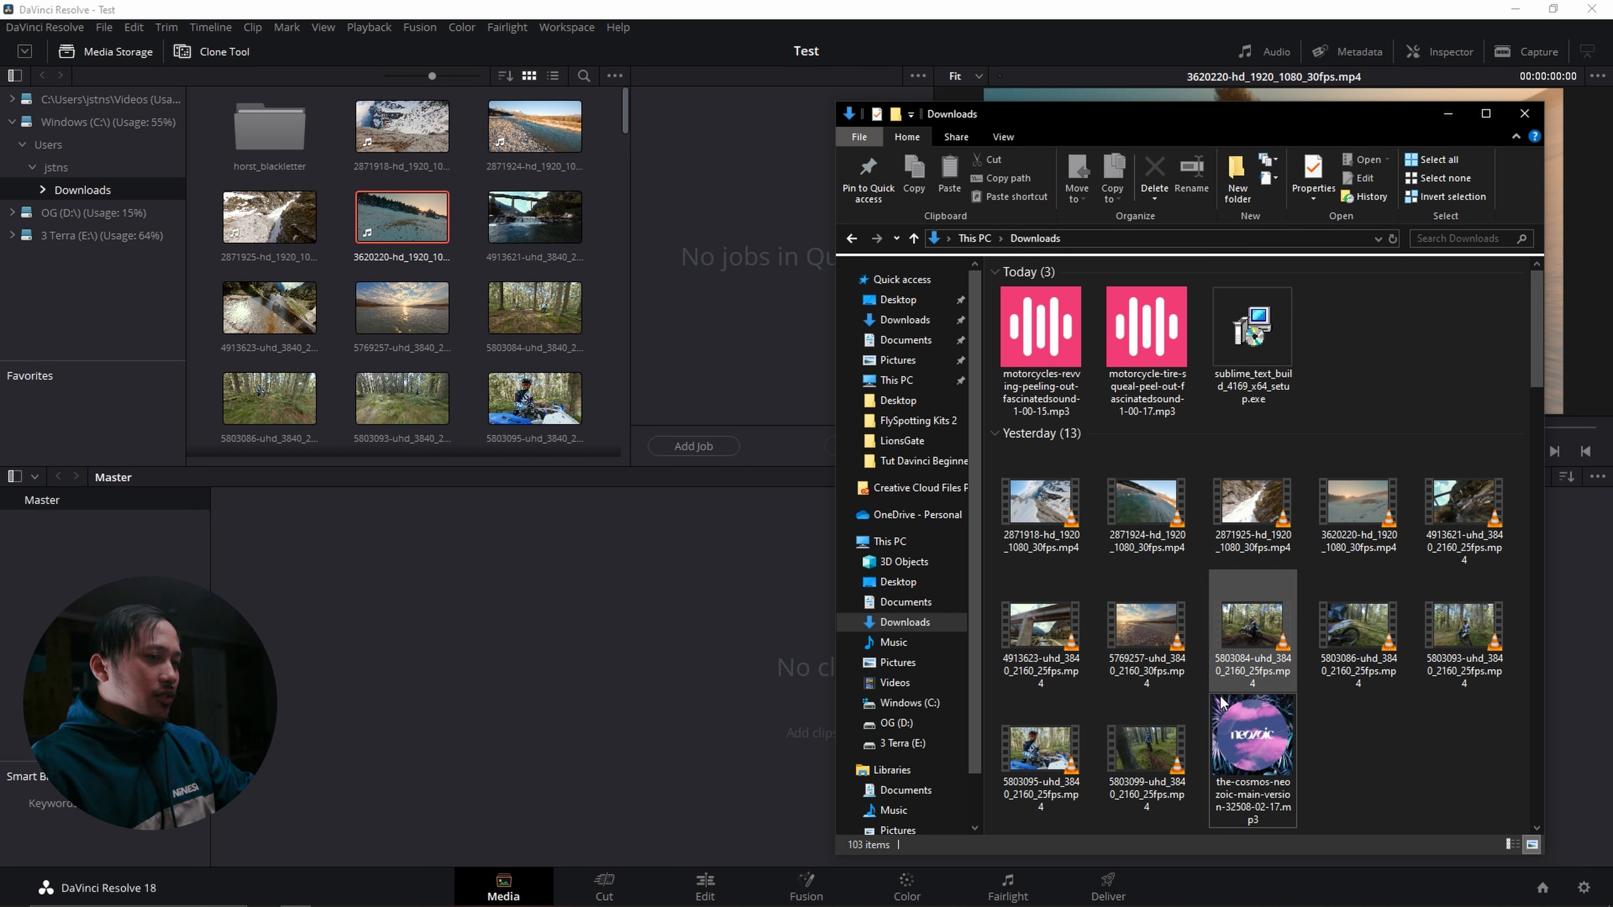
left_click_drag(1245, 744, 305, 541)
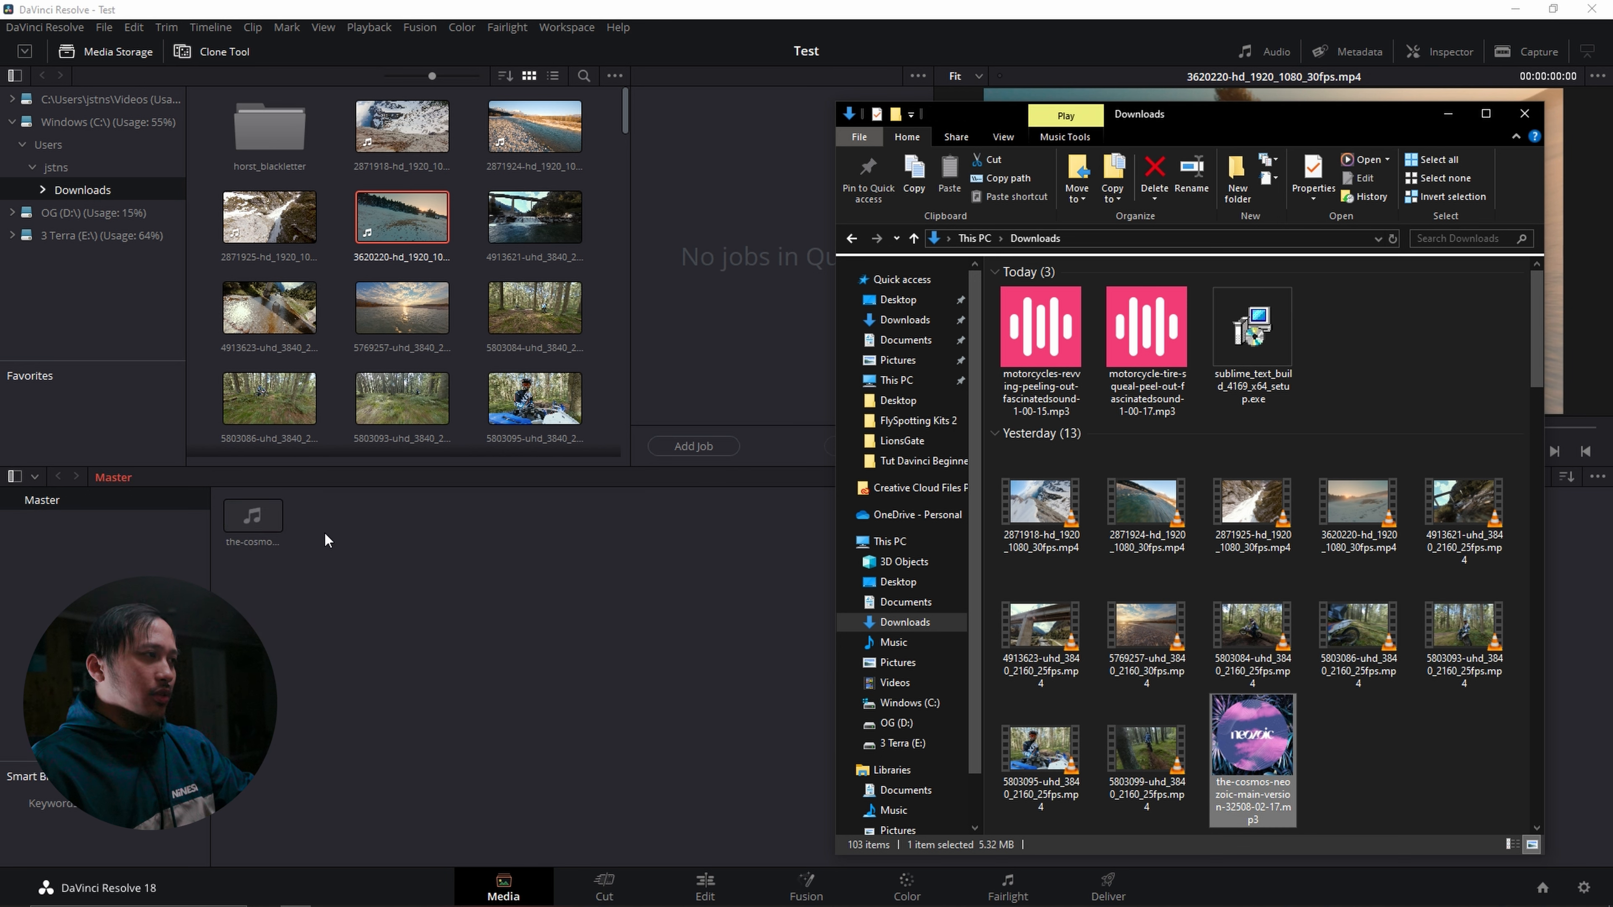
left_click(703, 568)
Import clips 4913621, 4913623, 5803084, 5803086, 5803093, 5803095 and 5803099 from media storage into the Master bin.
left_click(515, 303)
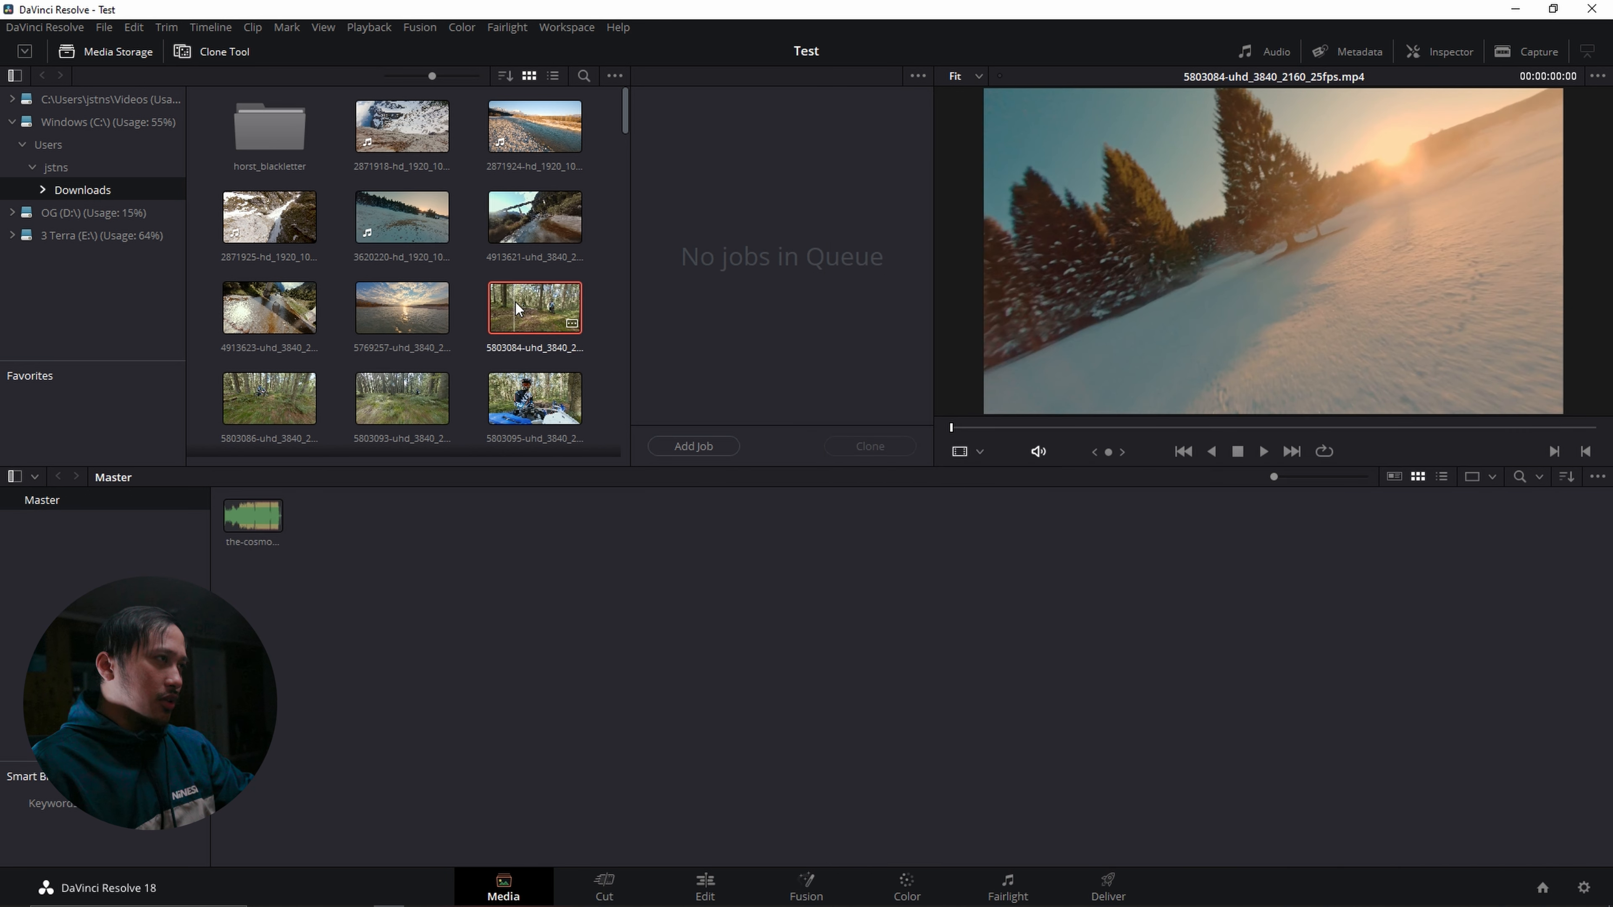
left_click(255, 394, "ctrl")
left_click(381, 395, "ctrl")
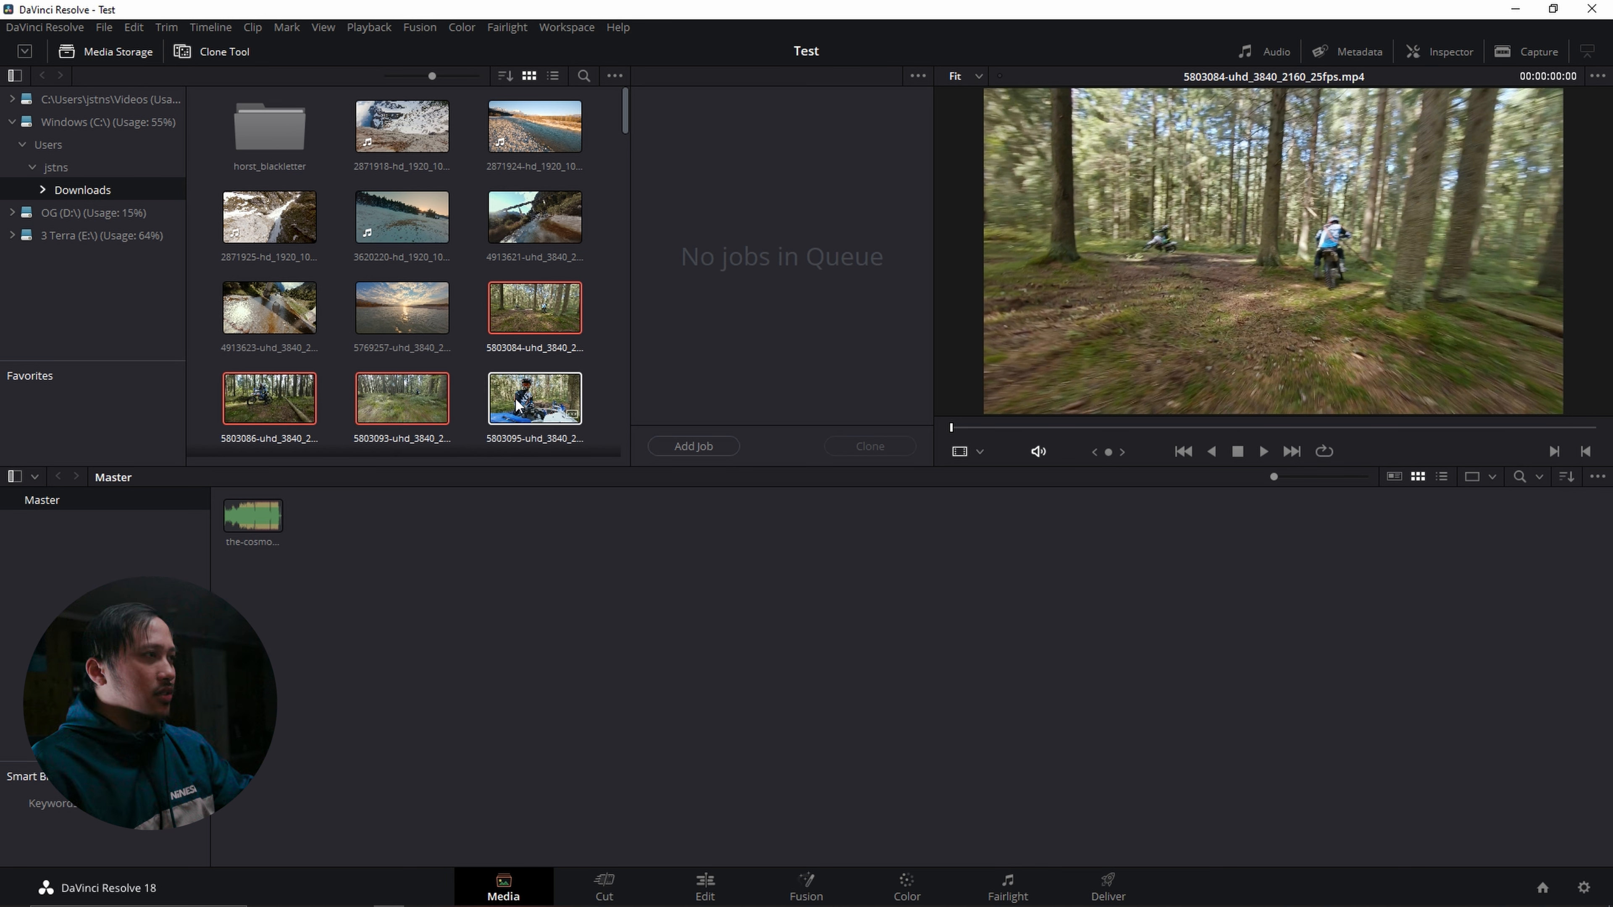
left_click(513, 395, "ctrl")
left_click(522, 220, "ctrl")
left_click(274, 309, "ctrl")
left_click_drag(287, 318, 429, 612)
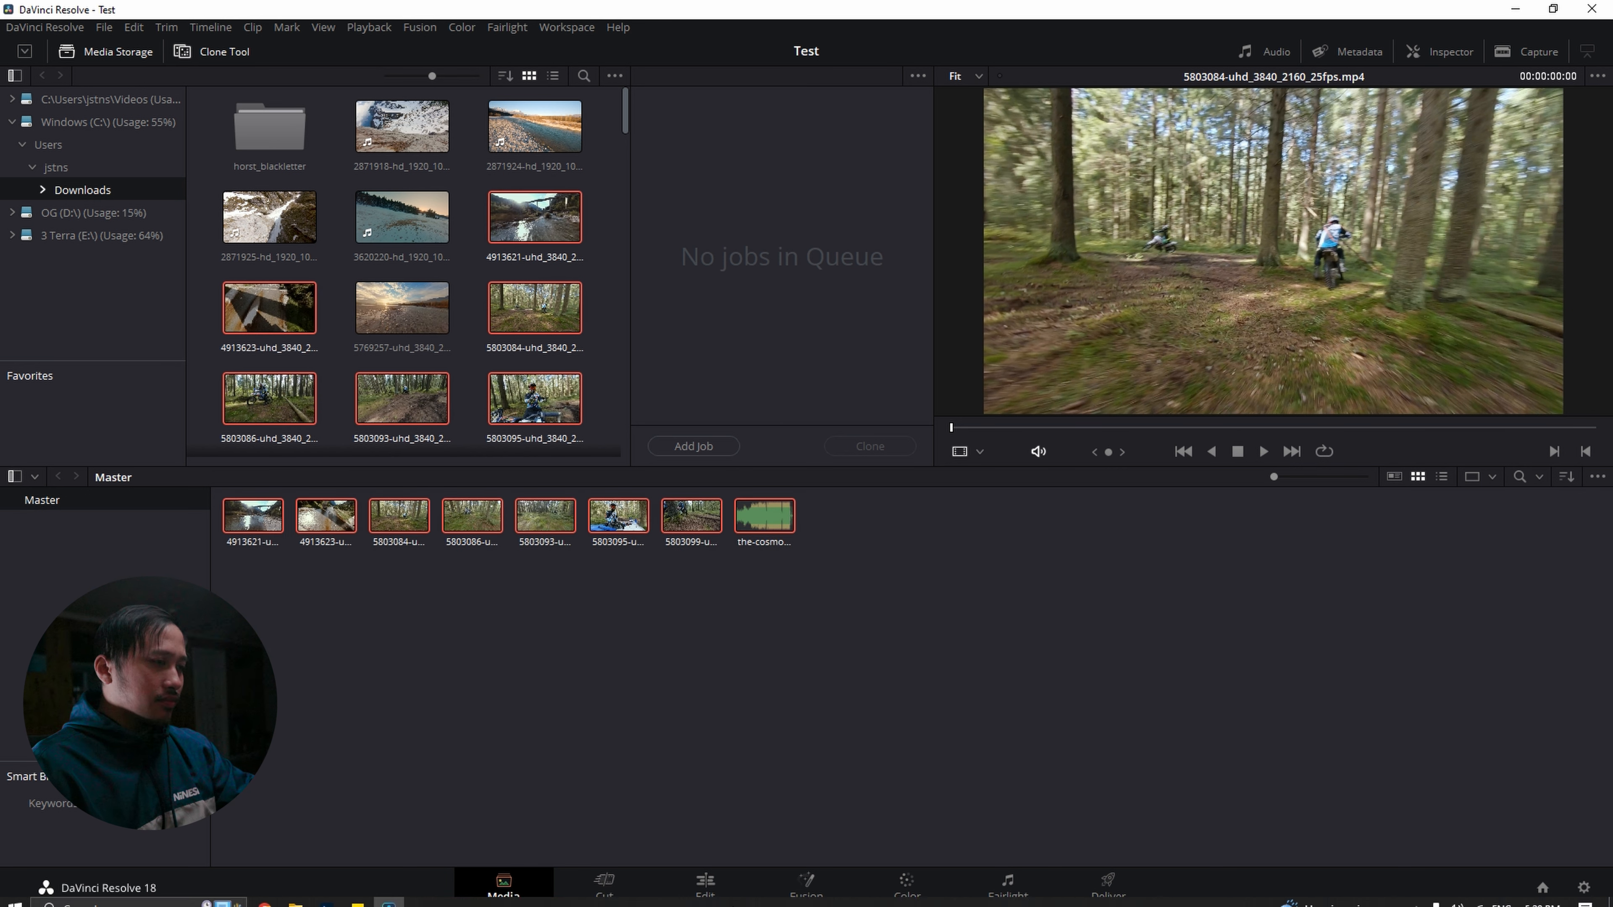
left_click(652, 685)
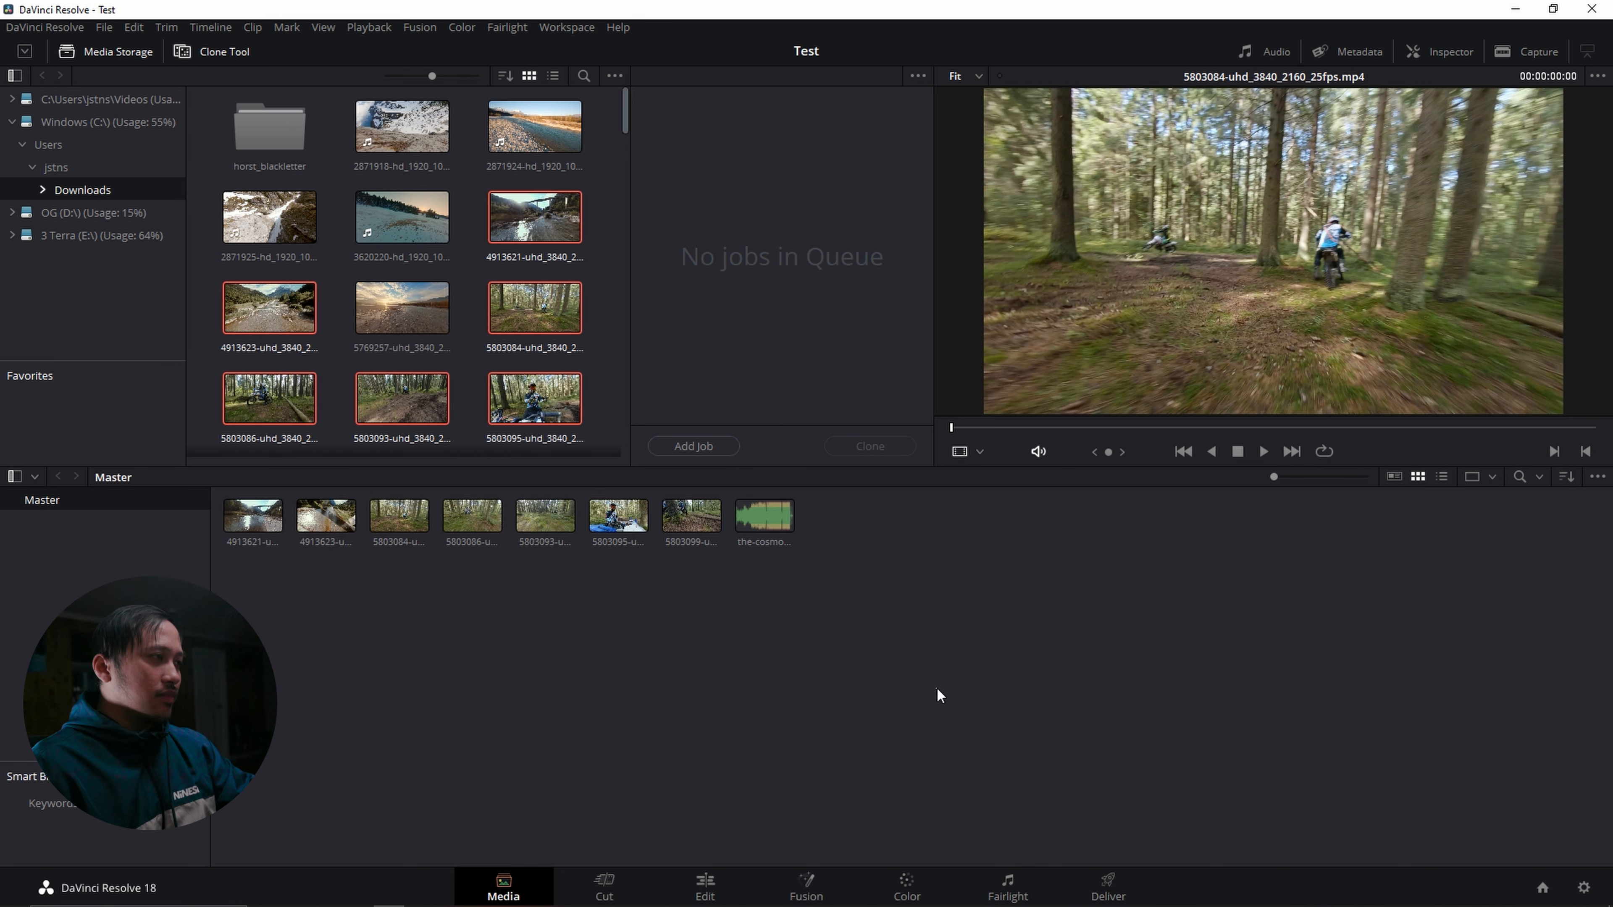
left_click_drag(935, 689, 240, 467)
left_click(262, 519)
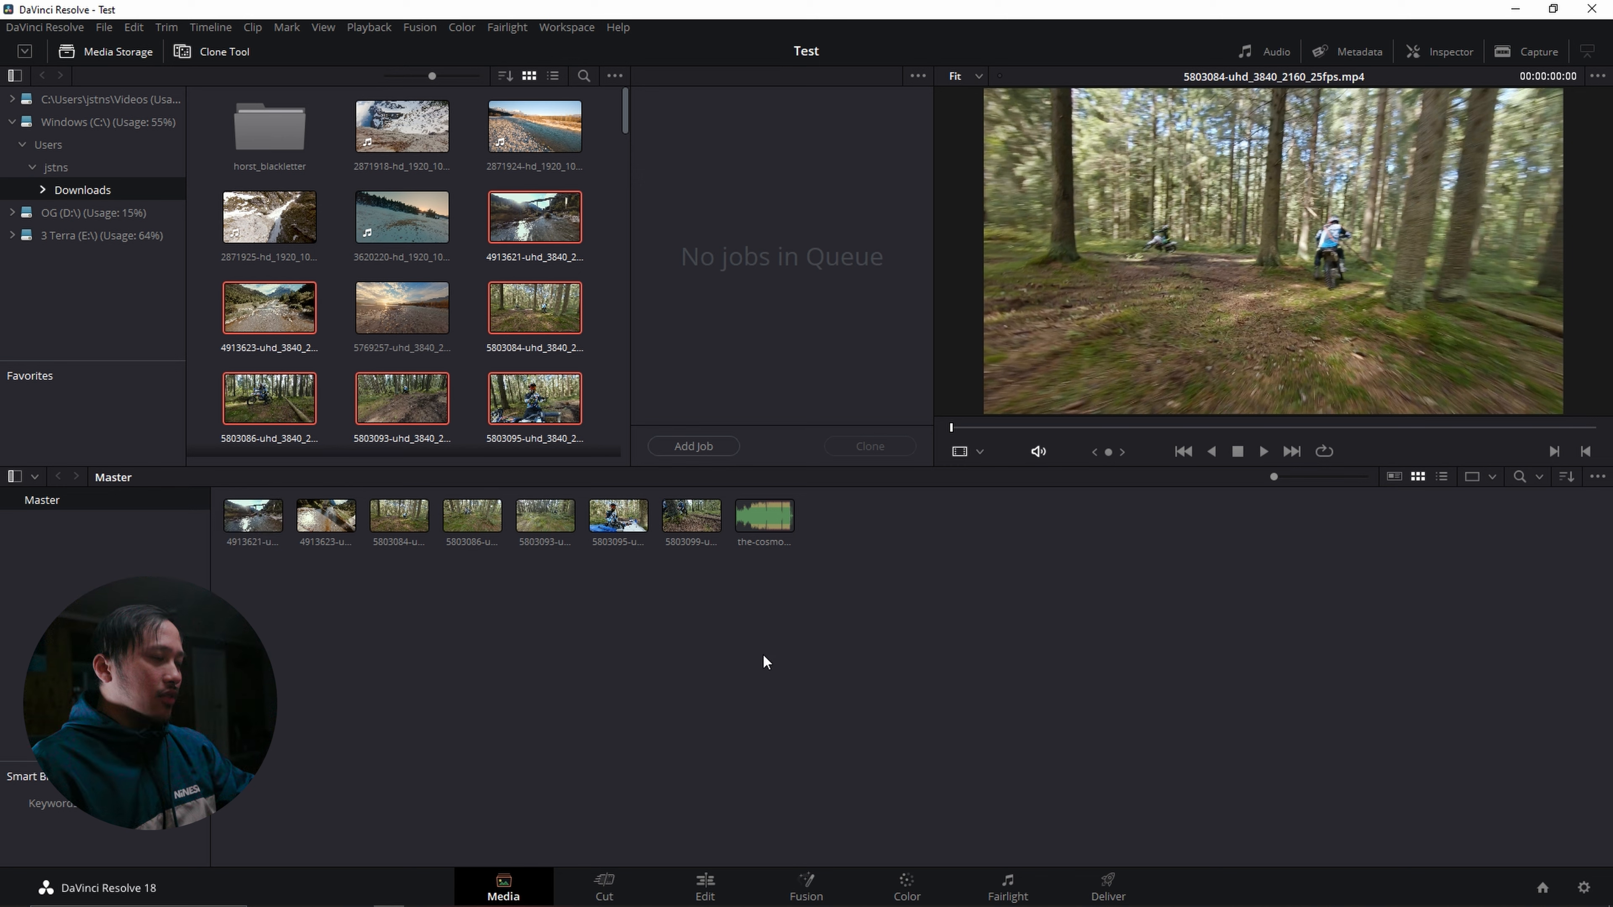
left_click_drag(763, 653, 44, 462)
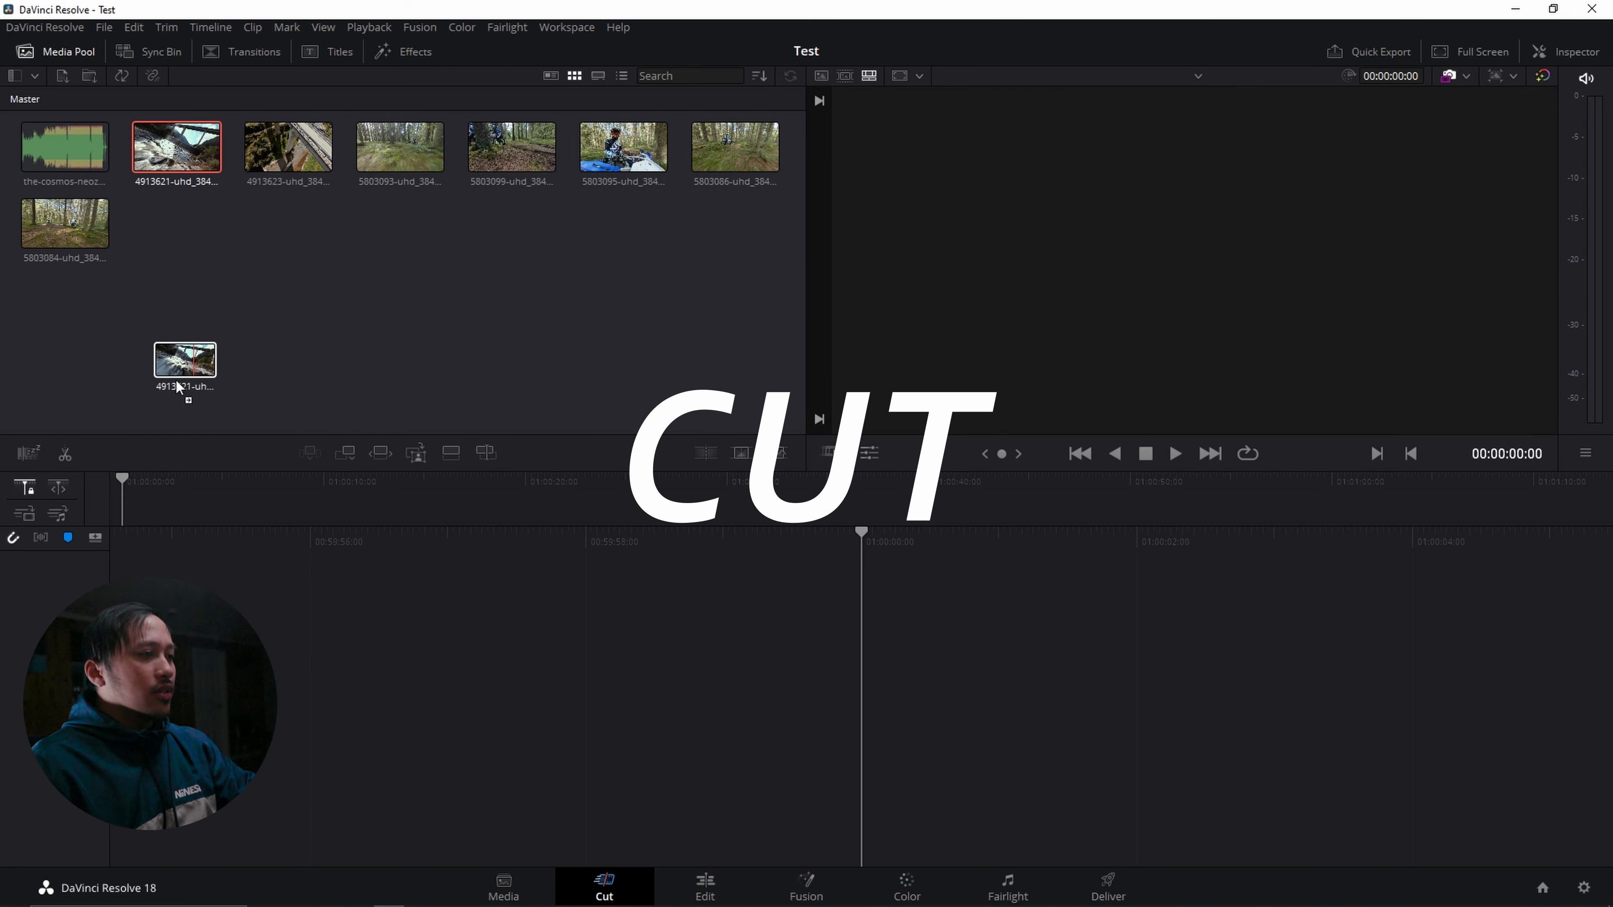
On the Cut page, create a new timeline from clip 4913621, with clip 4913623 following it, and scrub through both.
left_click_drag(172, 368, 146, 508)
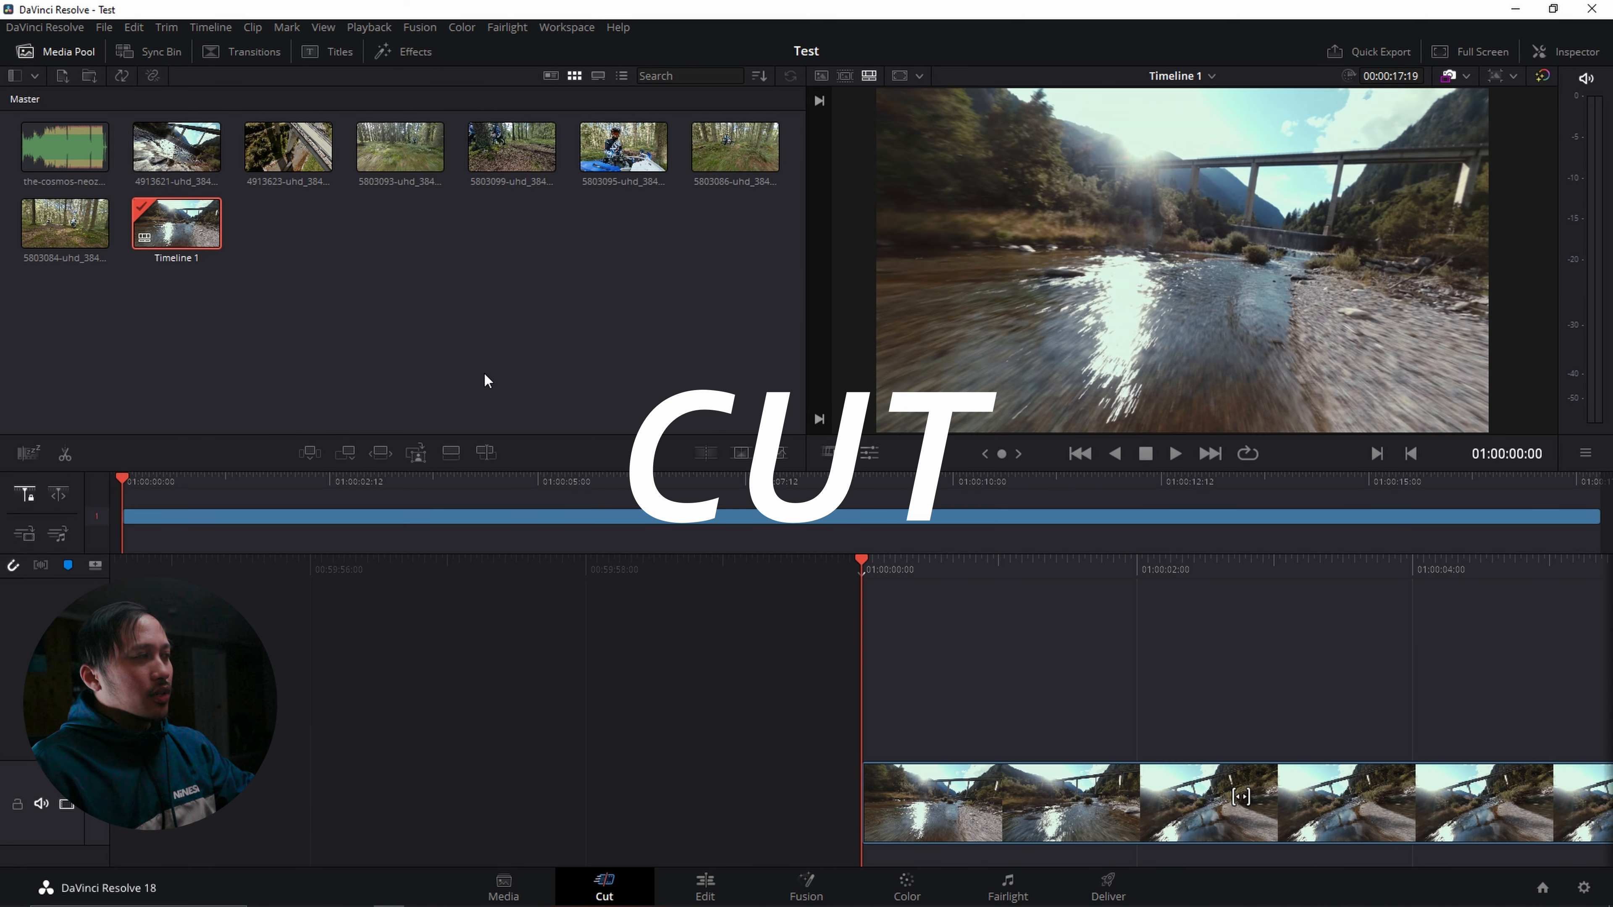
key("ctrl+z")
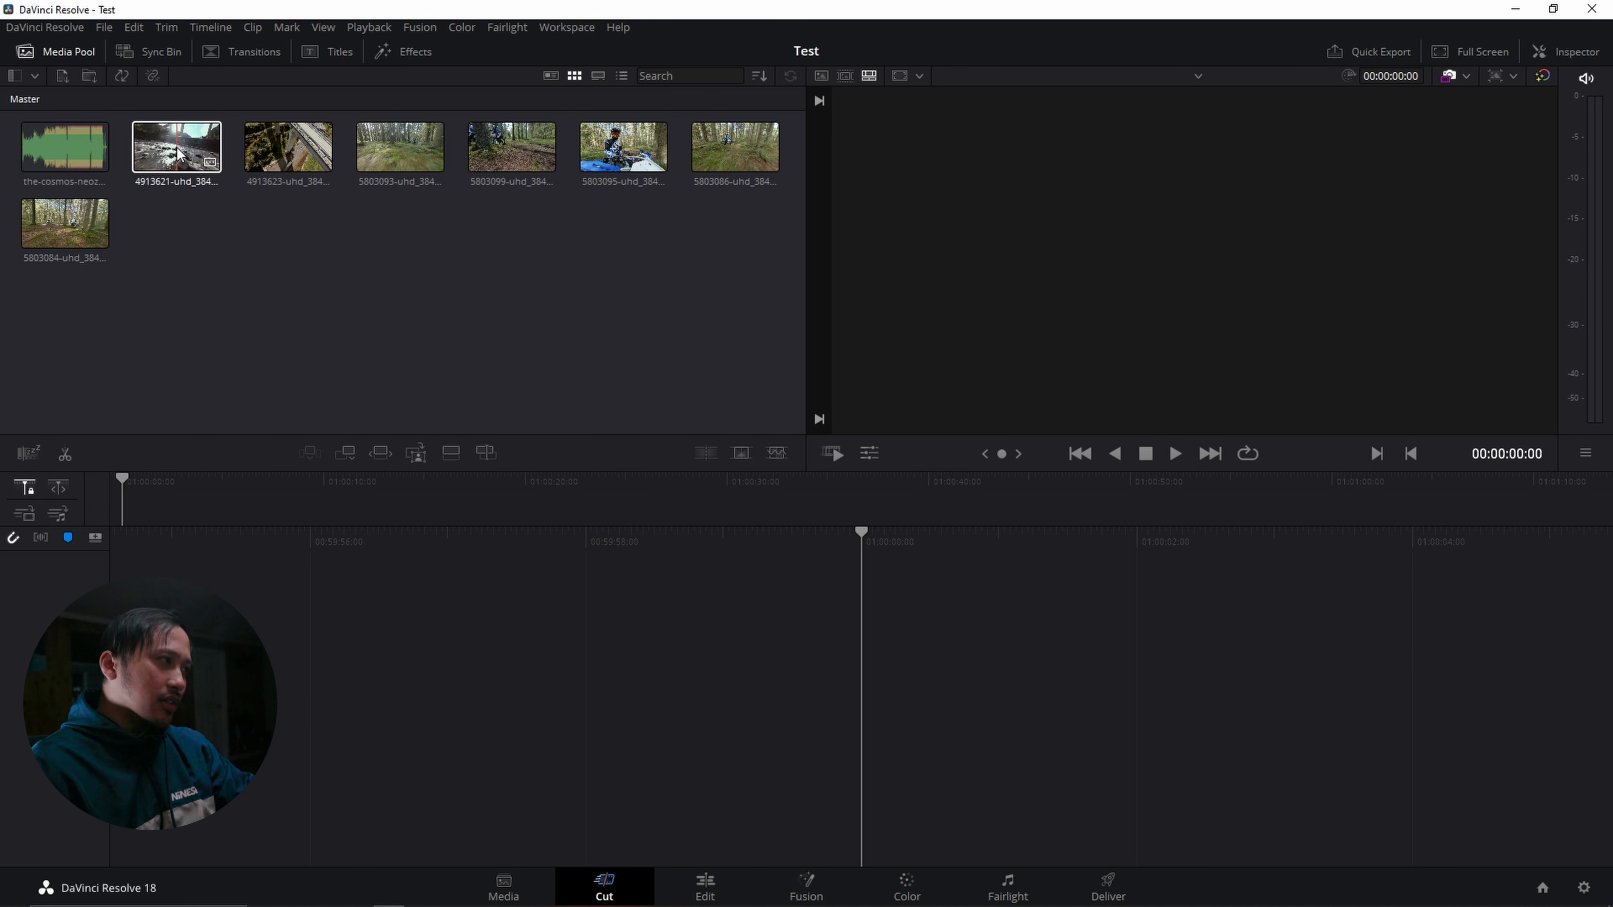
left_click_drag(177, 152, 156, 499)
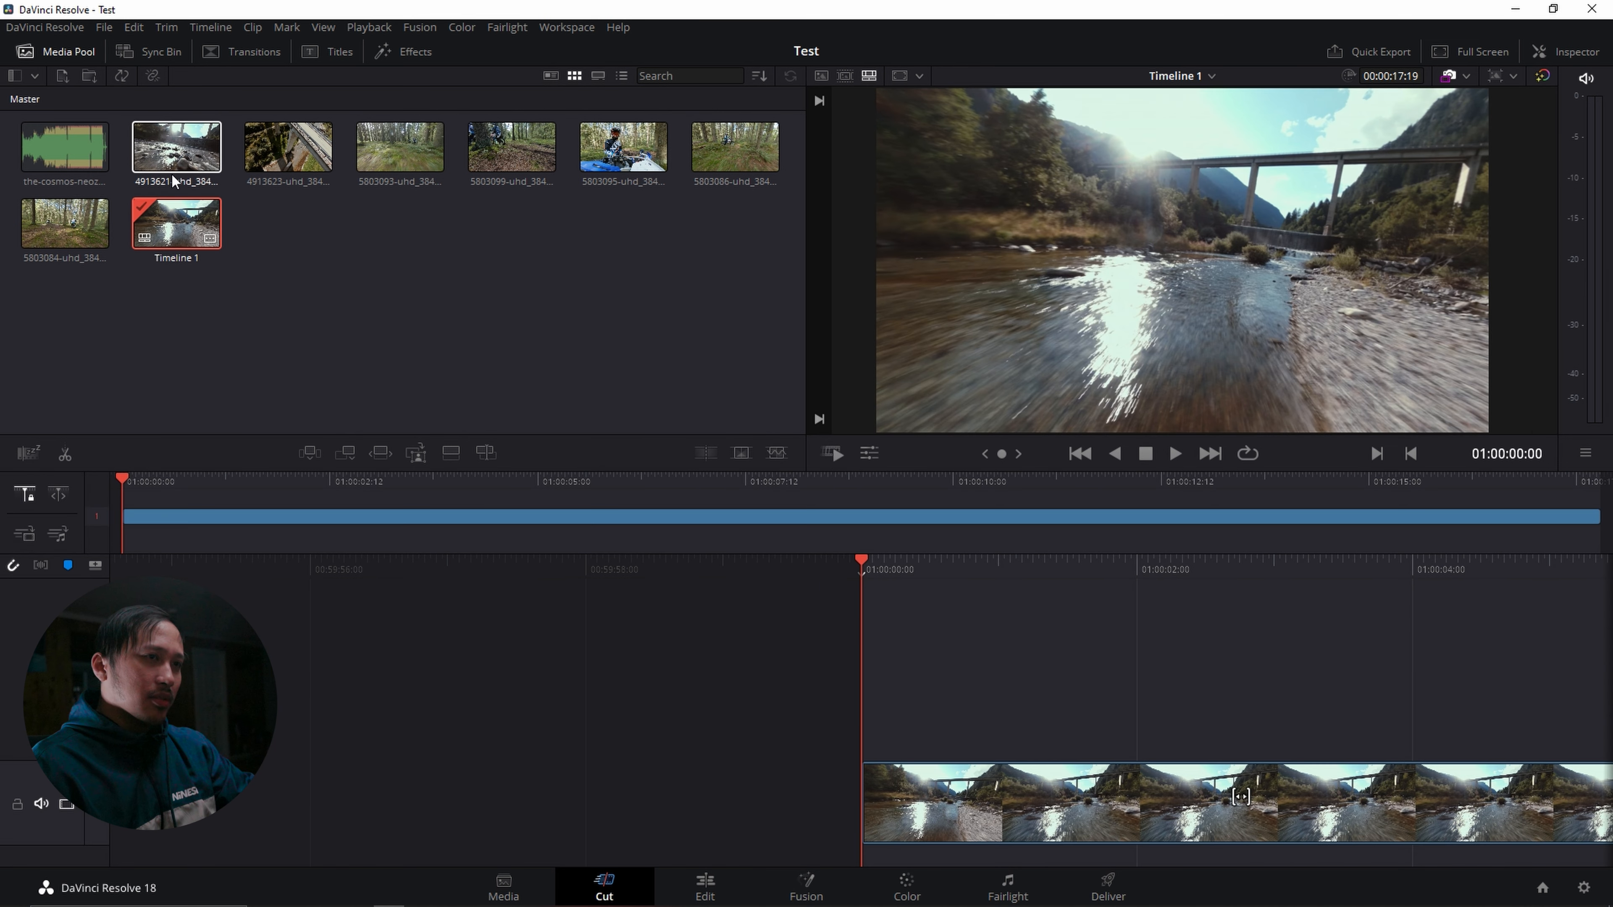
left_click(205, 518)
left_click_drag(164, 477, 1144, 508)
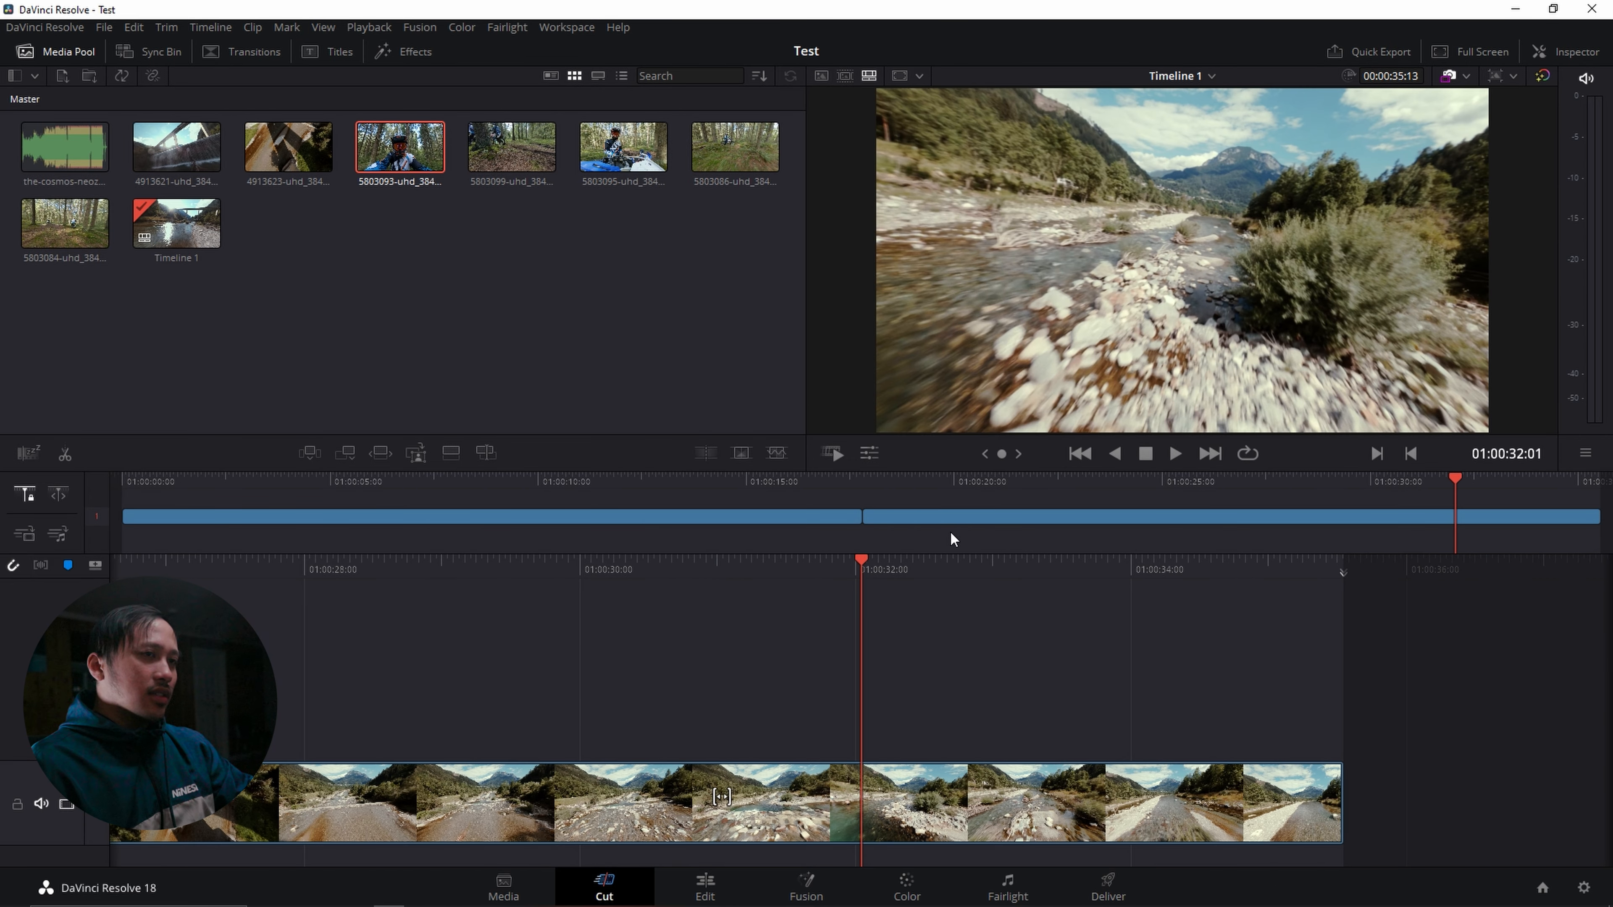
left_click(915, 516)
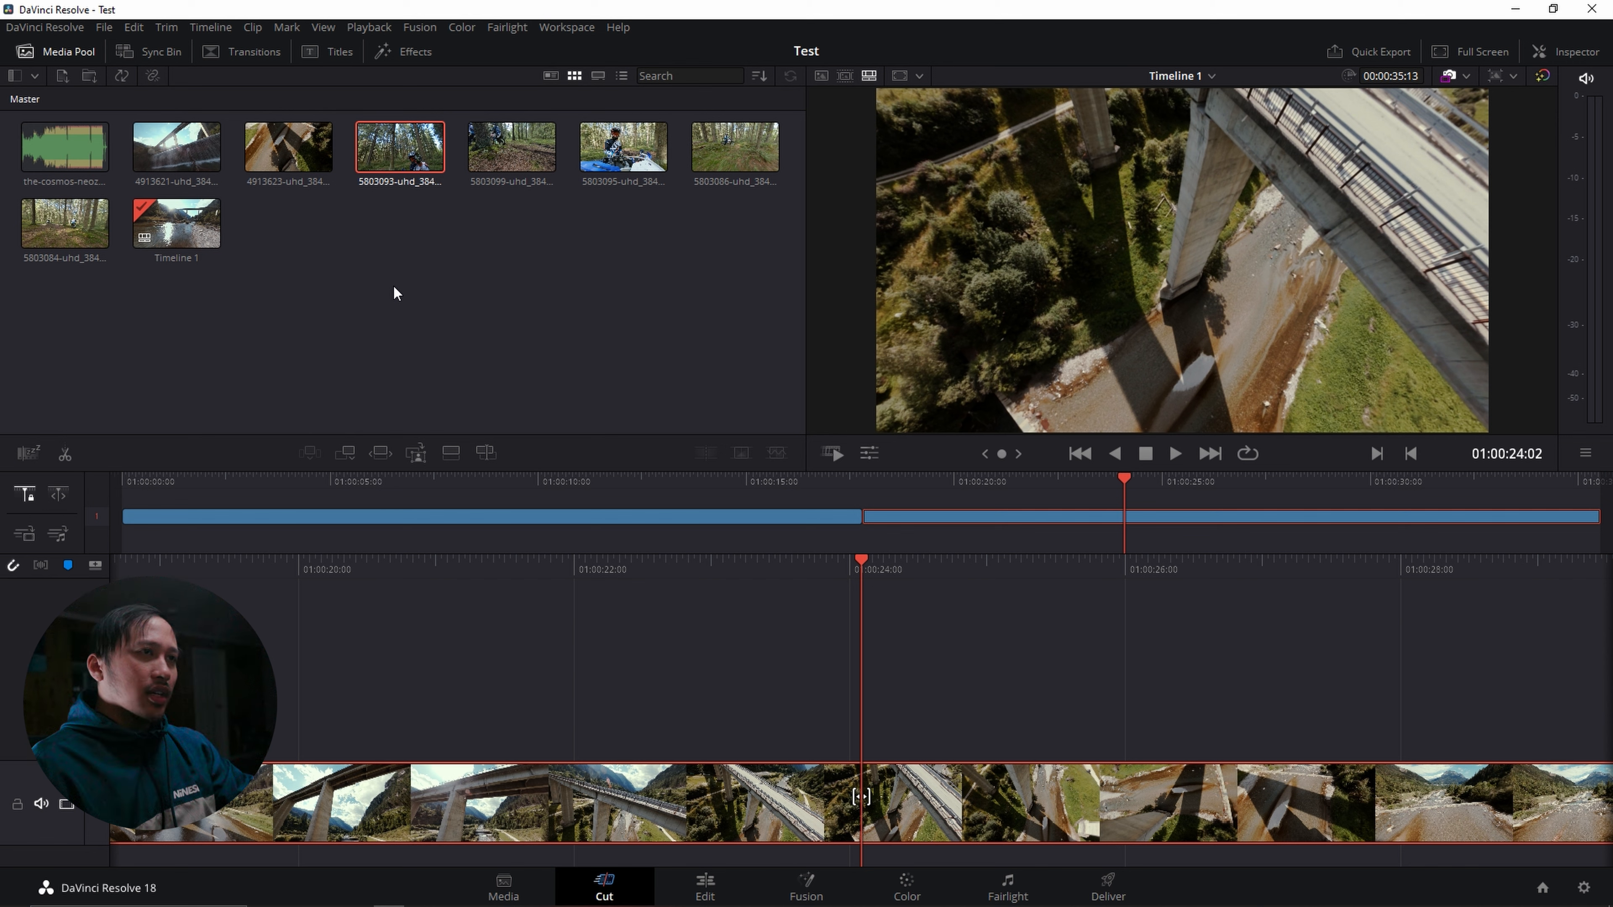
Mark a range of about 2 seconds in clip 5803093, ending at 00:00:03:09, and append it to the timeline's end.
left_click(389, 154)
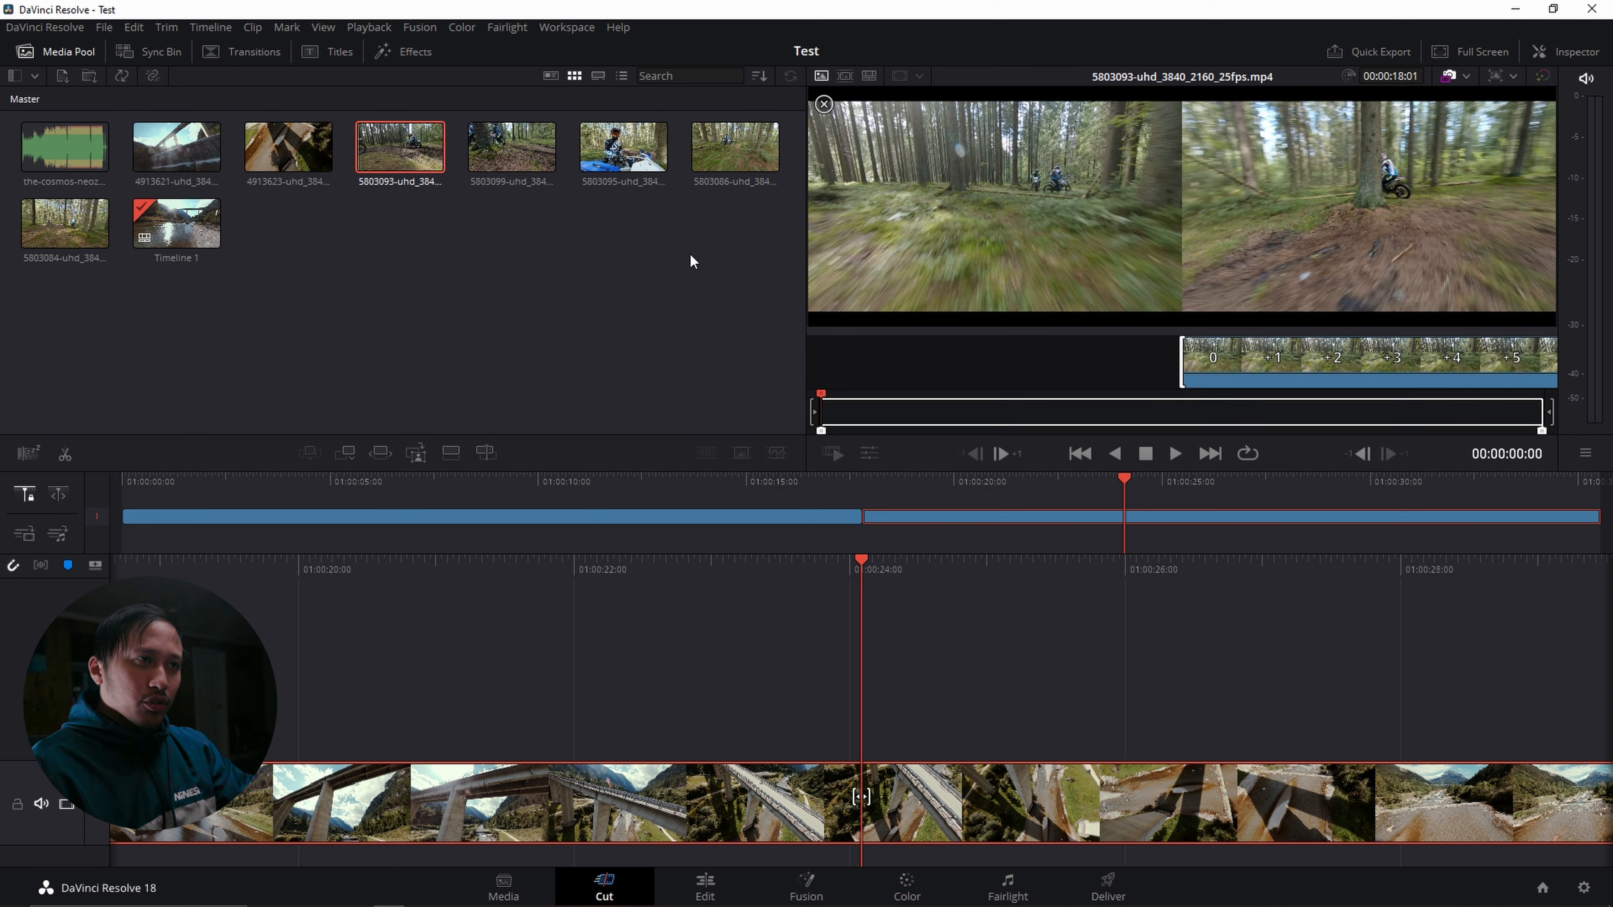
left_click_drag(821, 432, 1173, 451)
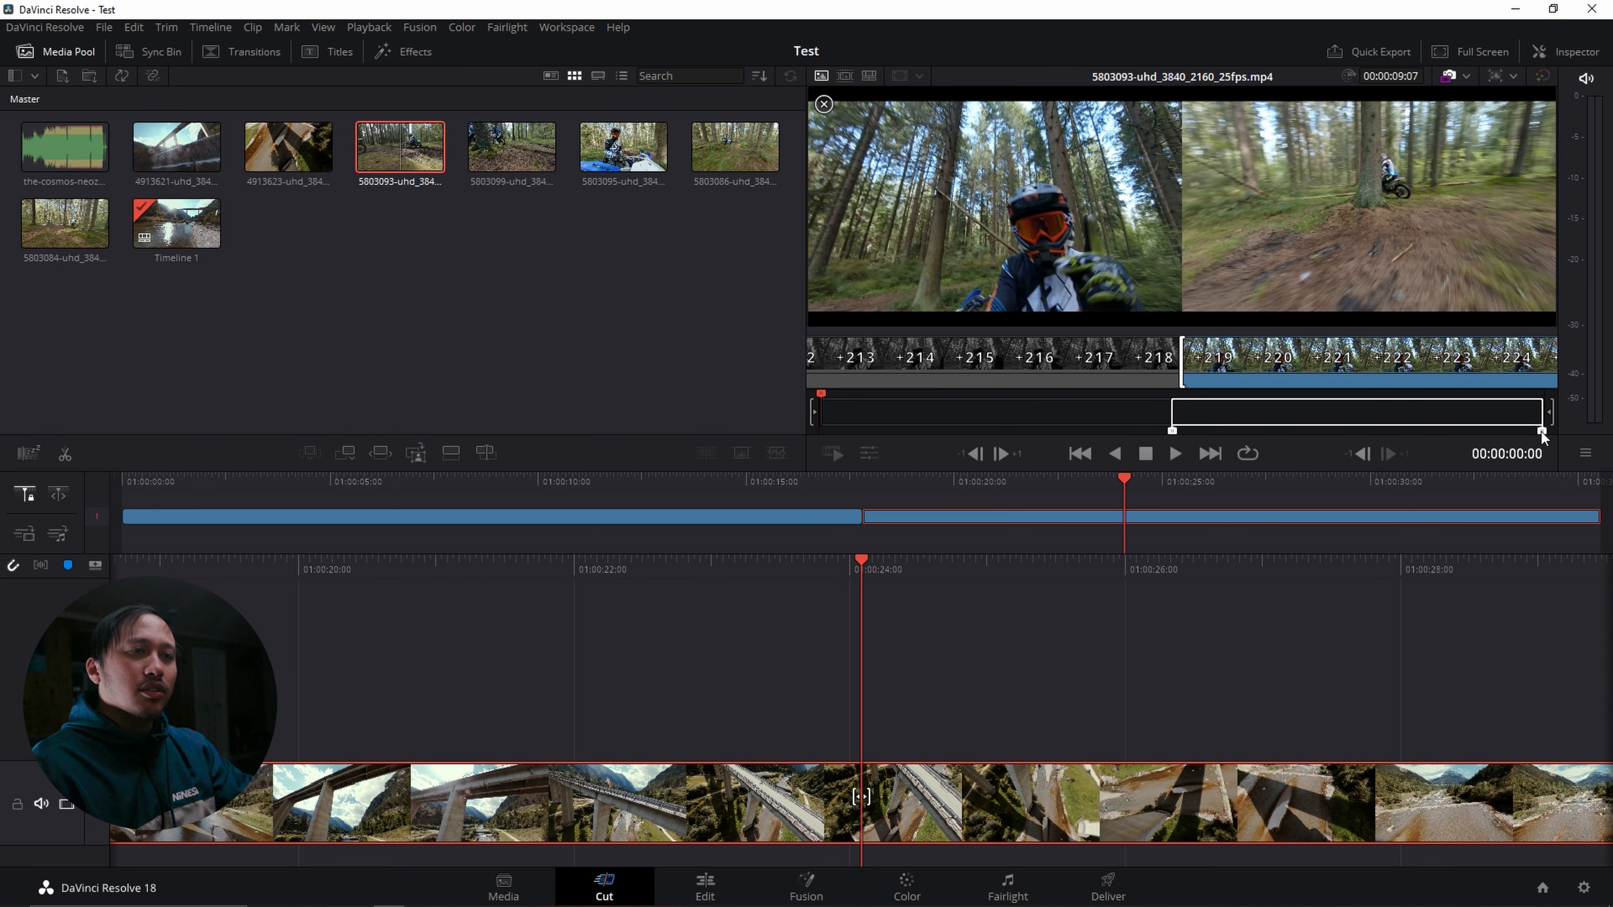
left_click_drag(1541, 431, 1290, 431)
left_click_drag(845, 399, 955, 403)
key("i")
key("o")
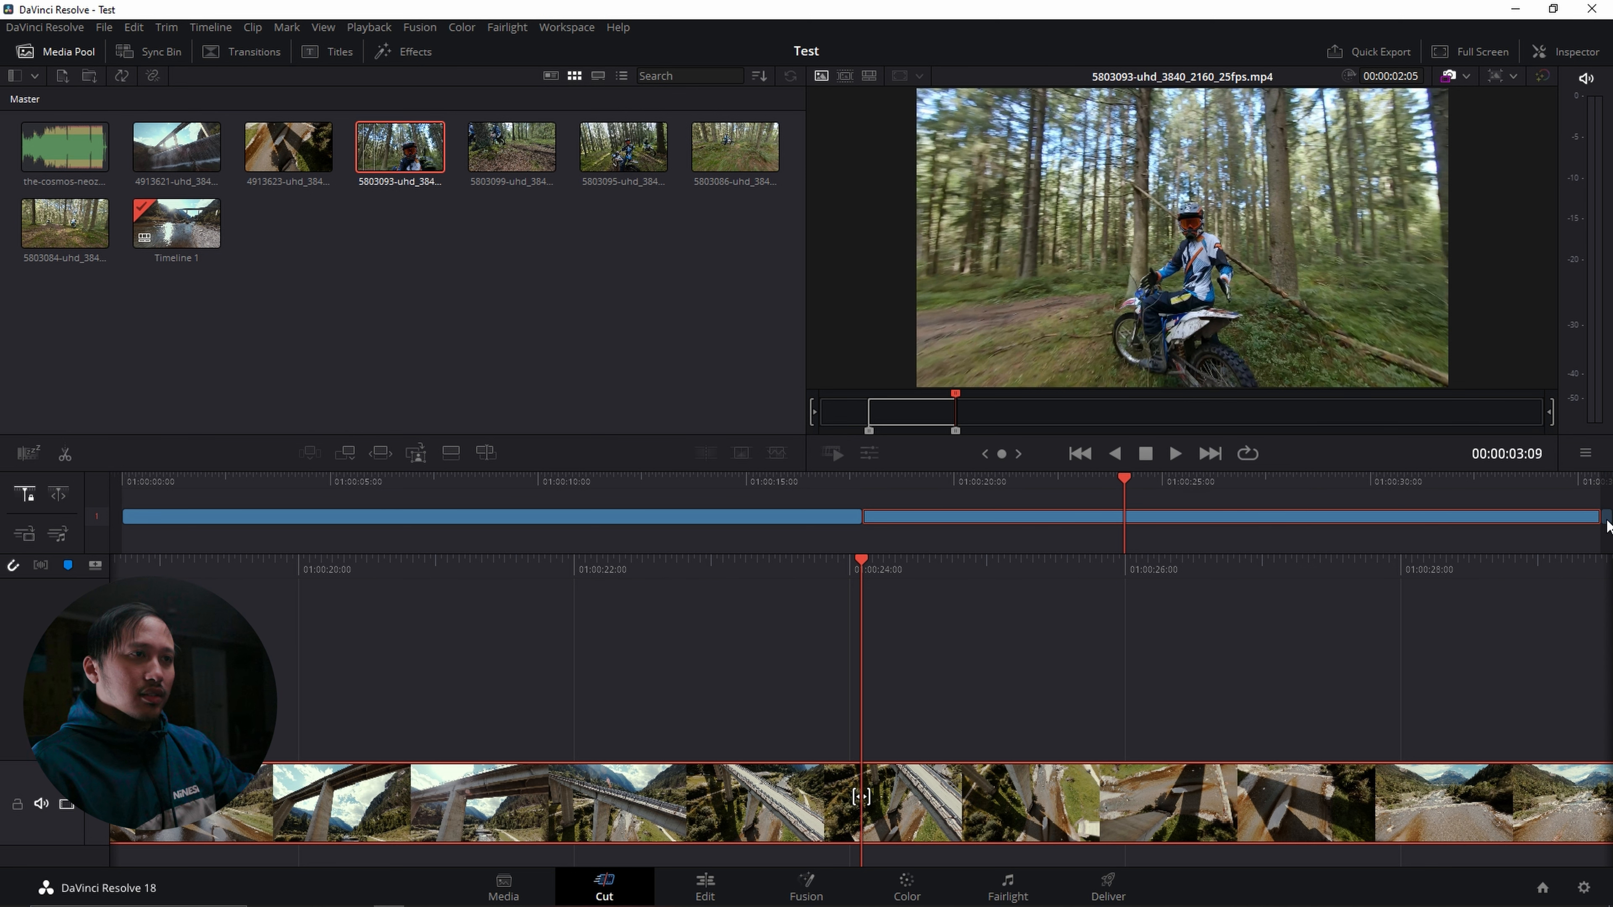
left_click_drag(1607, 519, 1606, 519)
left_click(1550, 518)
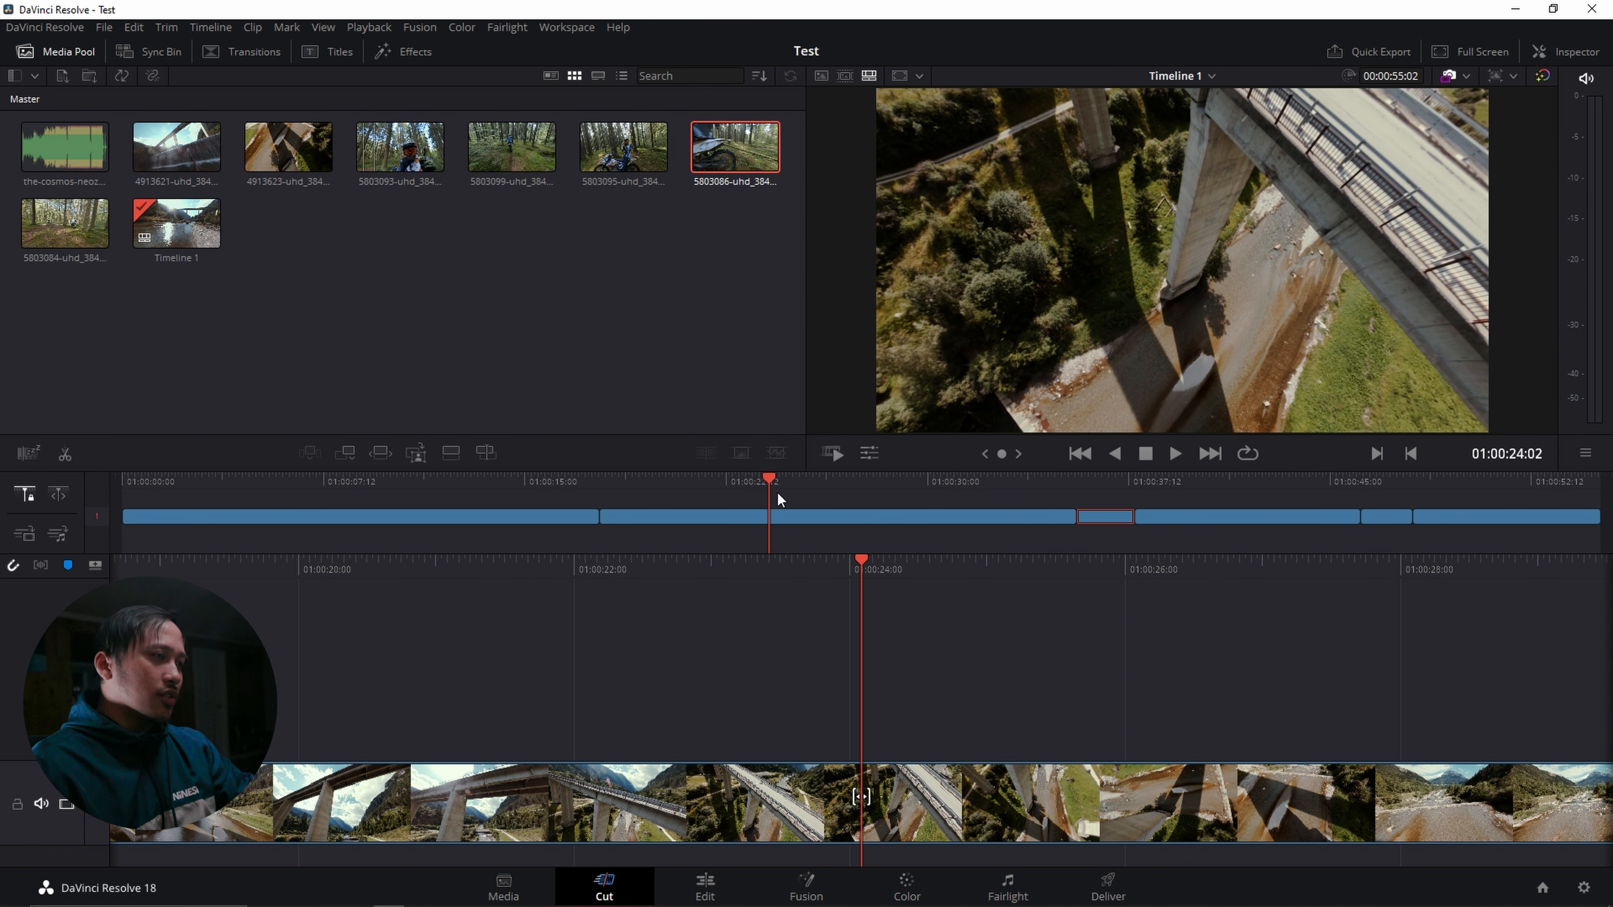
Switch to the Edit page and return the playhead to the start of the timeline.
key("shift+4")
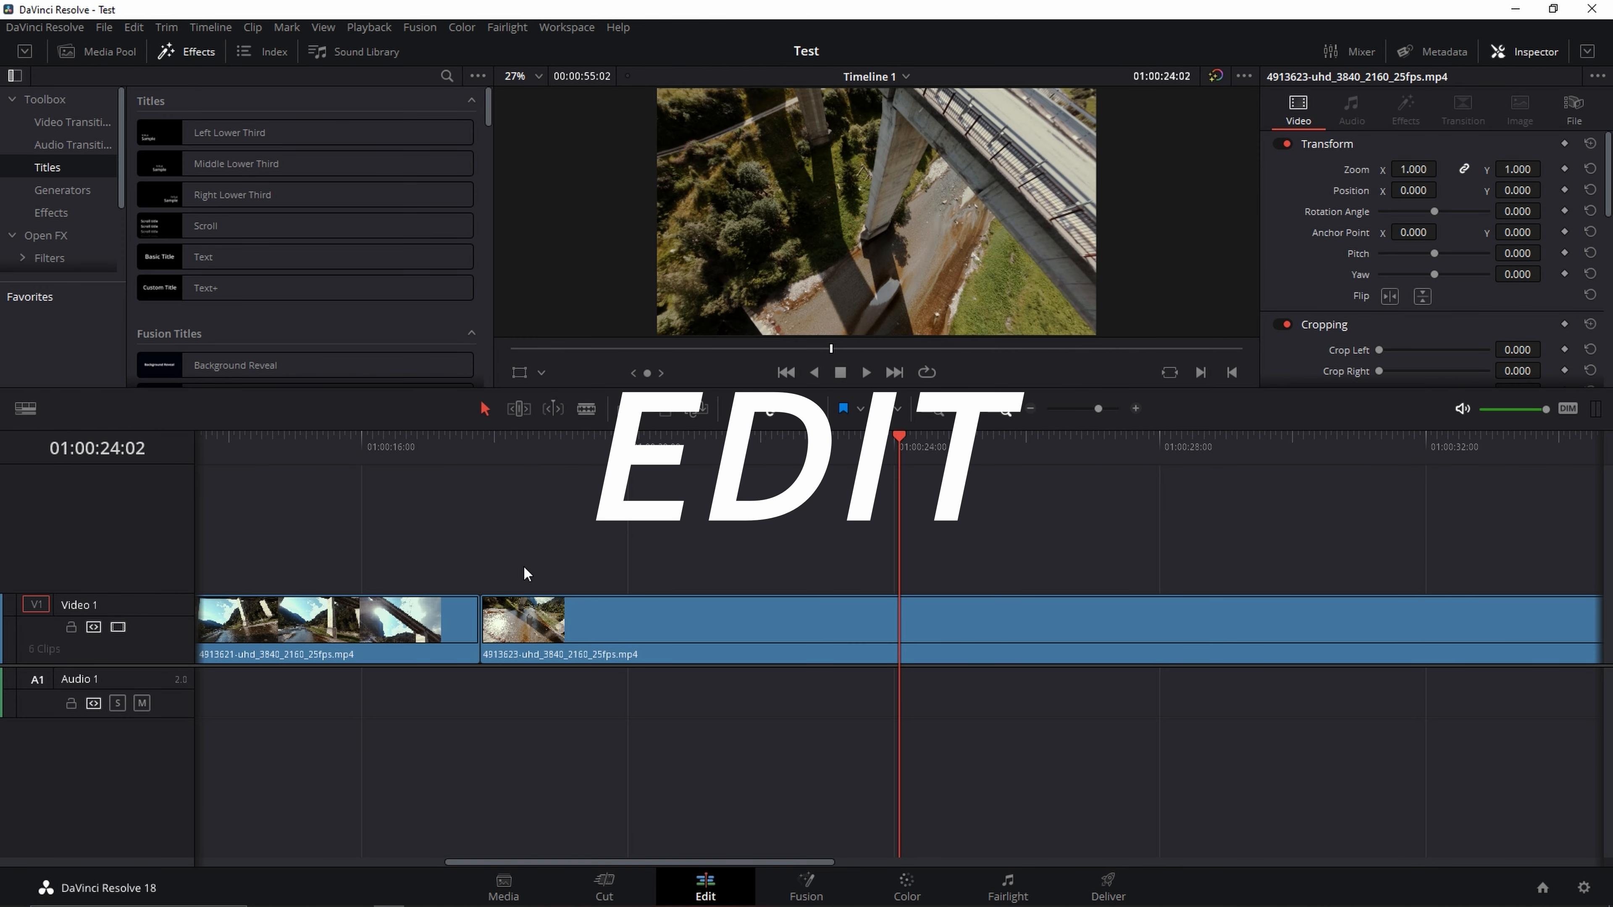
scroll(570, 538, "down", 5)
scroll(570, 538, "down", 2)
scroll(292, 506, "up", 1)
left_click_drag(248, 443, 199, 461)
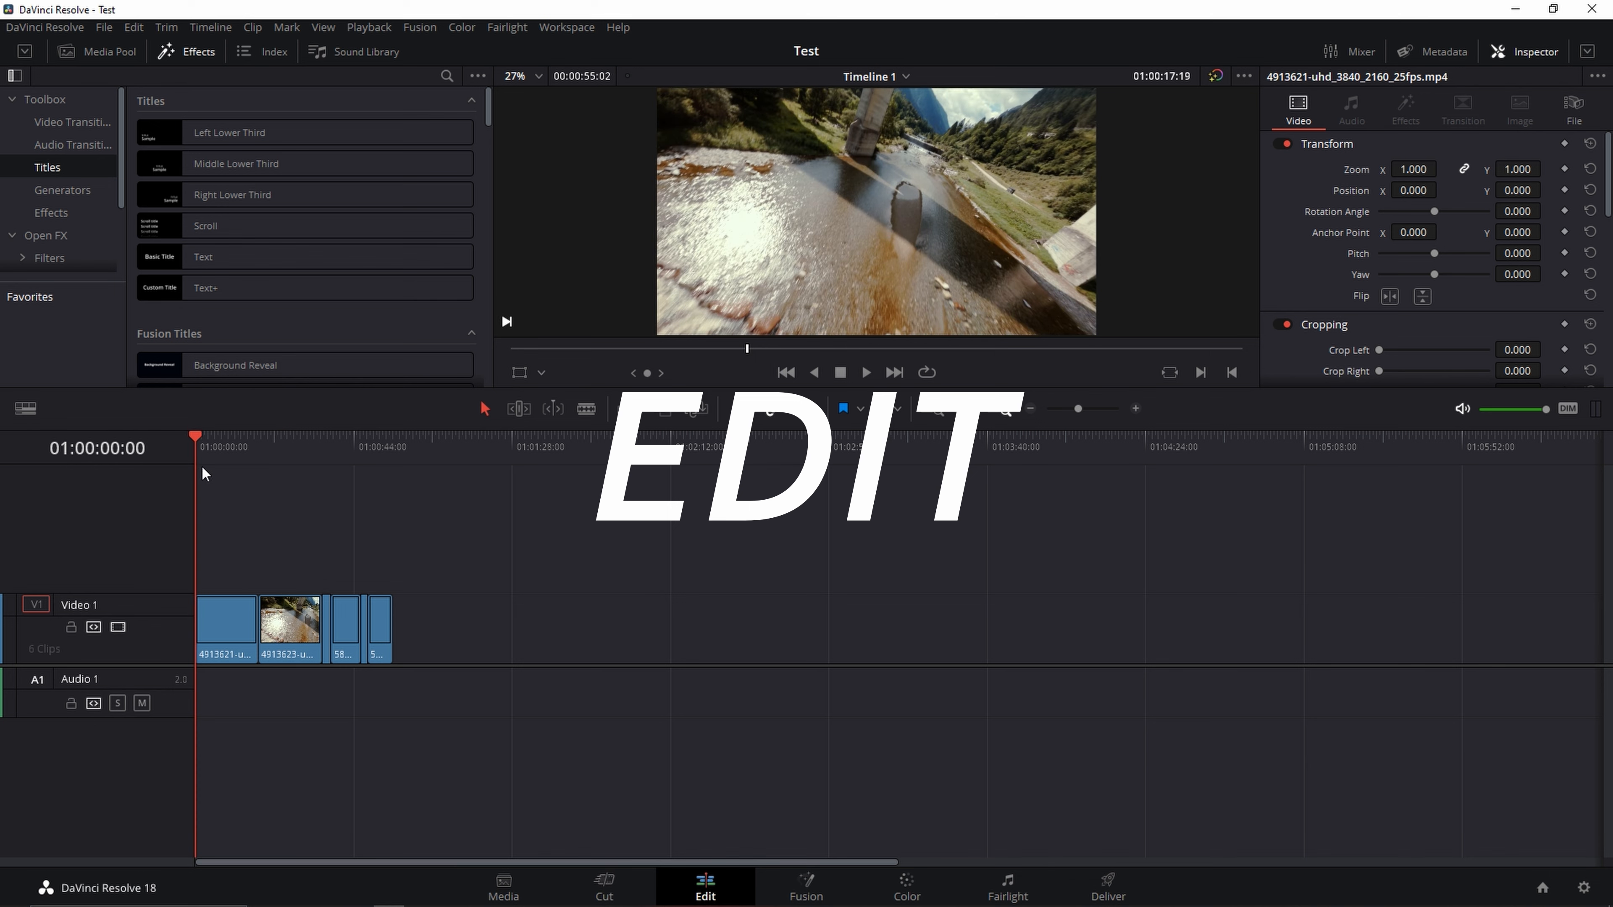
scroll(478, 555, "up", 4)
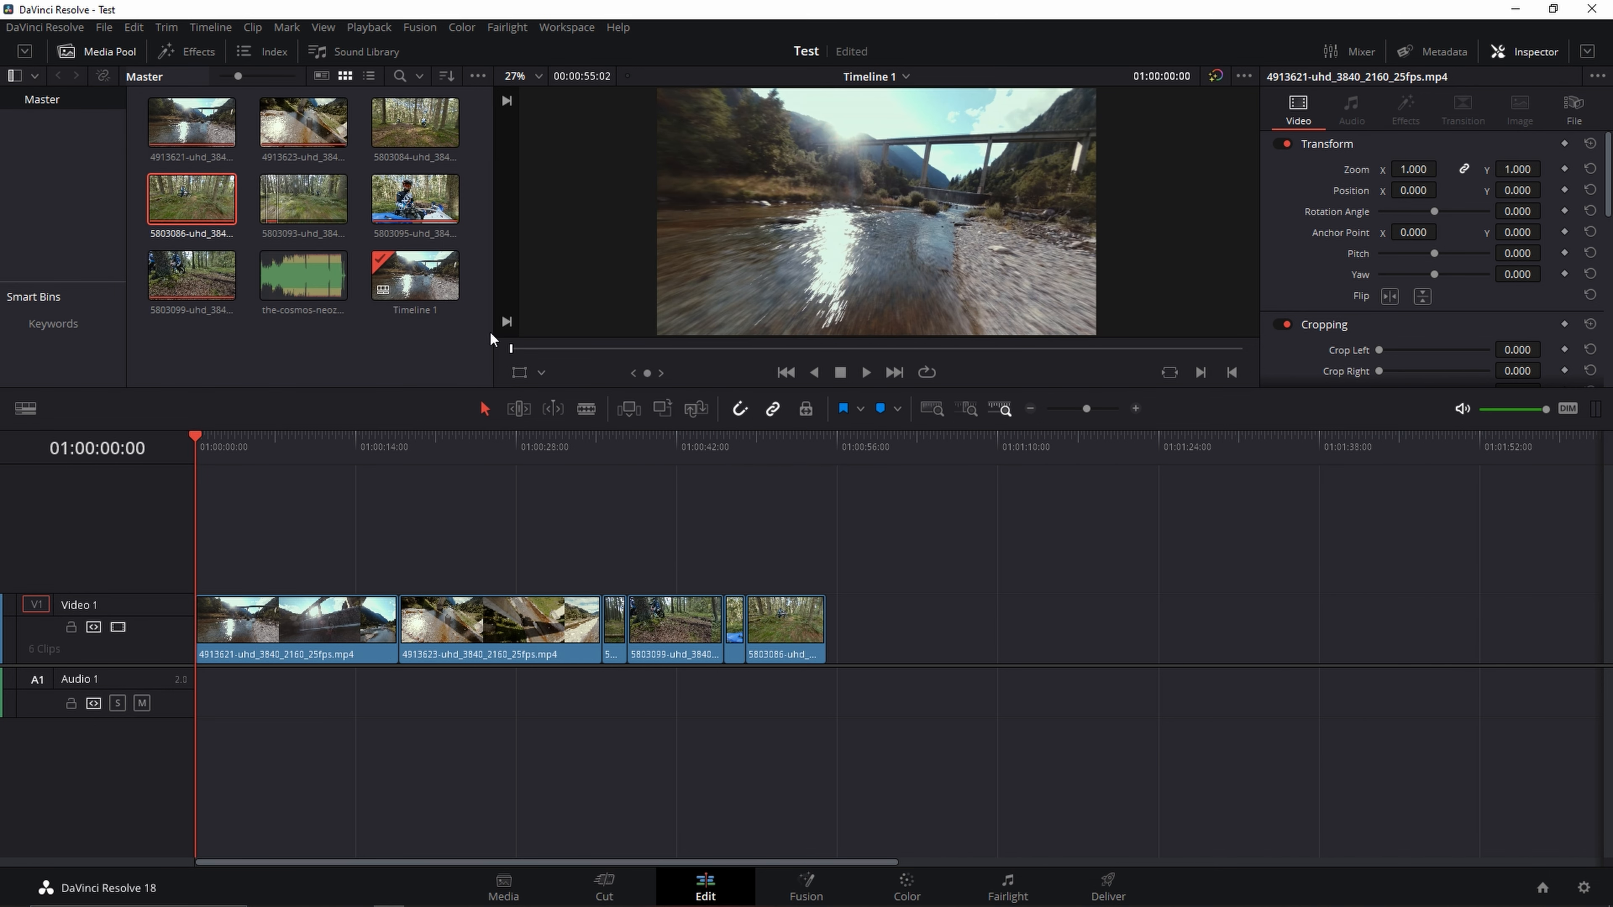
Place the the-cosmos-neozoic music at the start of the Audio 1 track.
left_click(289, 280)
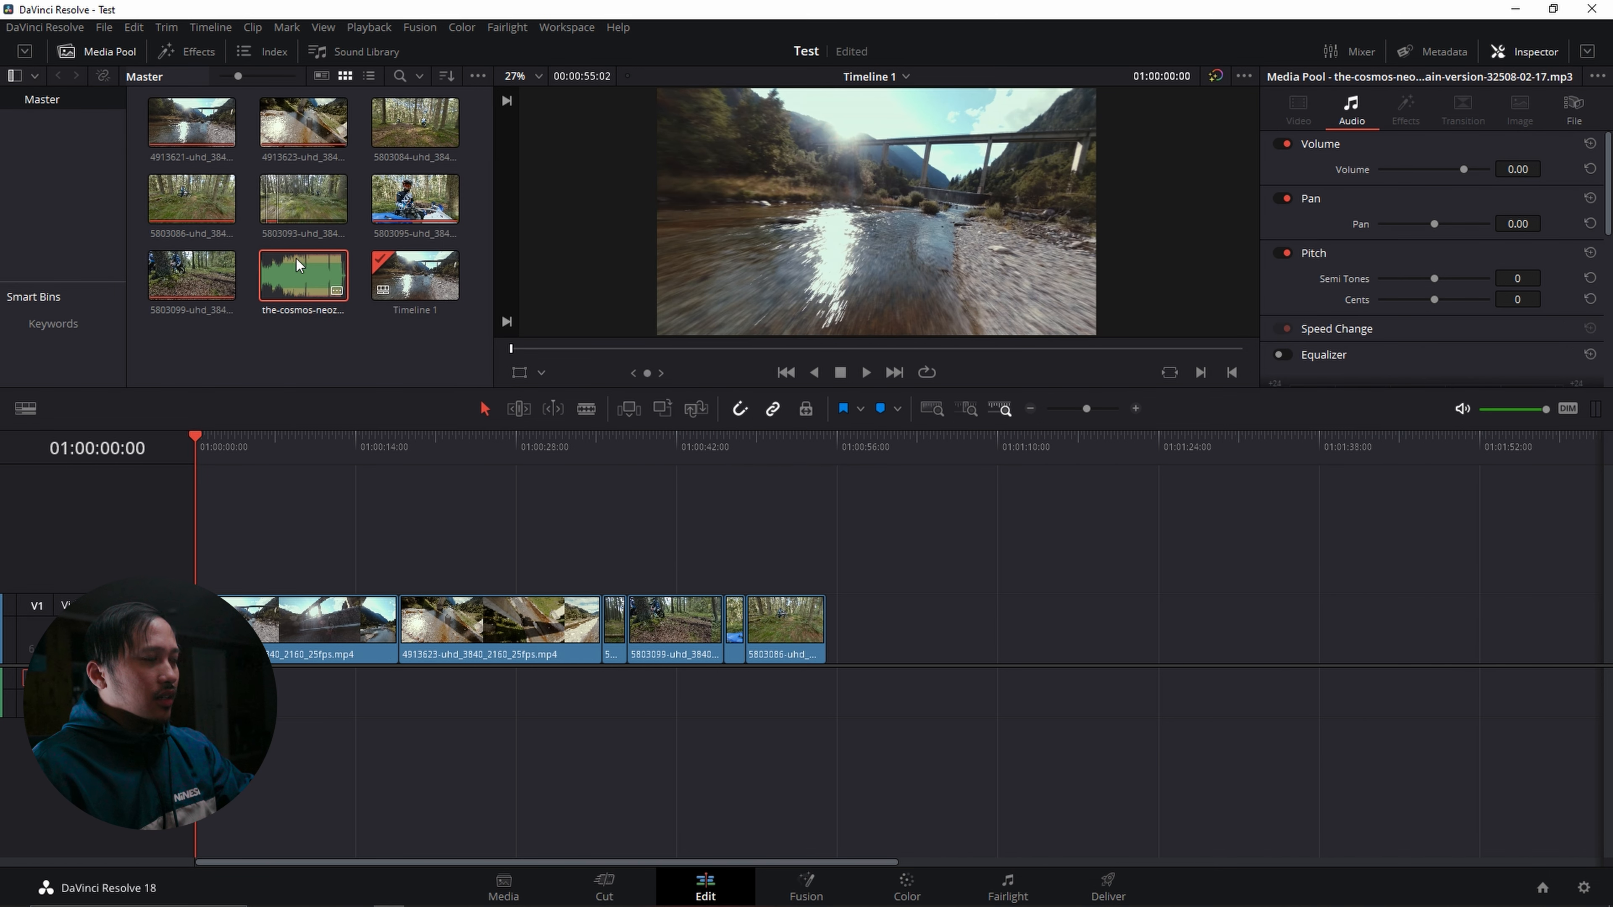
left_click_drag(301, 264, 191, 693)
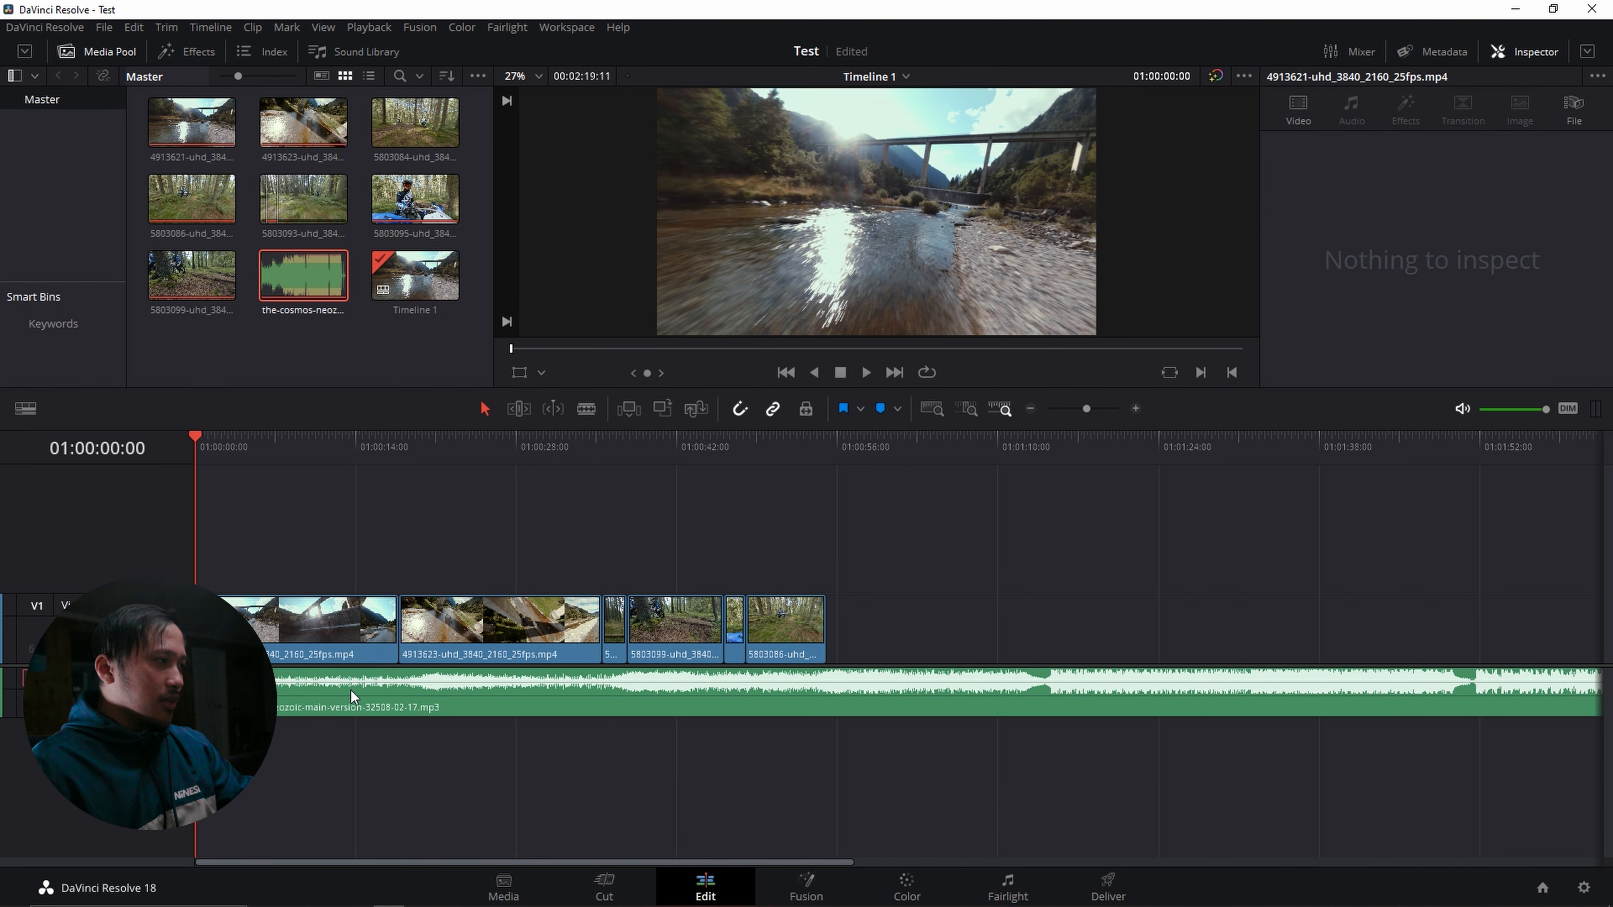
left_click(299, 708)
Split the music at 01:01:49:20, delete the part before the cut and move the remaining ending to the timeline's start.
left_click_drag(397, 454, 673, 454)
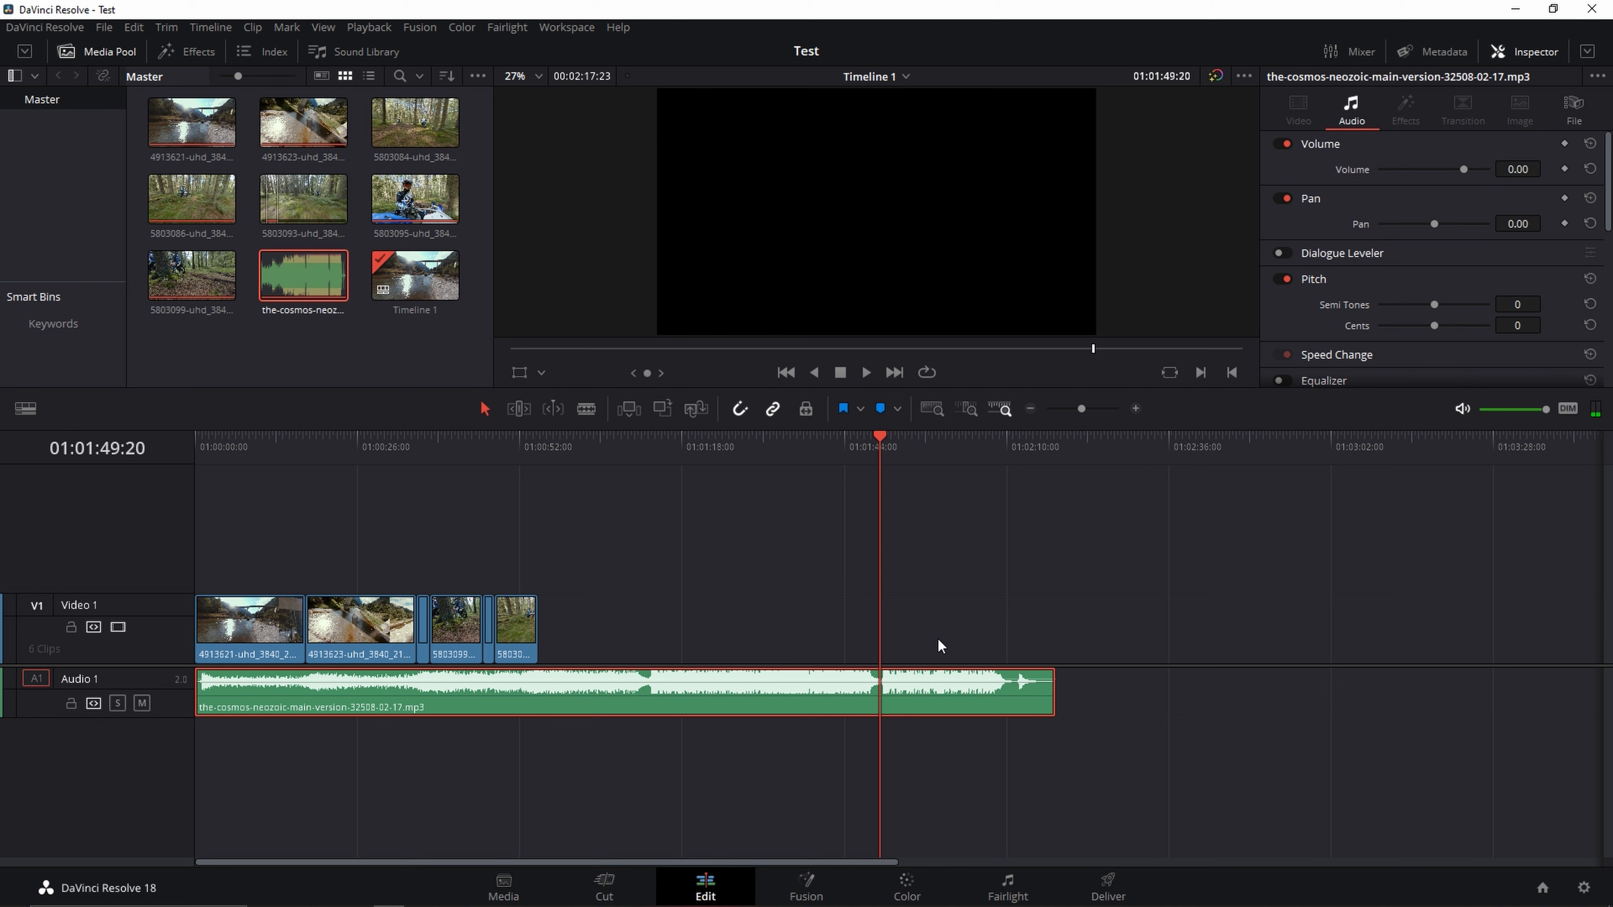
key("ctrl+b")
left_click(684, 701)
key("Delete")
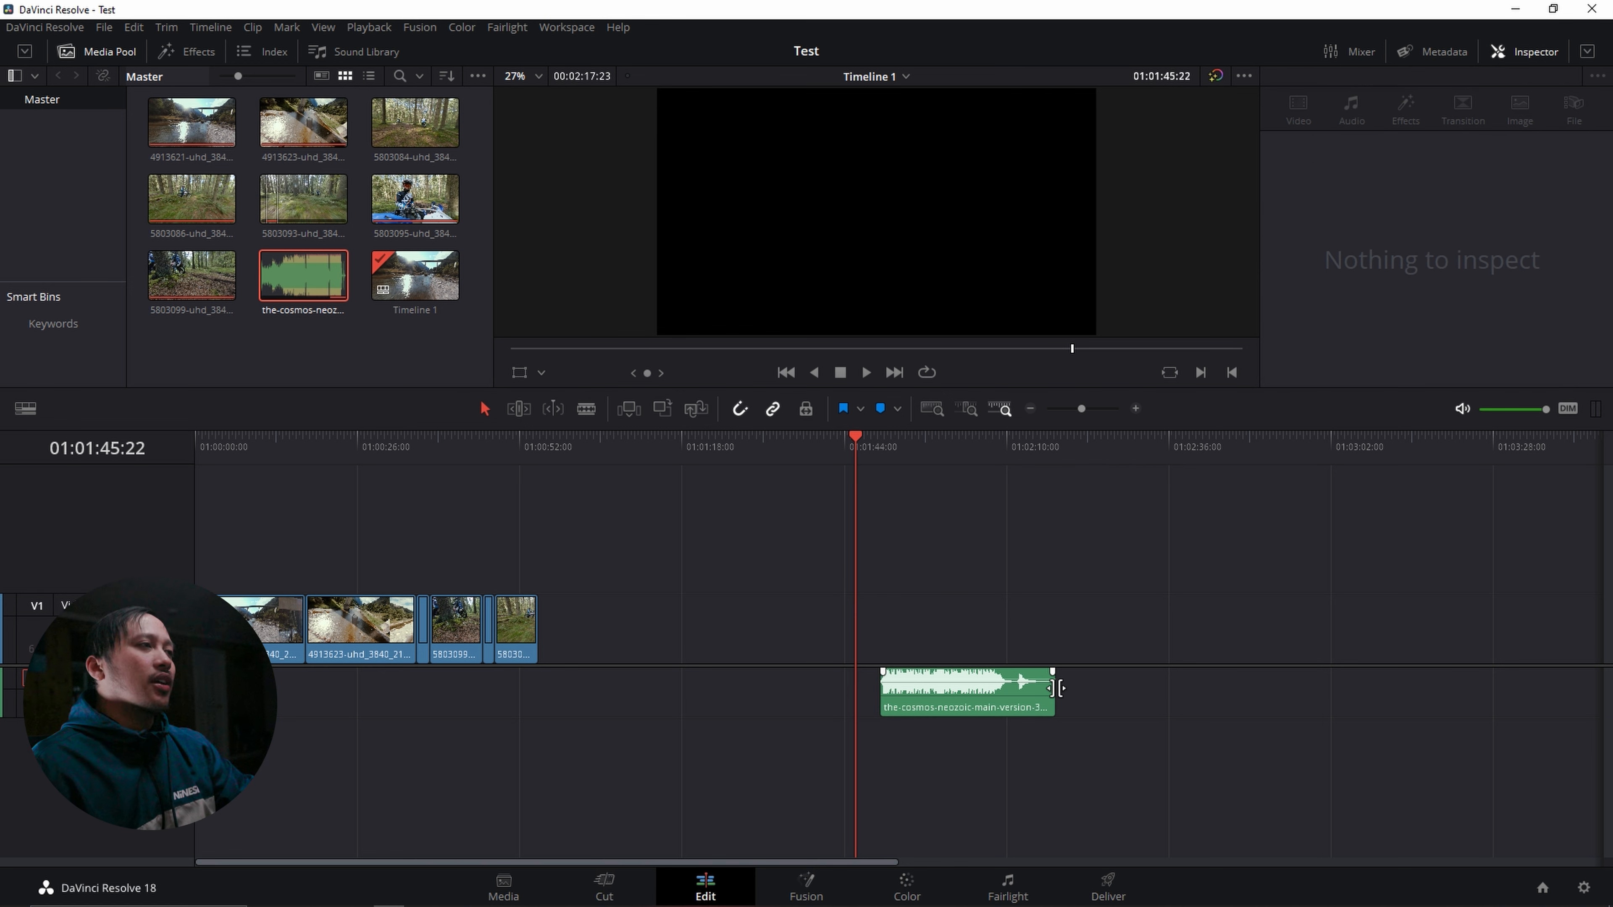
left_click_drag(1054, 695, 264, 694)
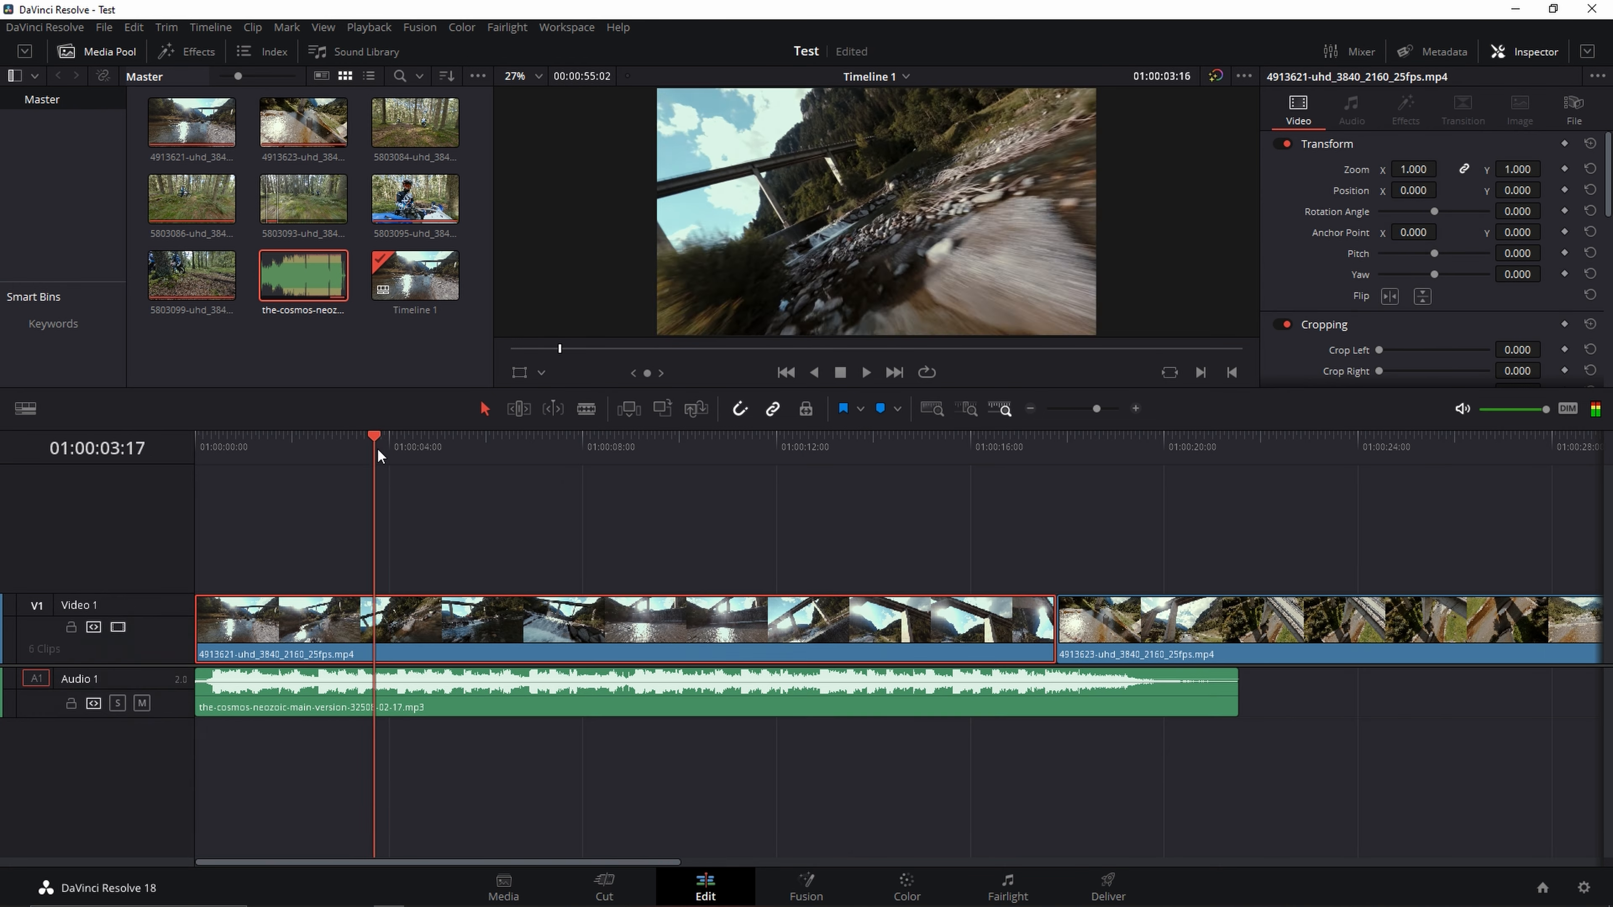
Cut the first bridge clip at 01:00:04:08, remove the rest of it and close the gap it leaves.
left_click_drag(375, 448, 406, 458)
key("ctrl+b")
key("BackSpace")
left_click(666, 659)
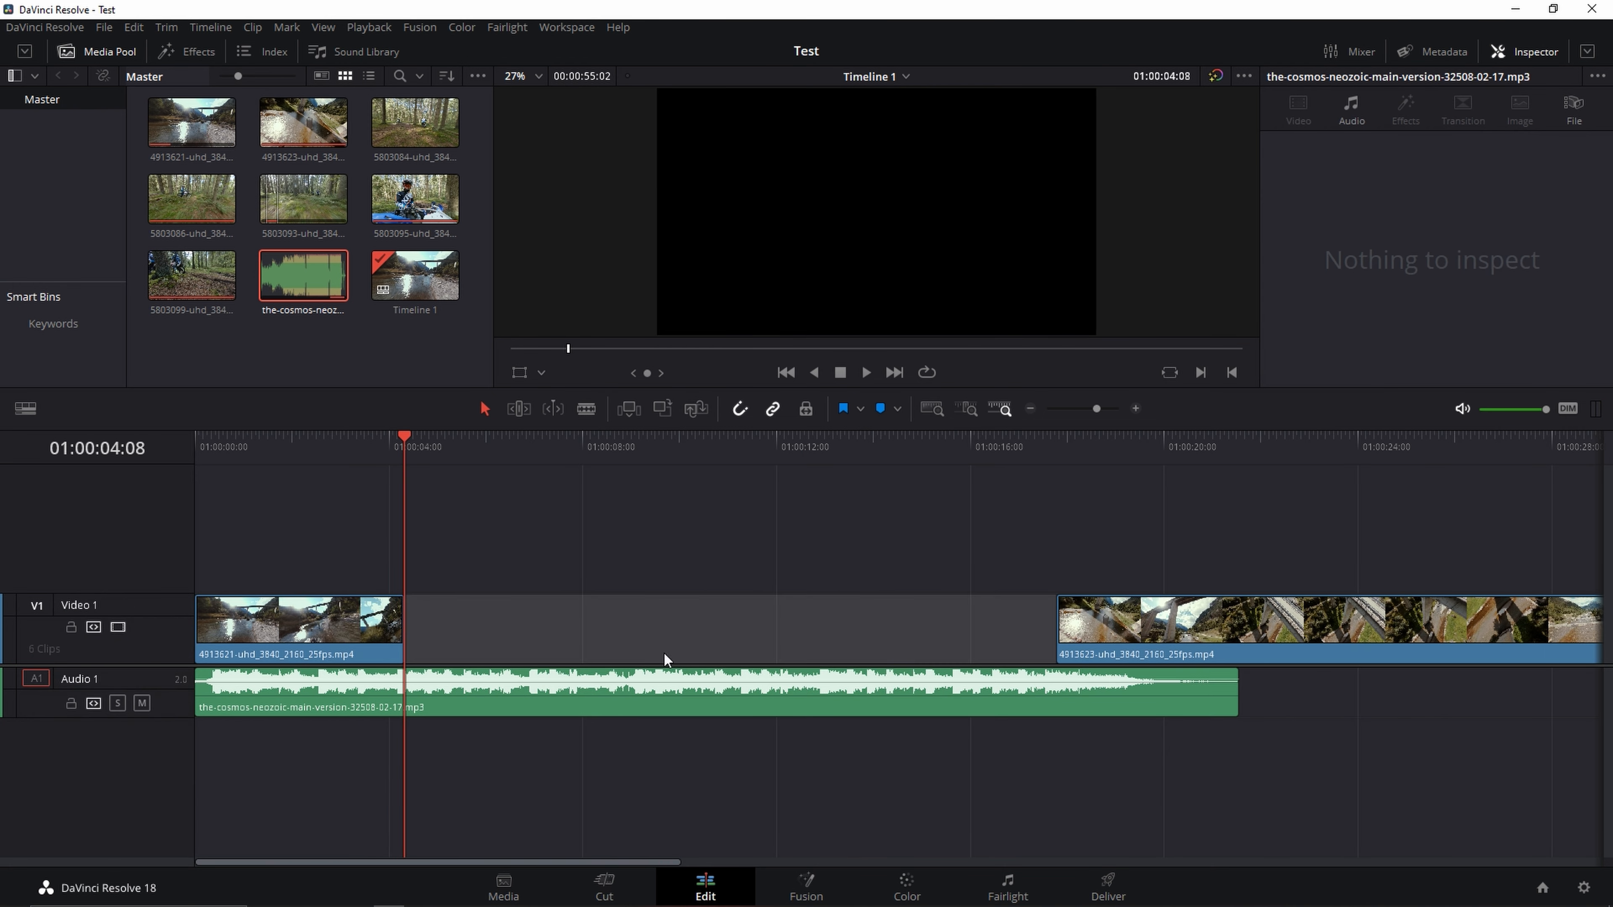
left_click(489, 630)
key("BackSpace")
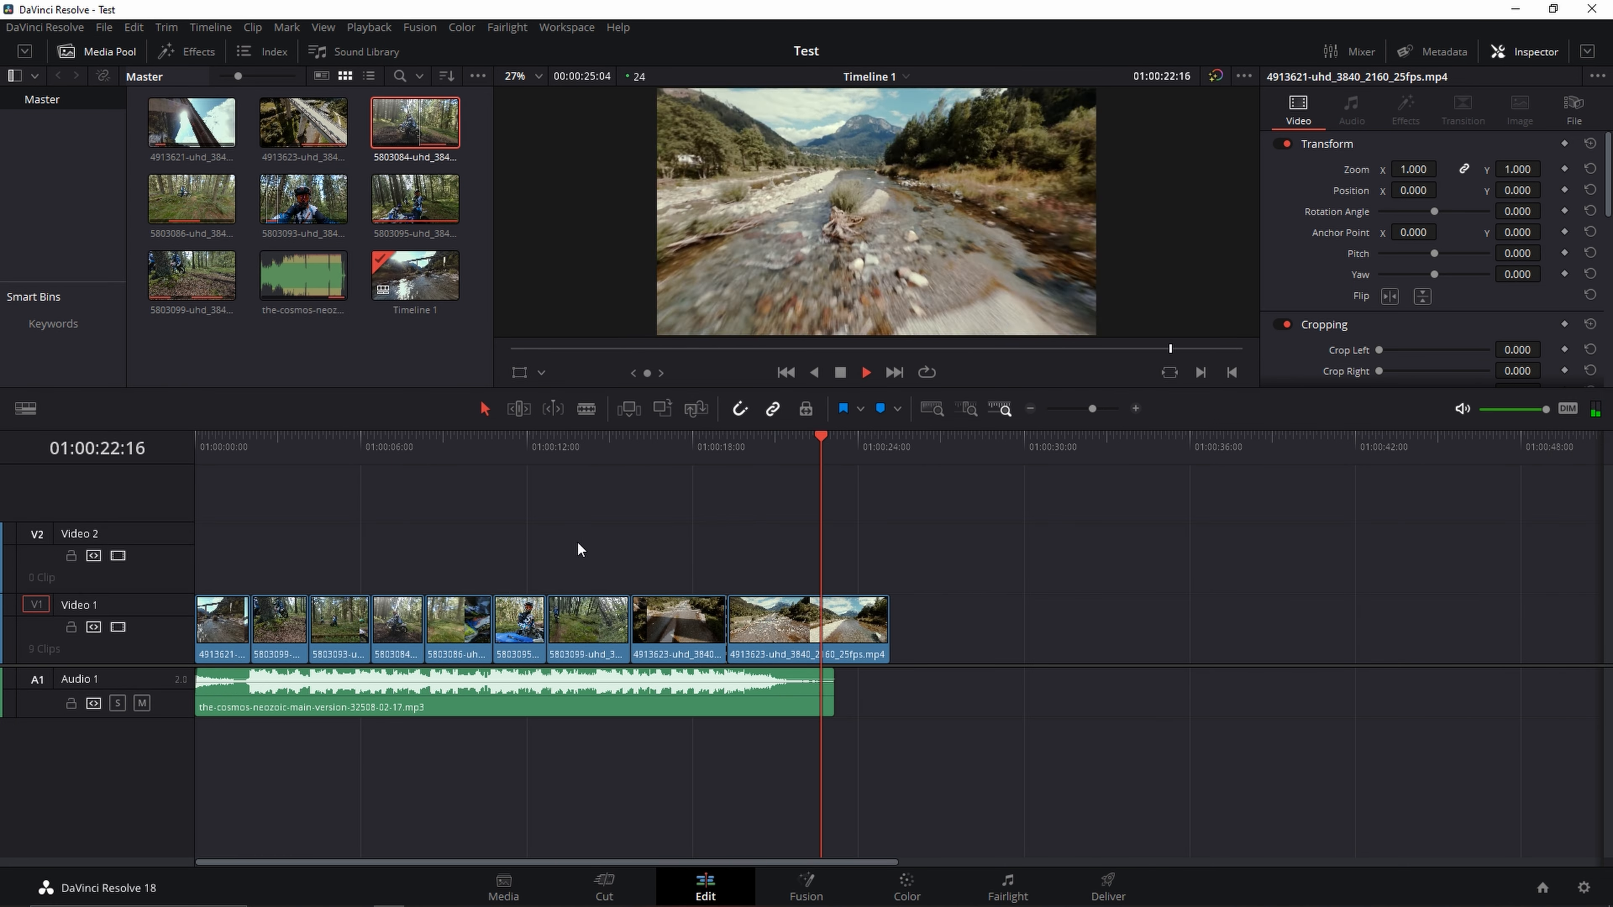
Trim the beginning of the 5803099 forest clip that sits just before the 4913623 clip.
key("Home")
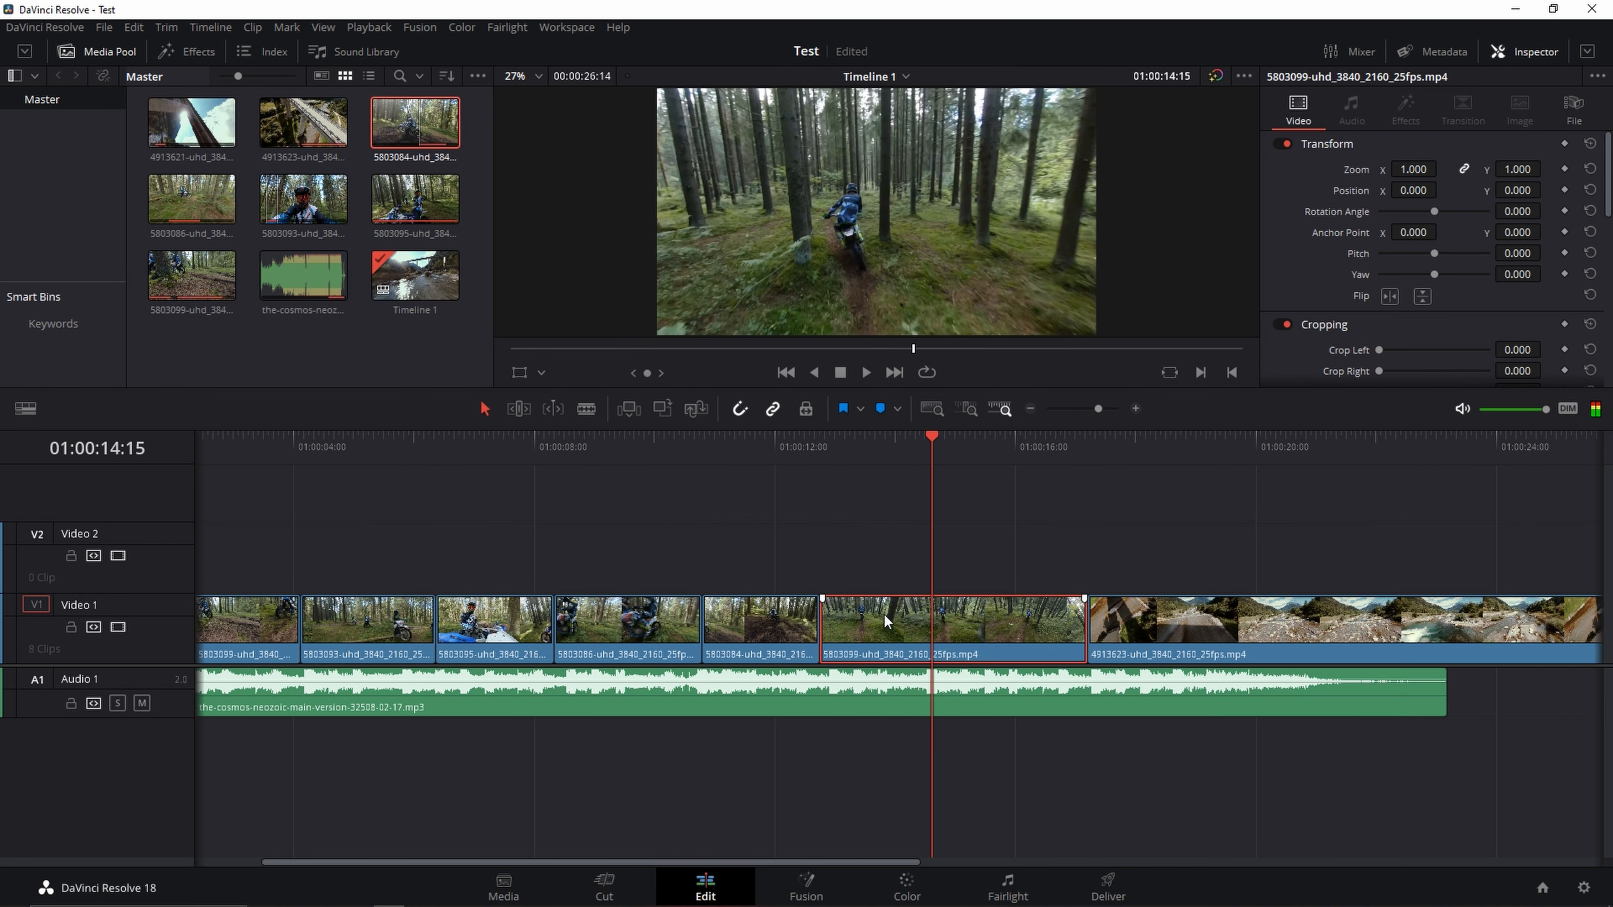
left_click_drag(829, 617, 909, 617)
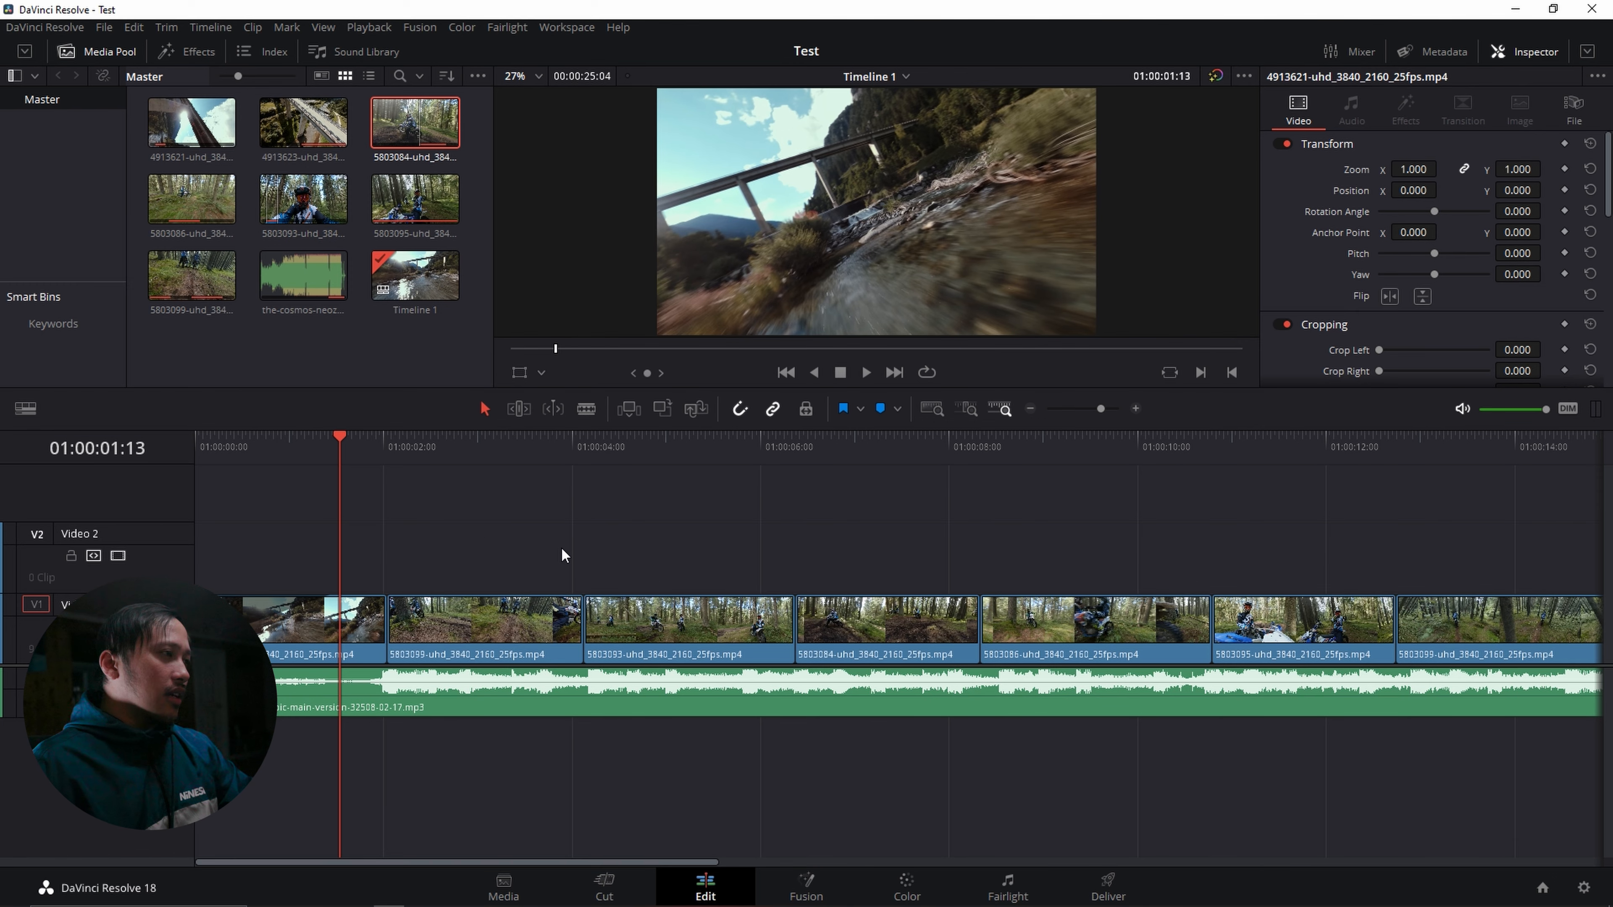
Add a Non-Additive Dissolve transition at the cut between the 5803099 and 5803093 clips on Video 1.
left_click(194, 52)
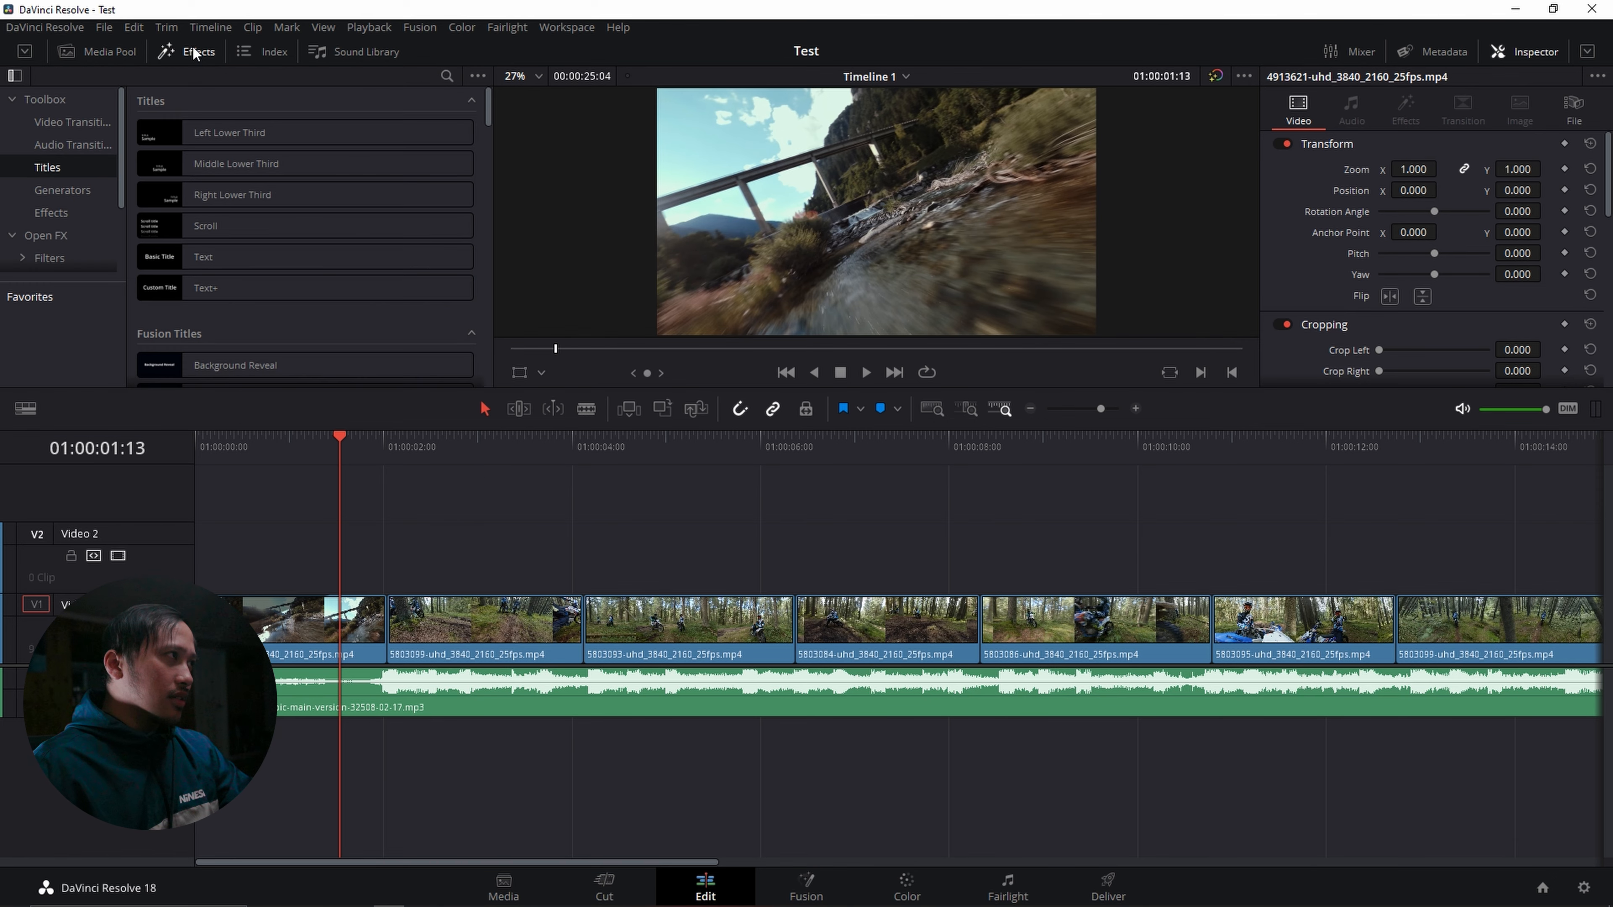
left_click(70, 120)
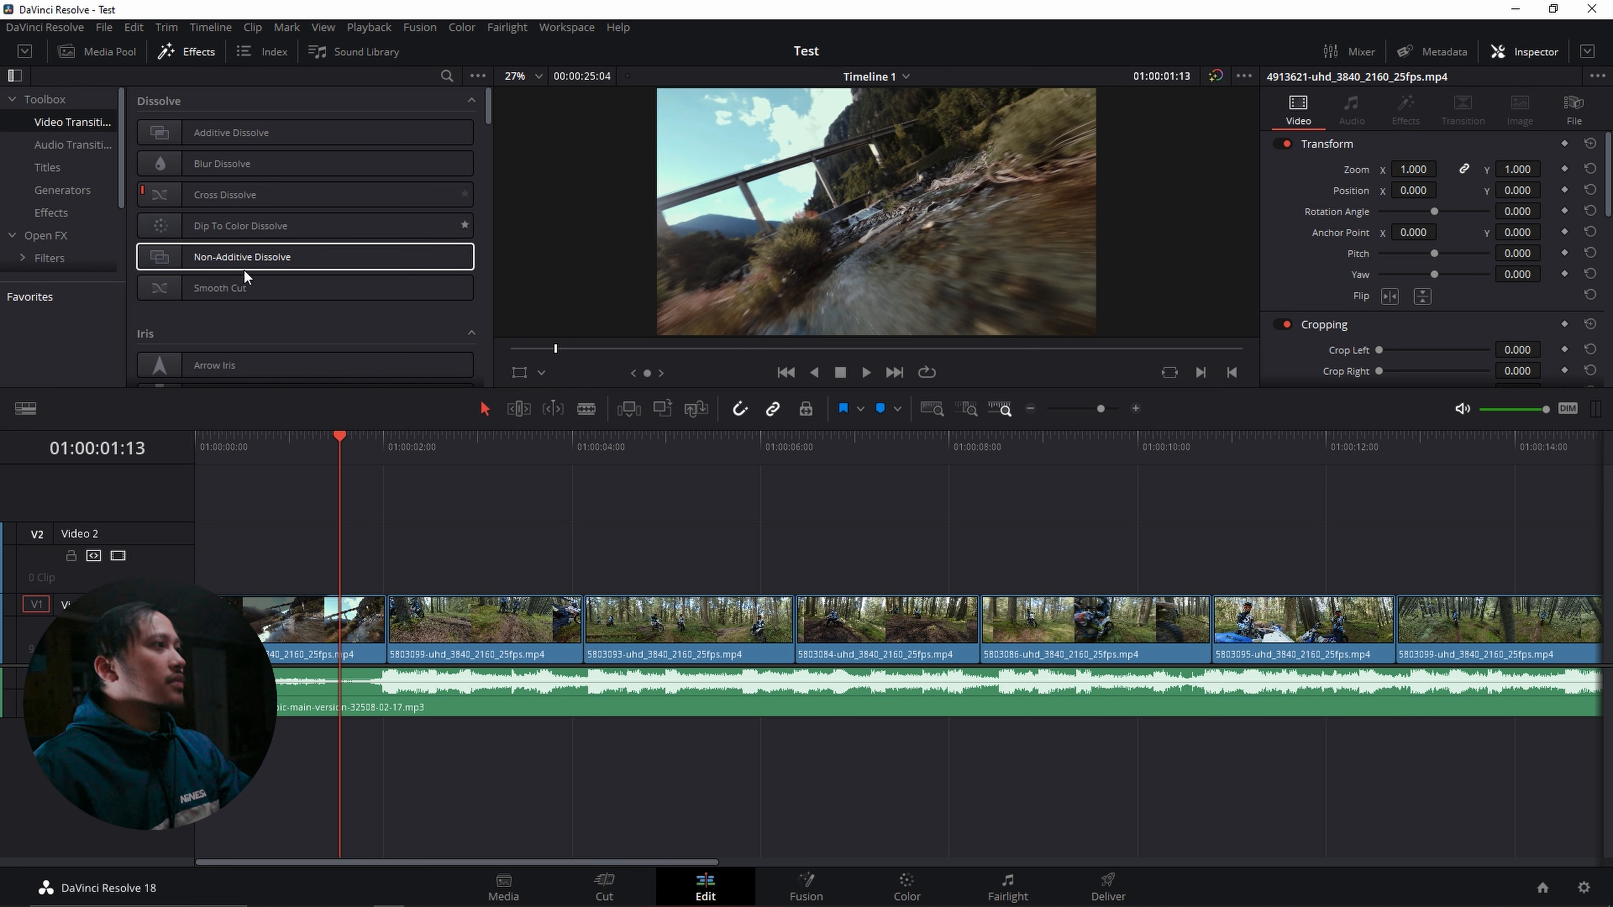
left_click(172, 254)
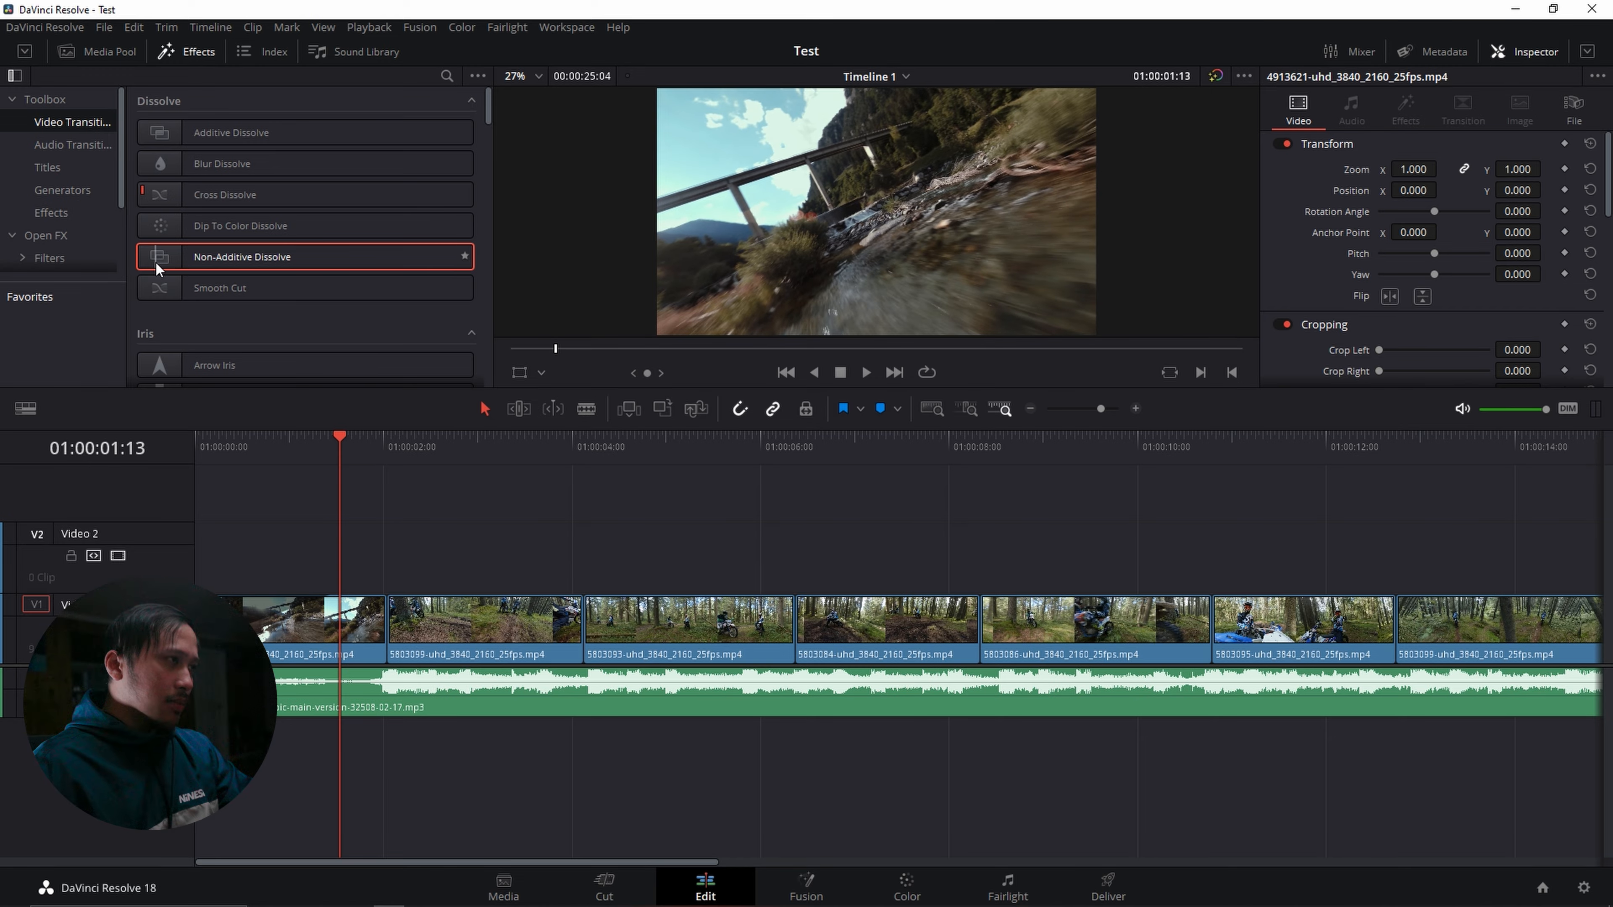
left_click_drag(160, 259, 585, 652)
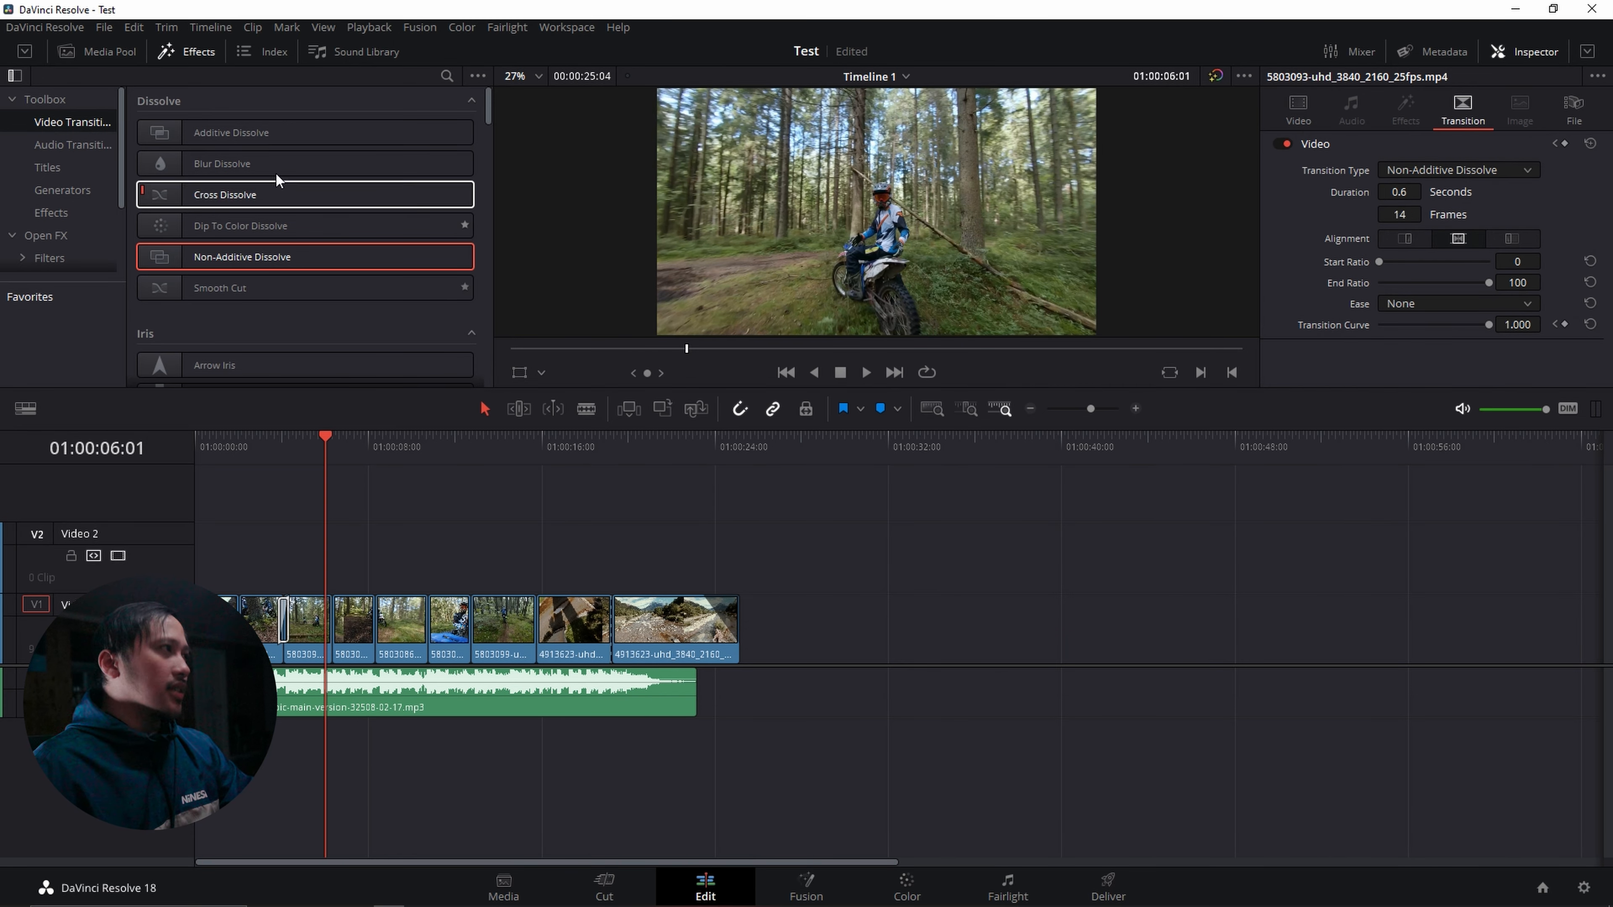
Add a Text title reading JUST DO IT above the last river clip and shorten both to the music's end.
left_click(82, 150)
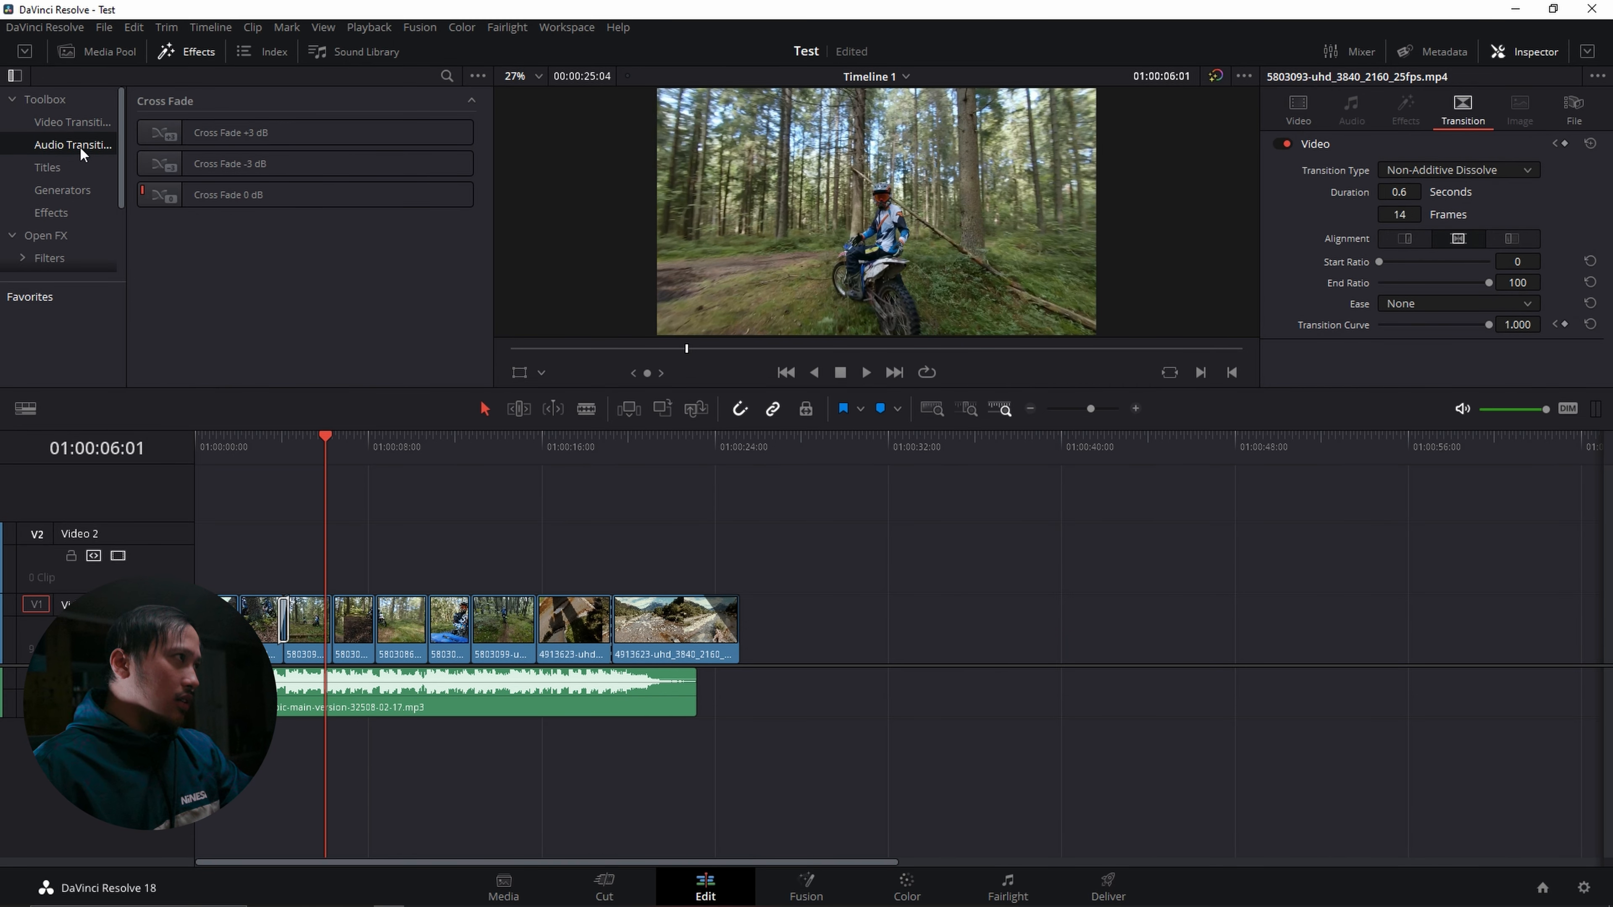
left_click(63, 167)
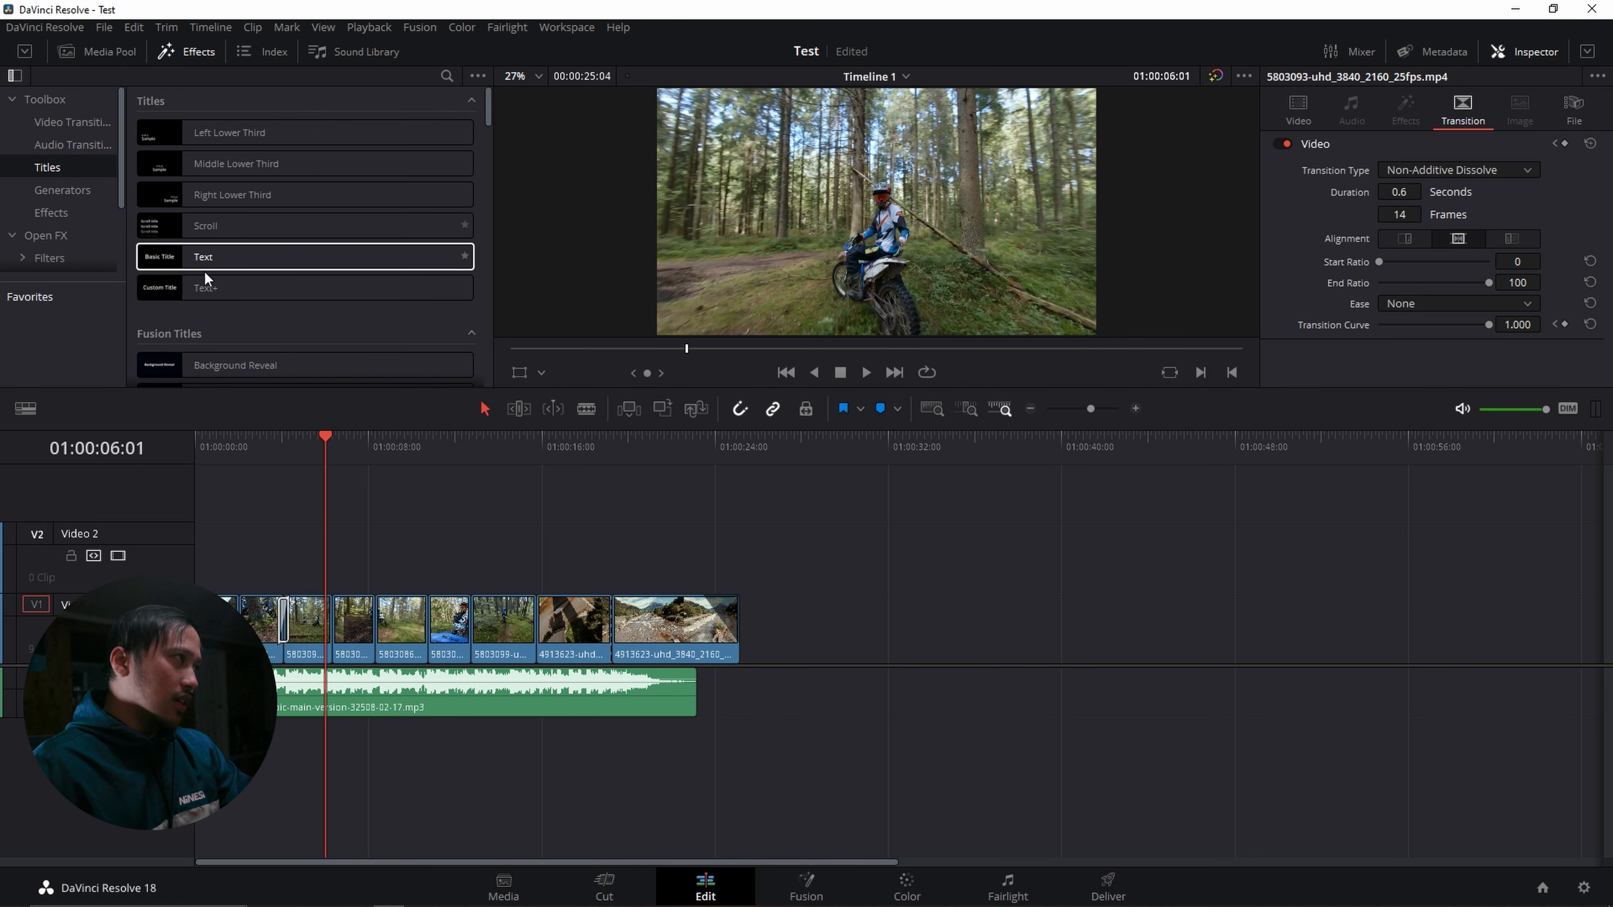
left_click_drag(153, 257, 613, 562)
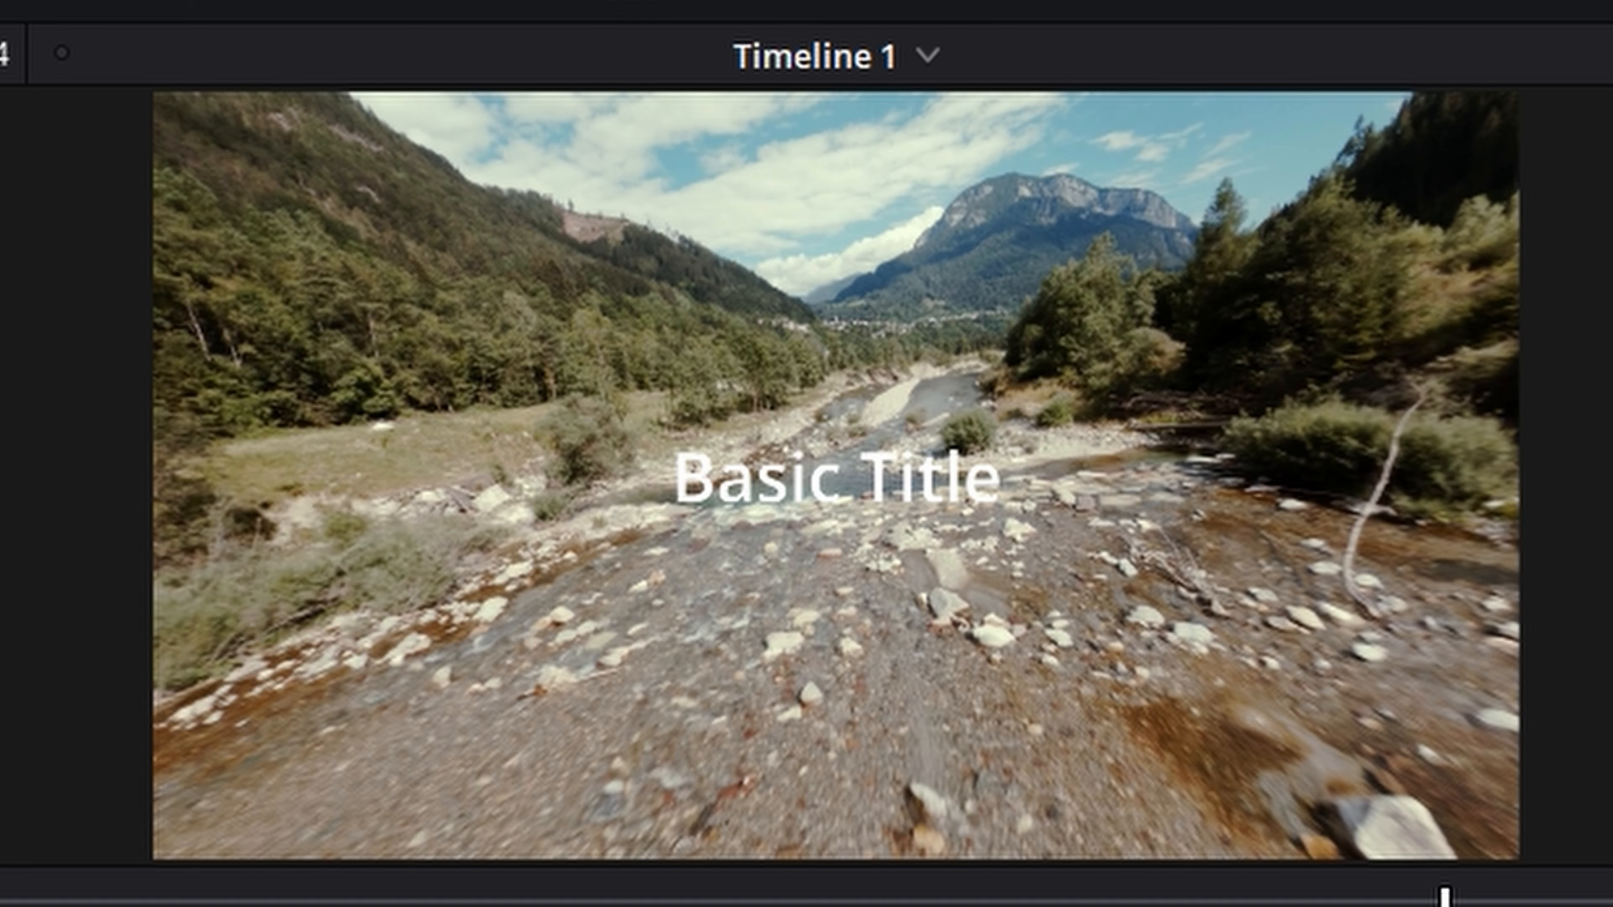
type("SUBSC")
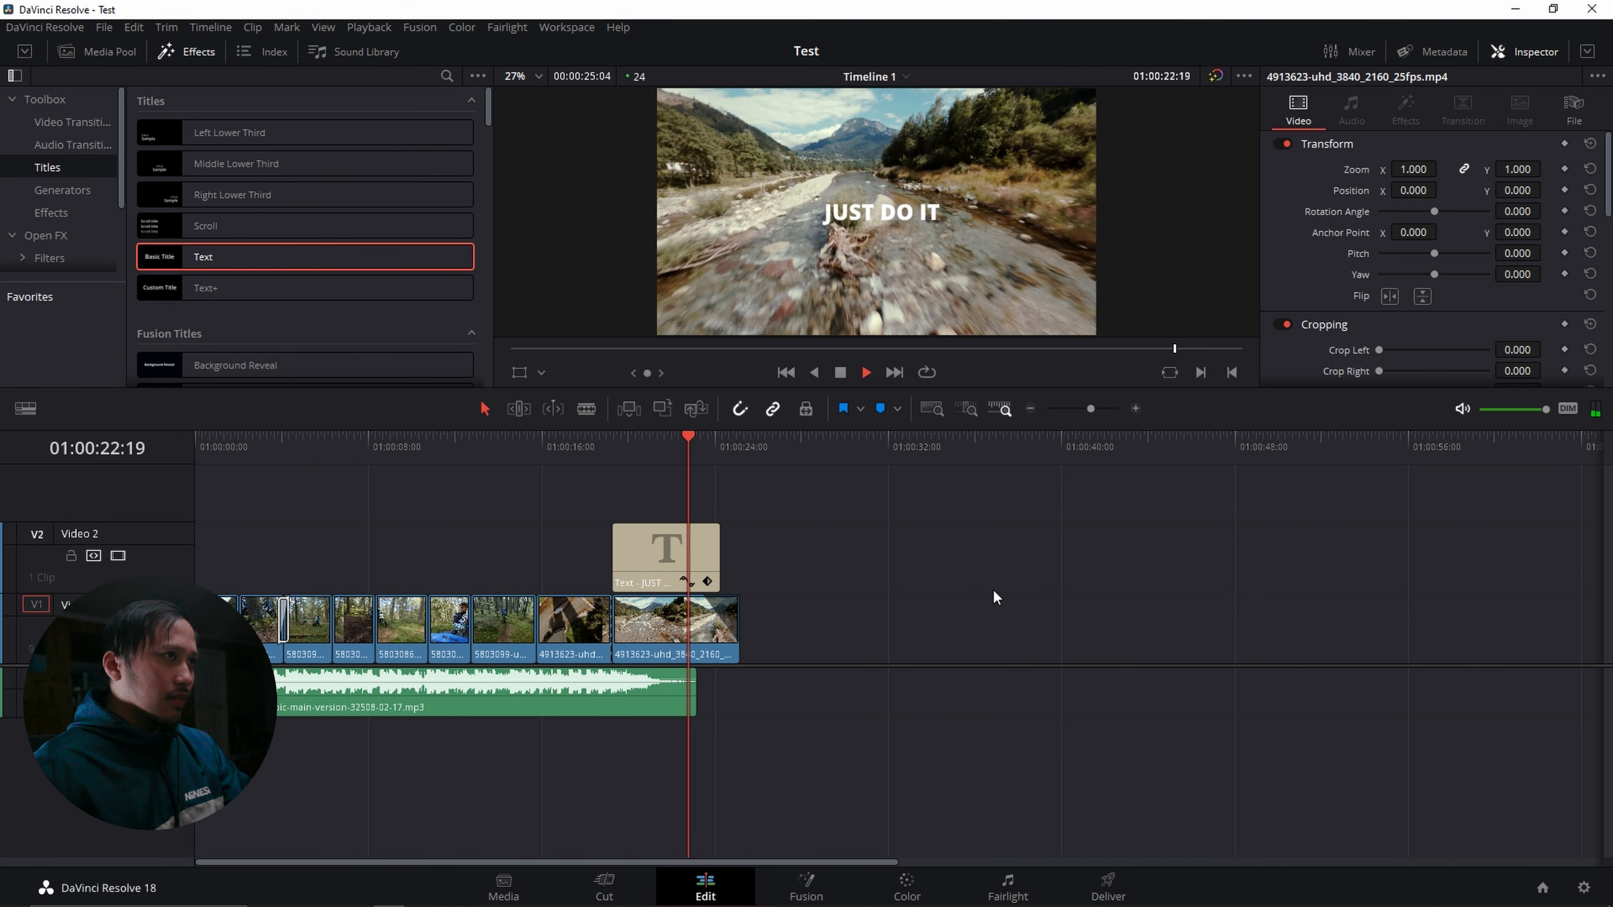
left_click(743, 637)
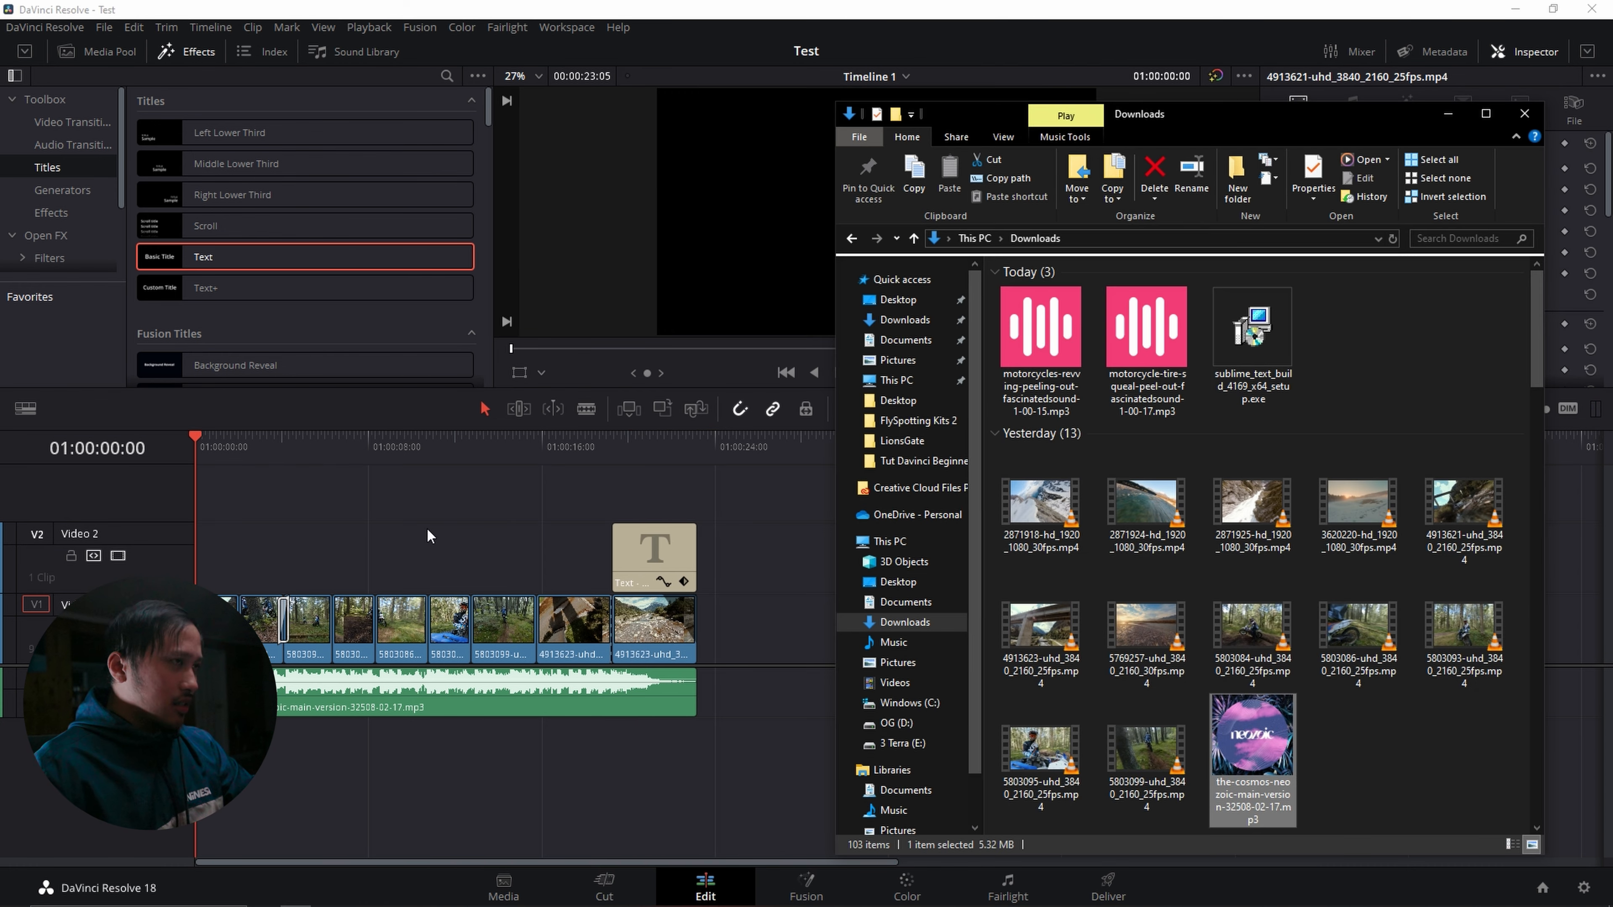
Add the motorcycle revving and motorcycle tire squeal sound files from Downloads to a new audio track below the music, after its end.
left_click(1117, 372)
left_click(1073, 371, "ctrl")
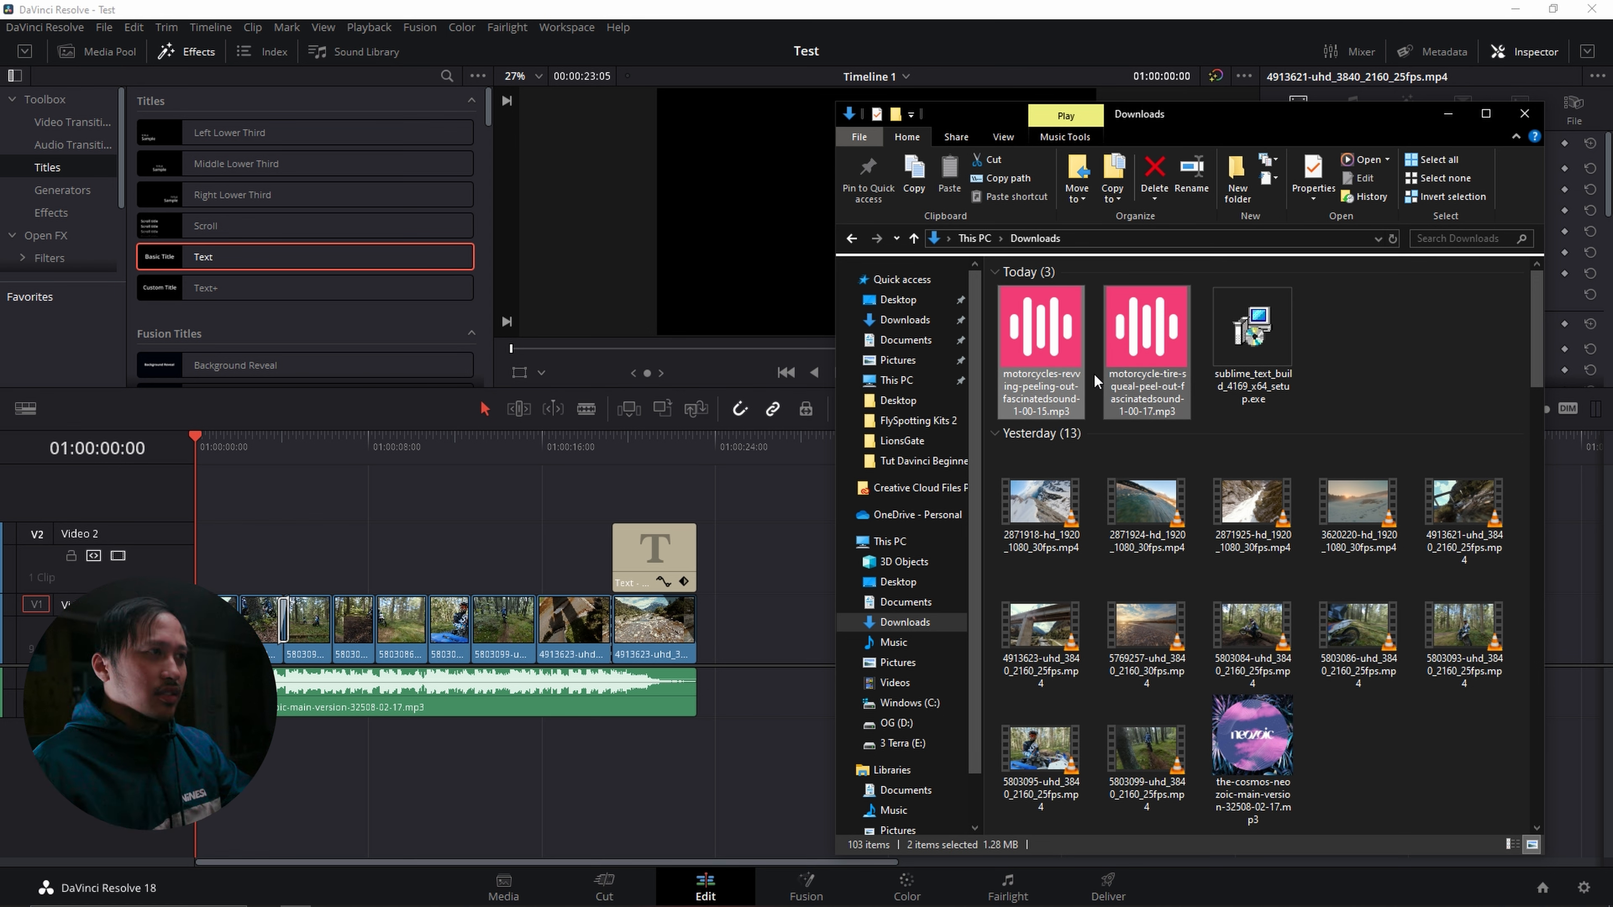
left_click_drag(1059, 371, 723, 743)
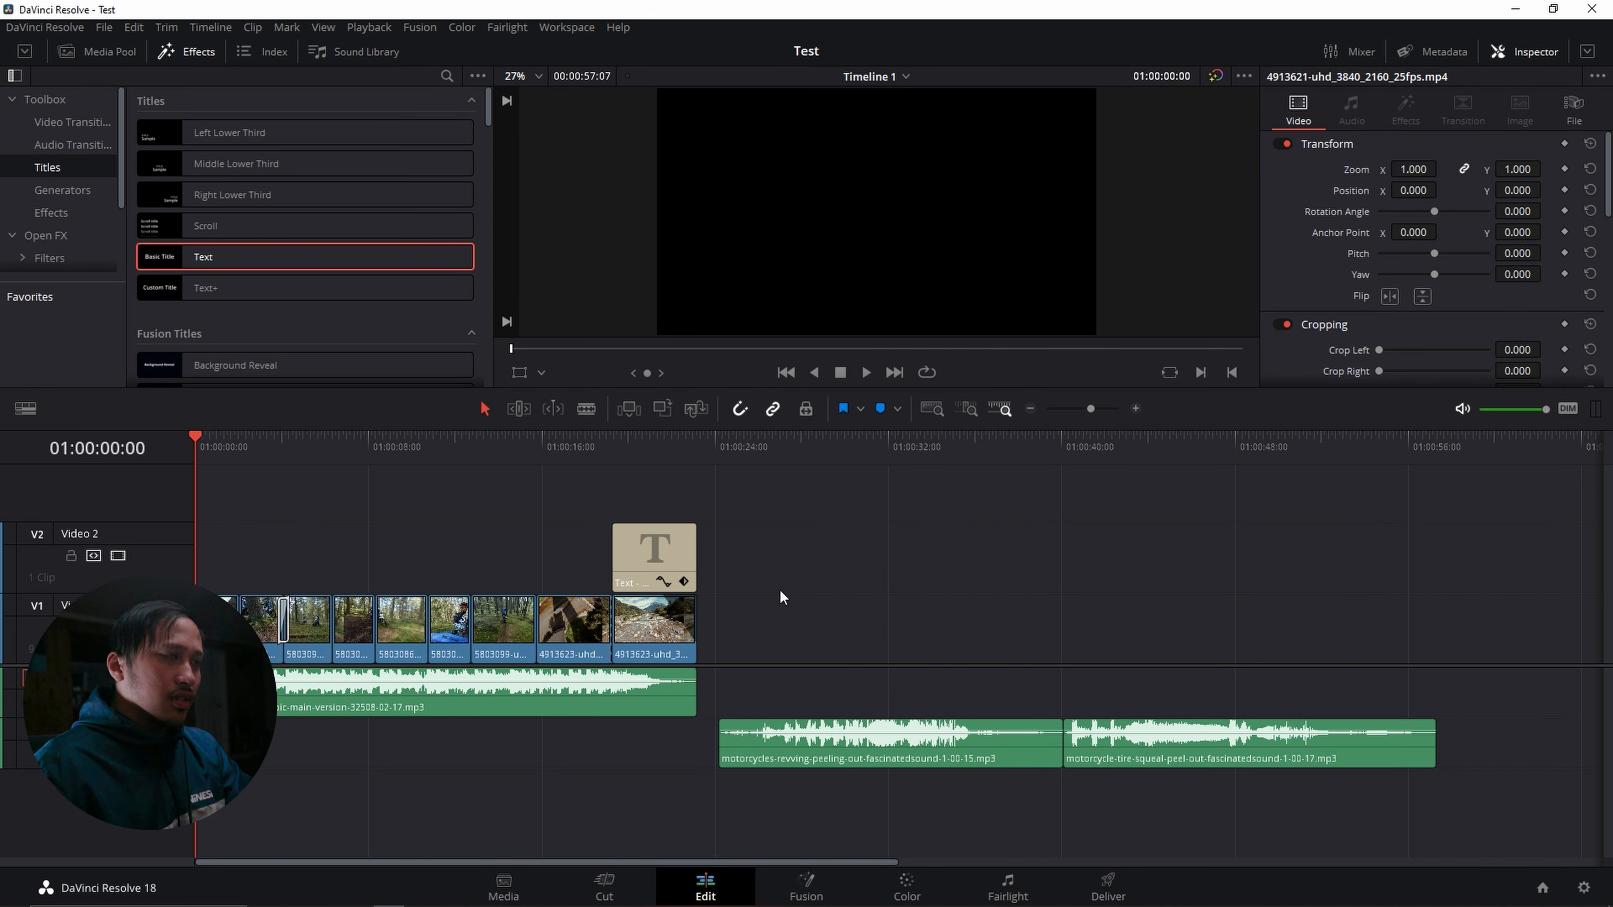
Move the motorcycle revving sound to the timeline's start beneath the music and play the timeline.
left_click(900, 746)
left_click_drag(900, 746, 377, 751)
key("space")
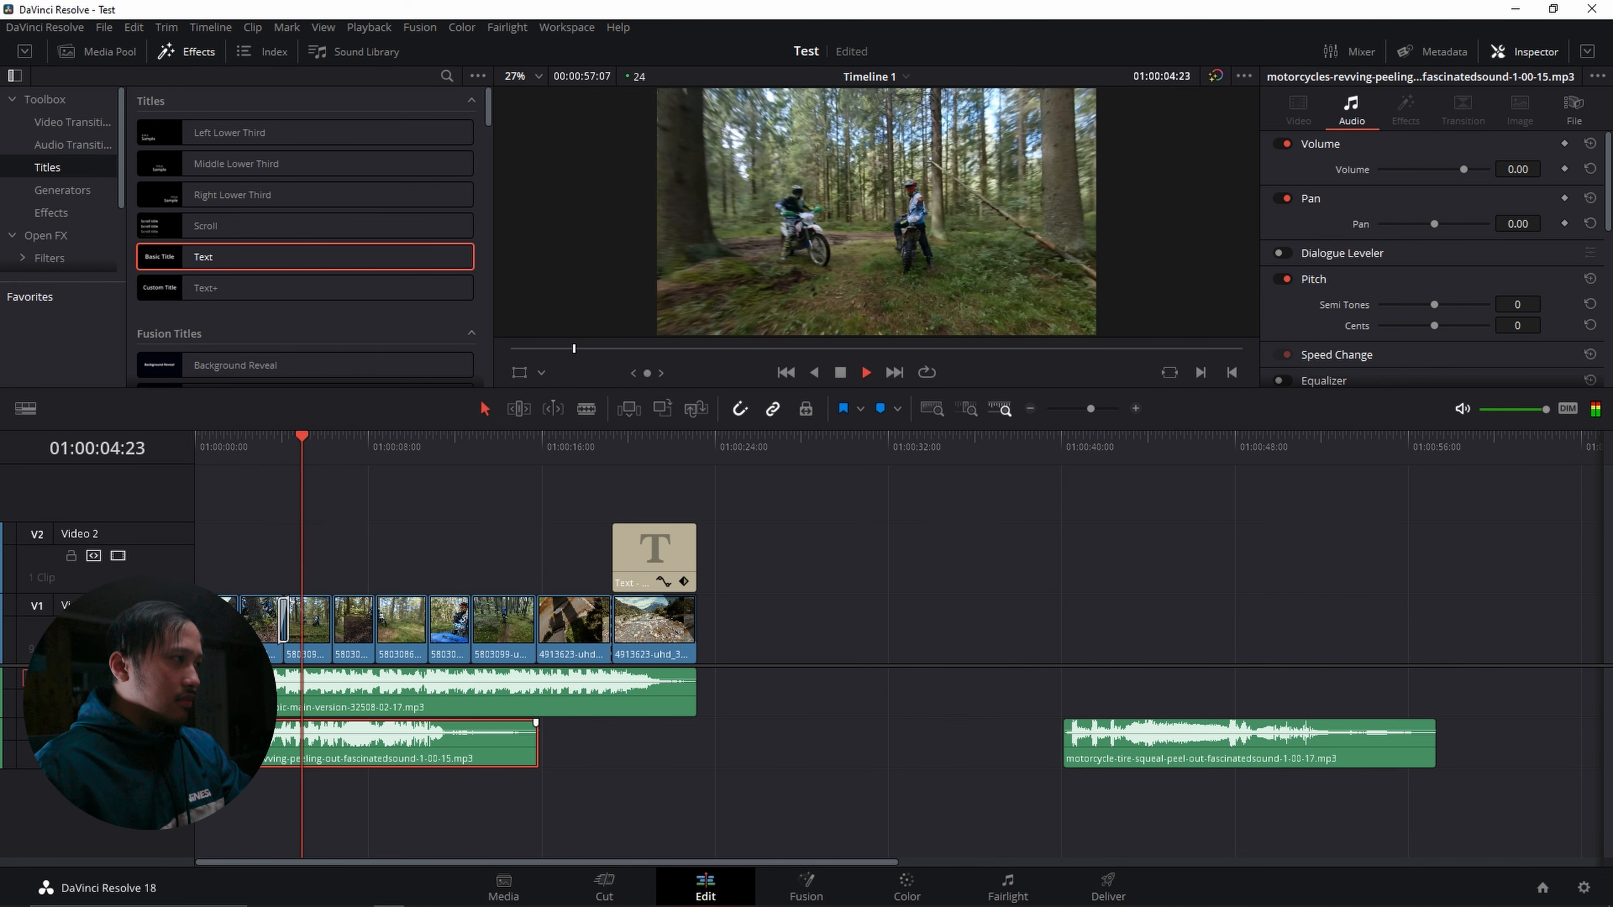
key("space")
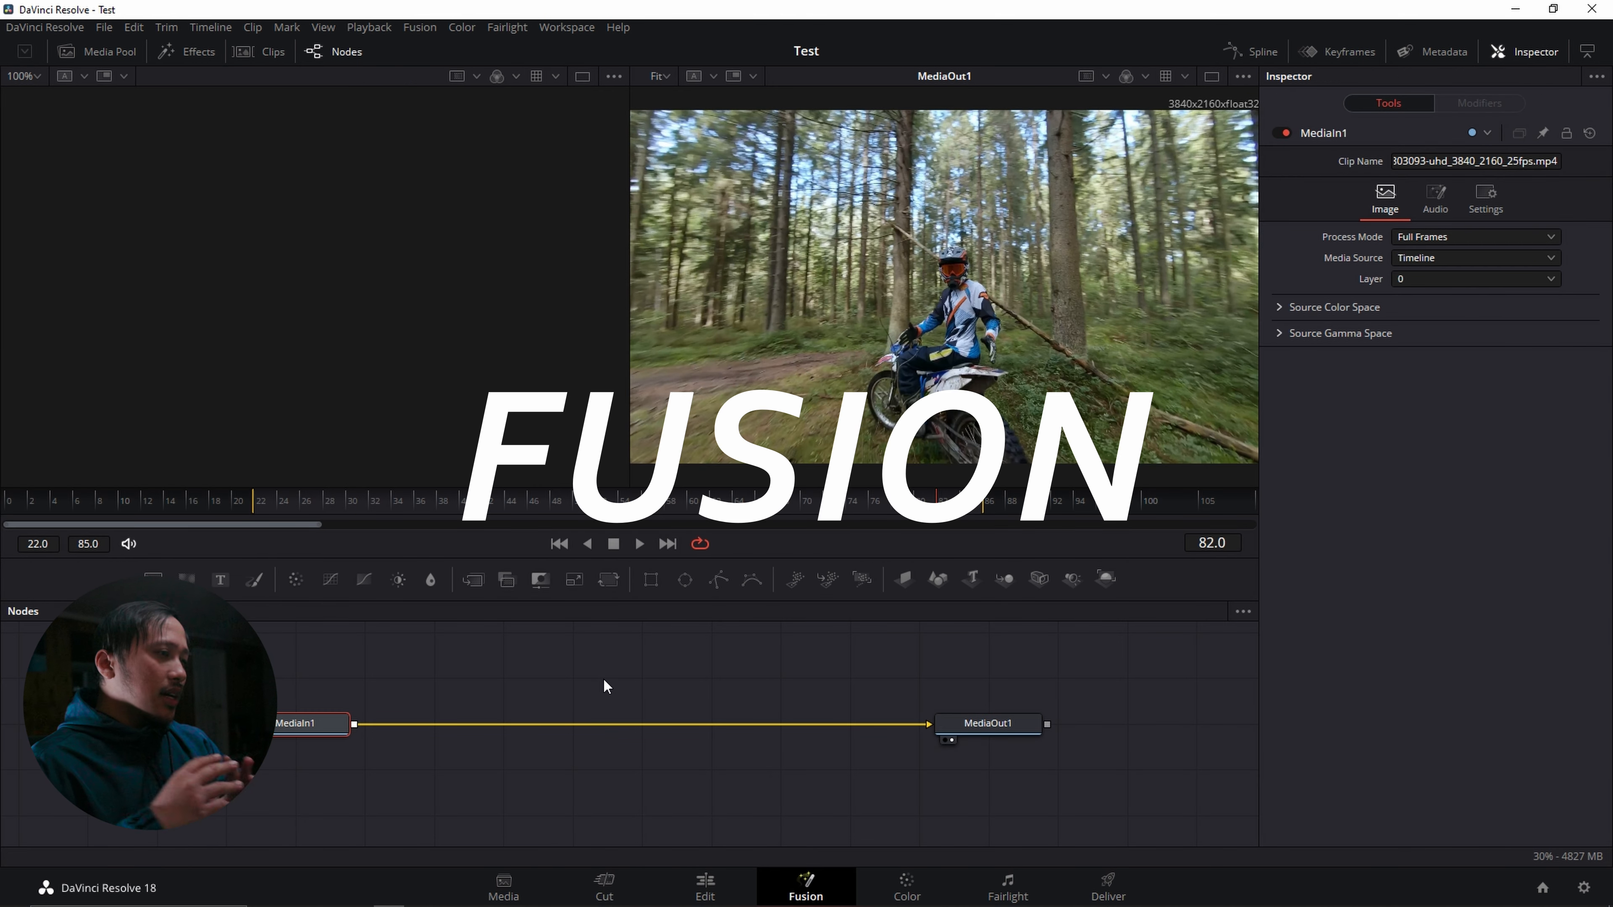
Show the clip strip on the Fusion page and open clip 09, the river clip, for compositing.
left_click(249, 49)
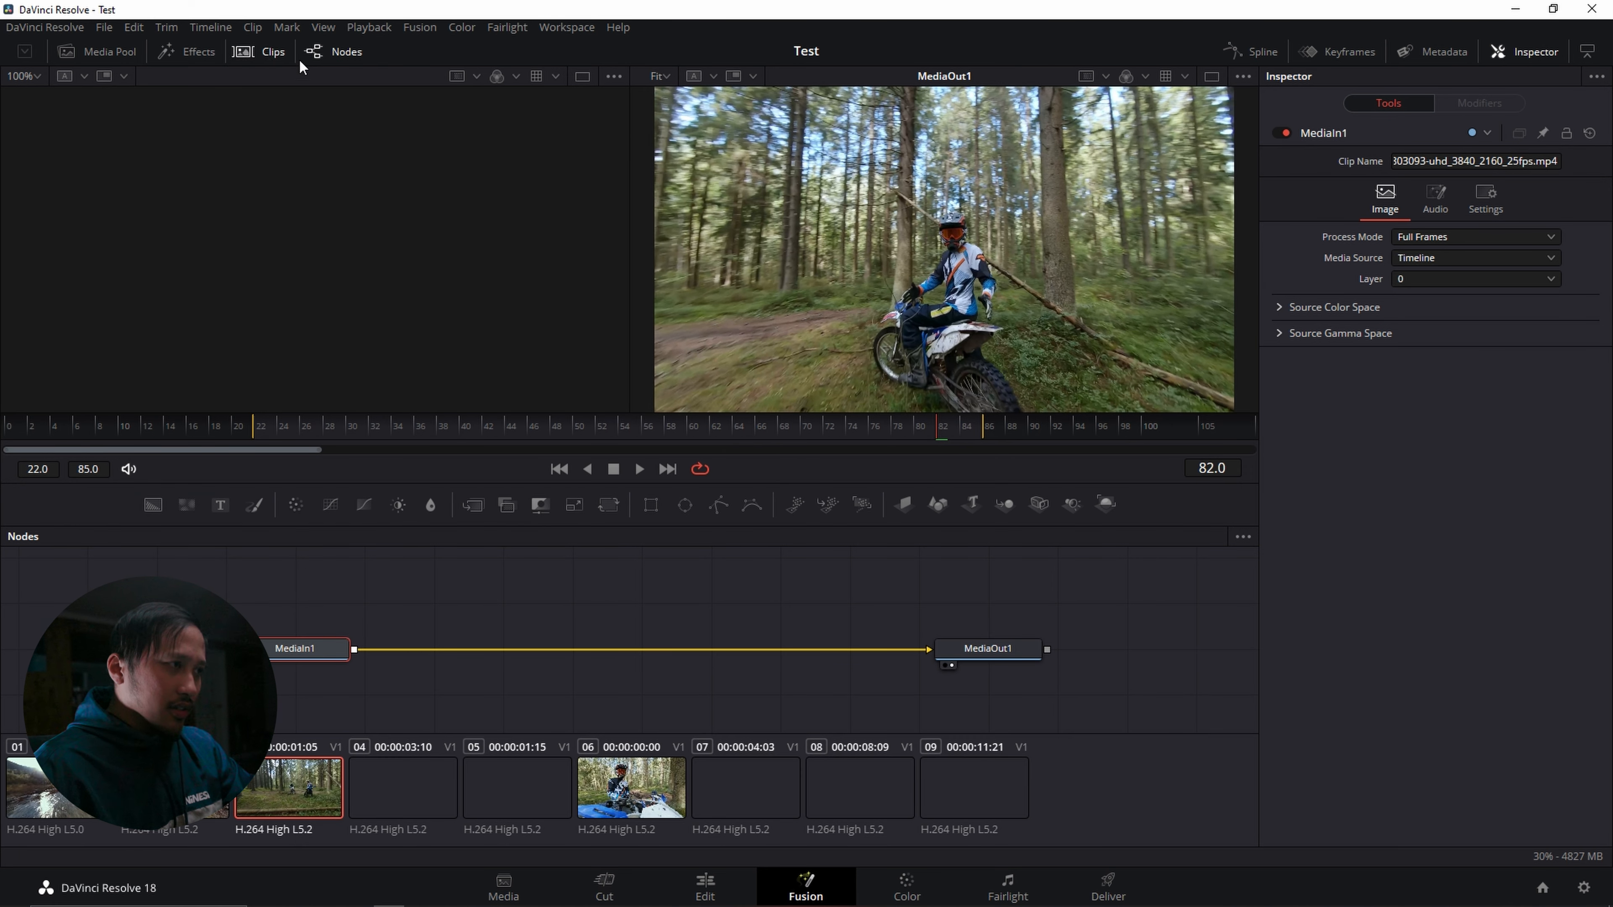
left_click(270, 51)
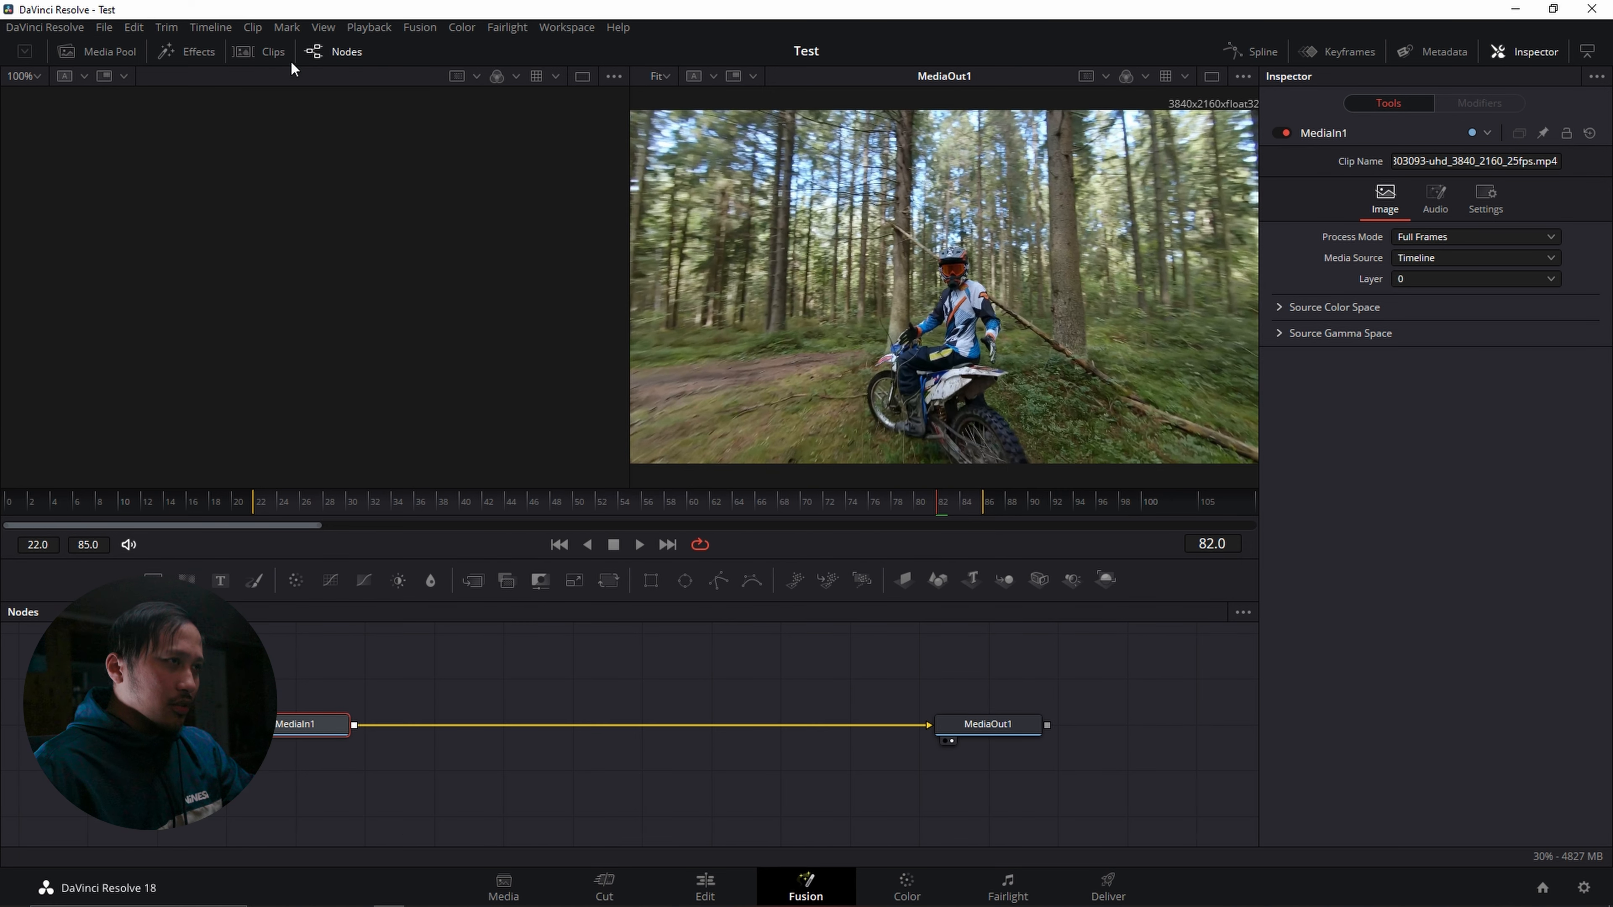
left_click(267, 50)
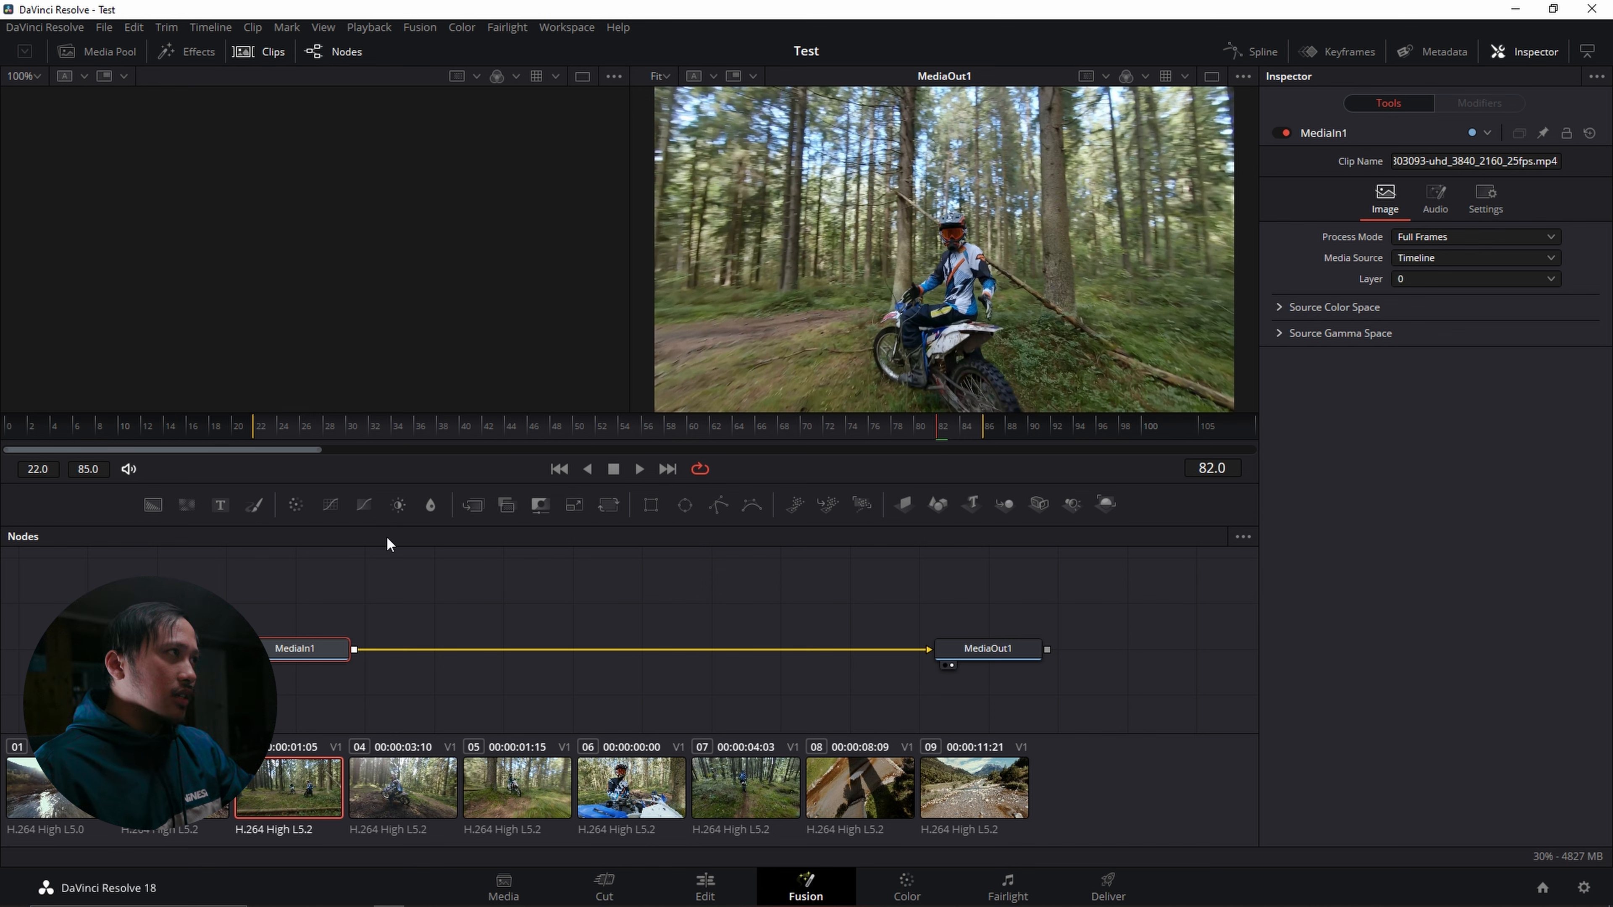
left_click(978, 788)
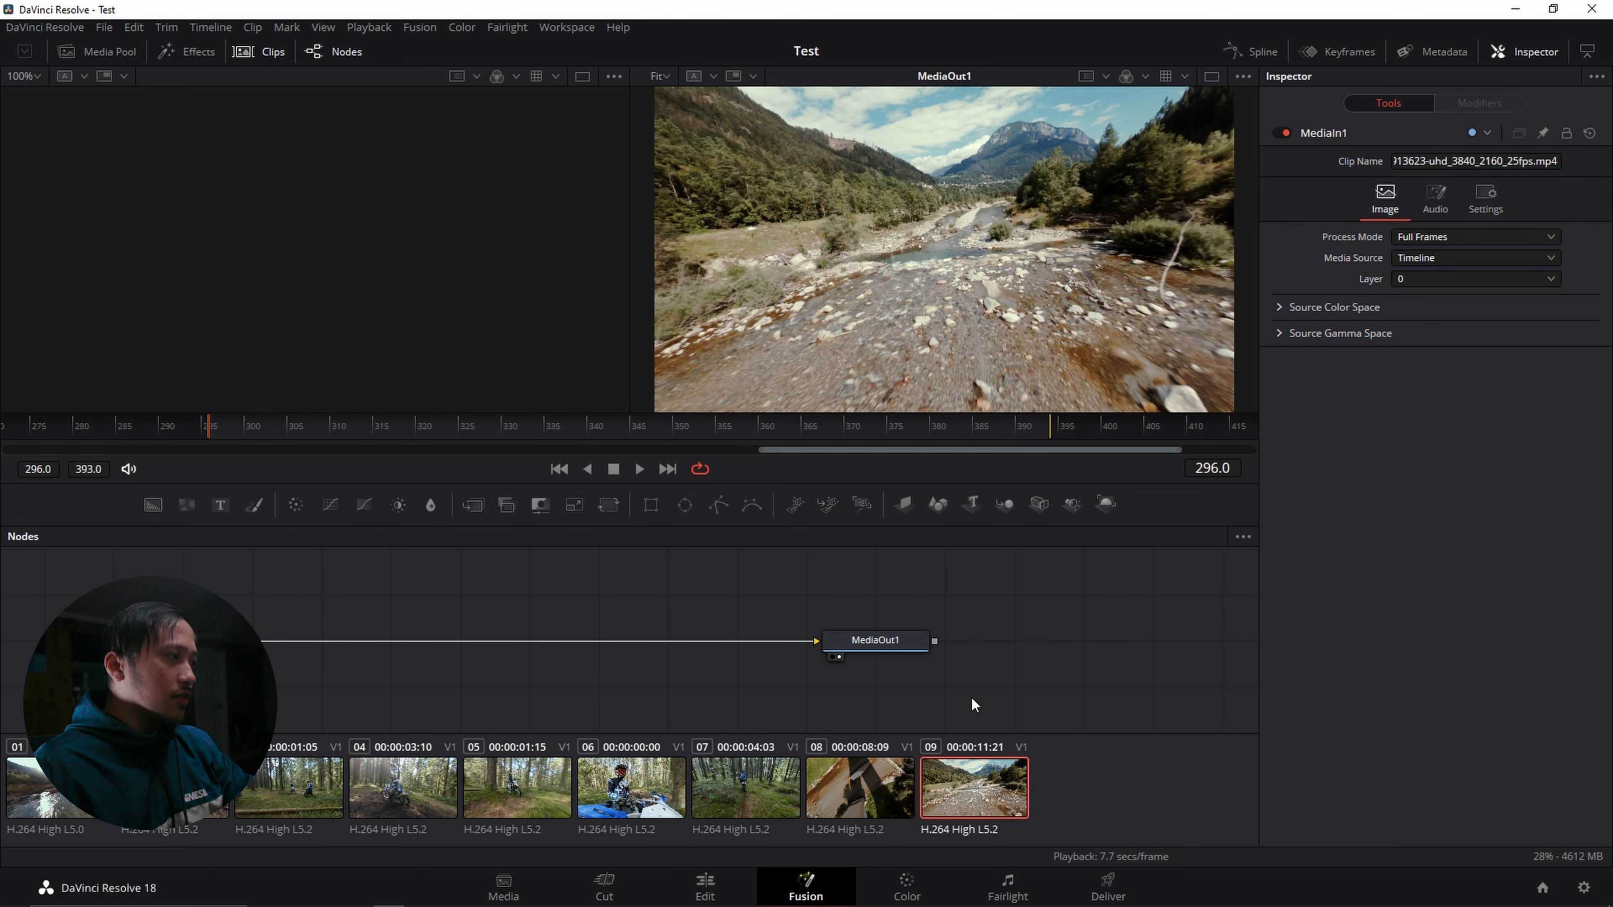
left_click(876, 642)
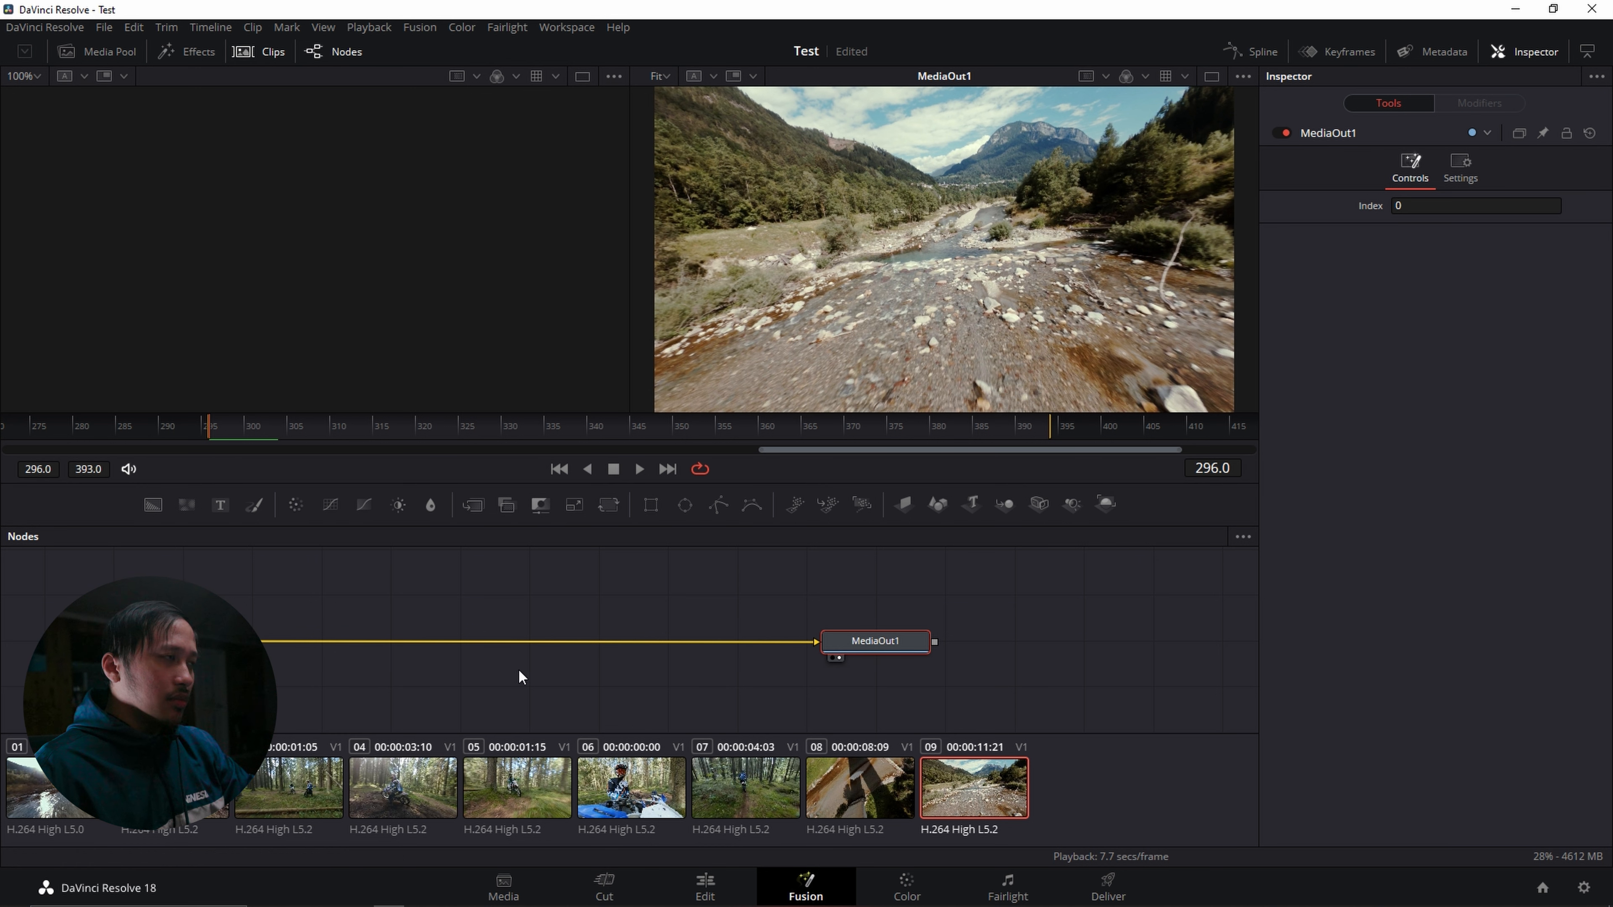
left_click(501, 592)
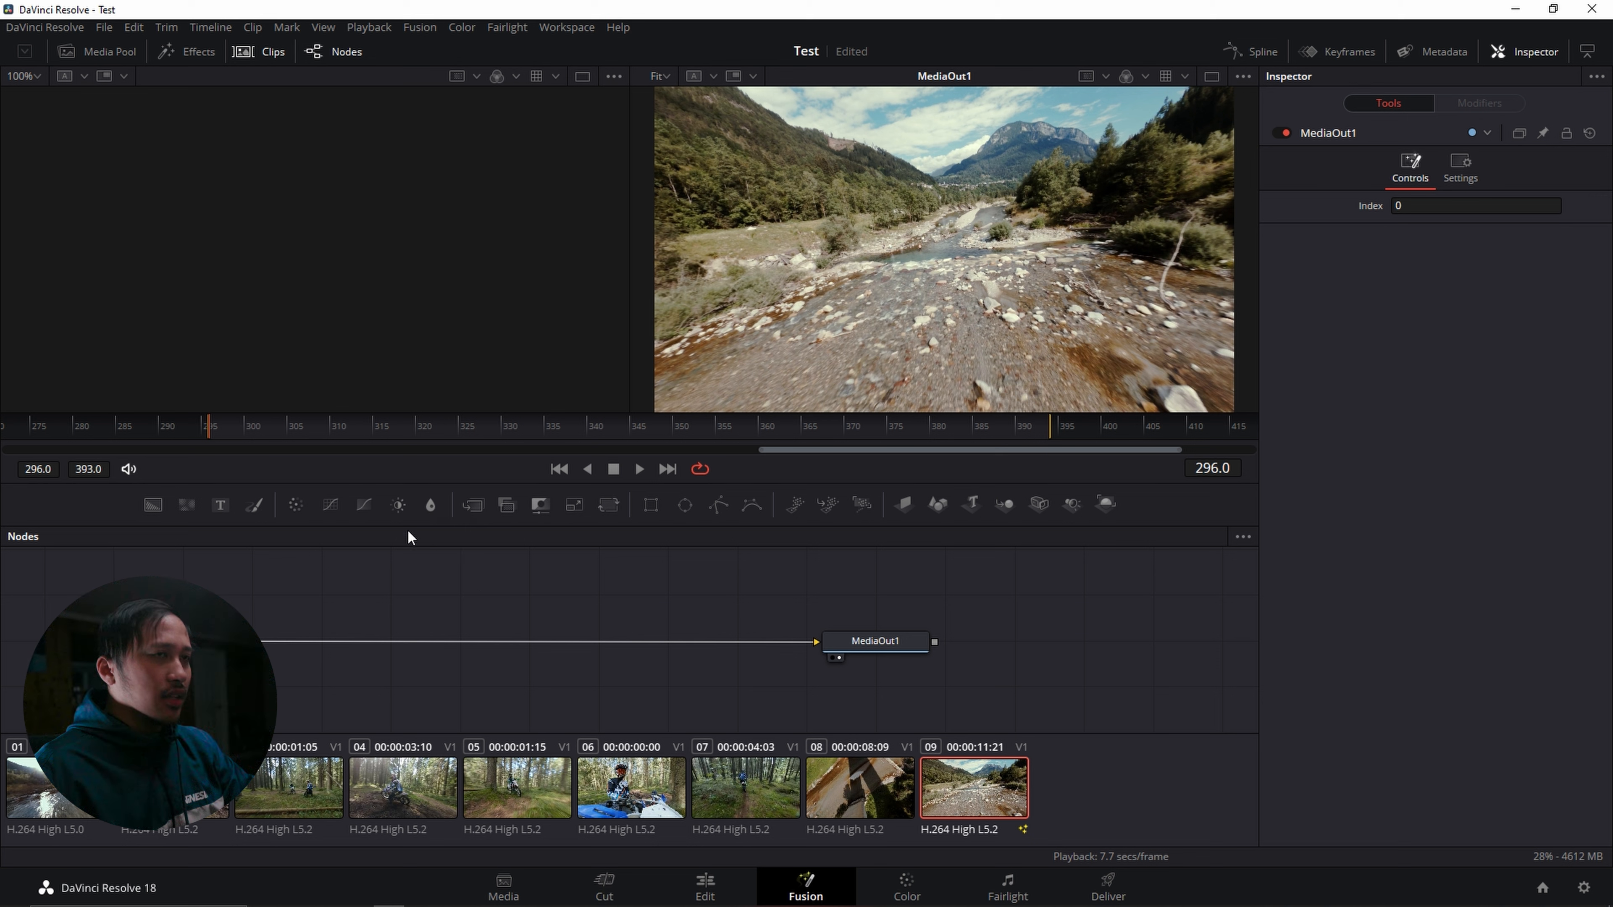
Insert a Blur node with a Blur Size of 5.5 before MediaOut1 and add a Brightness/Contrast node after it.
left_click_drag(430, 505, 516, 645)
left_click(513, 598)
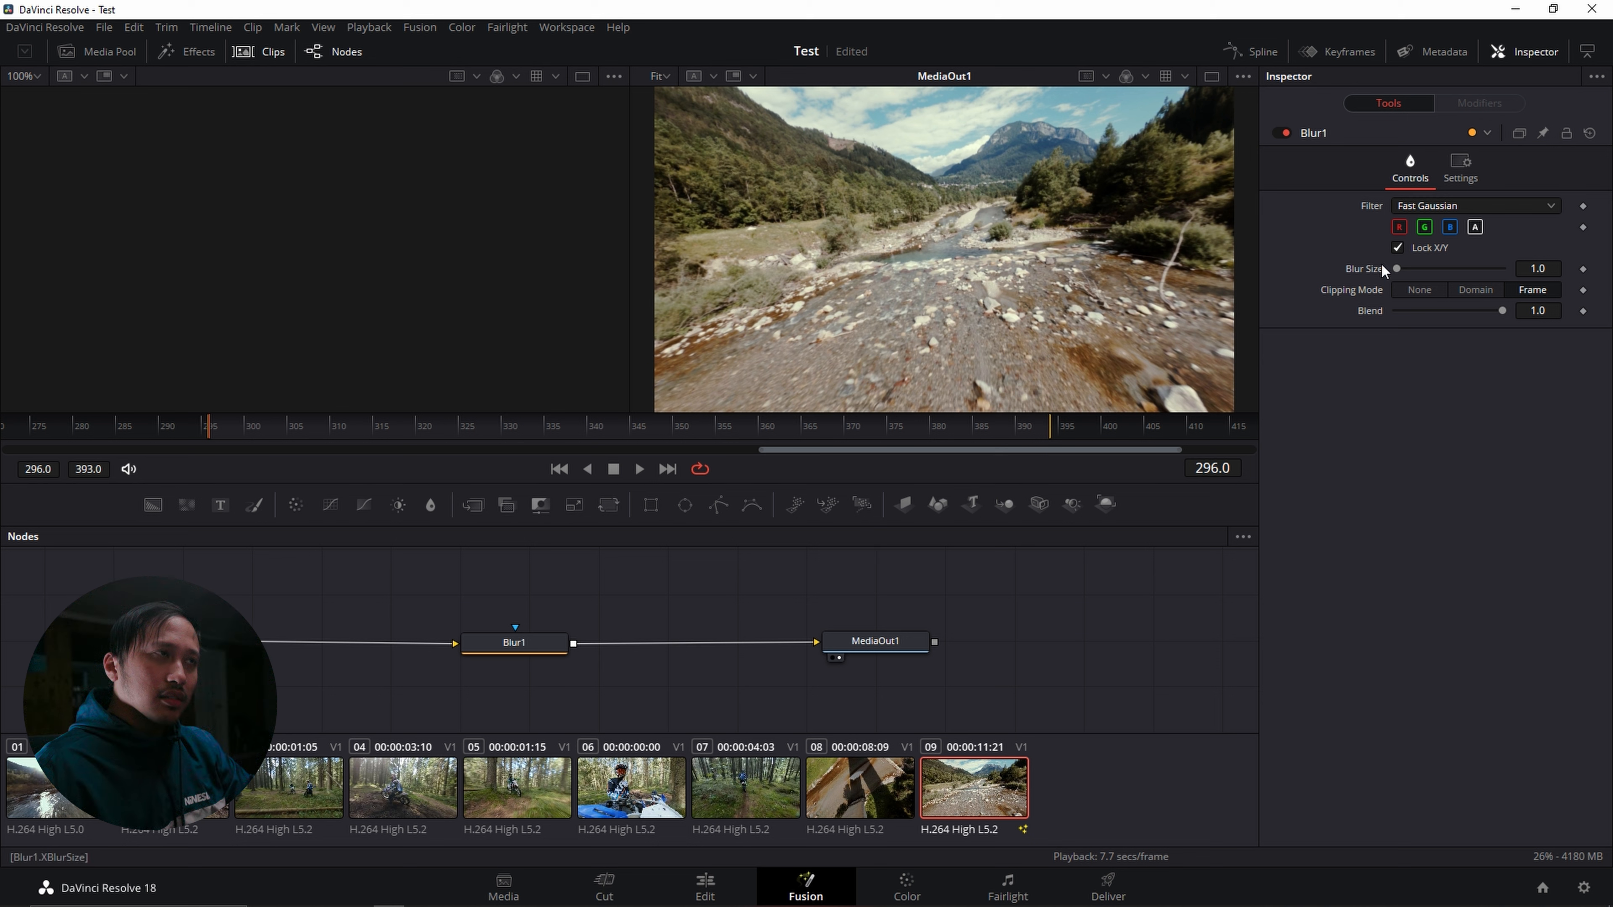
mouse_move(1399, 269)
left_mouse_down()
mouse_move(1453, 270)
mouse_move(1418, 273)
left_mouse_up()
key("ctrl+z")
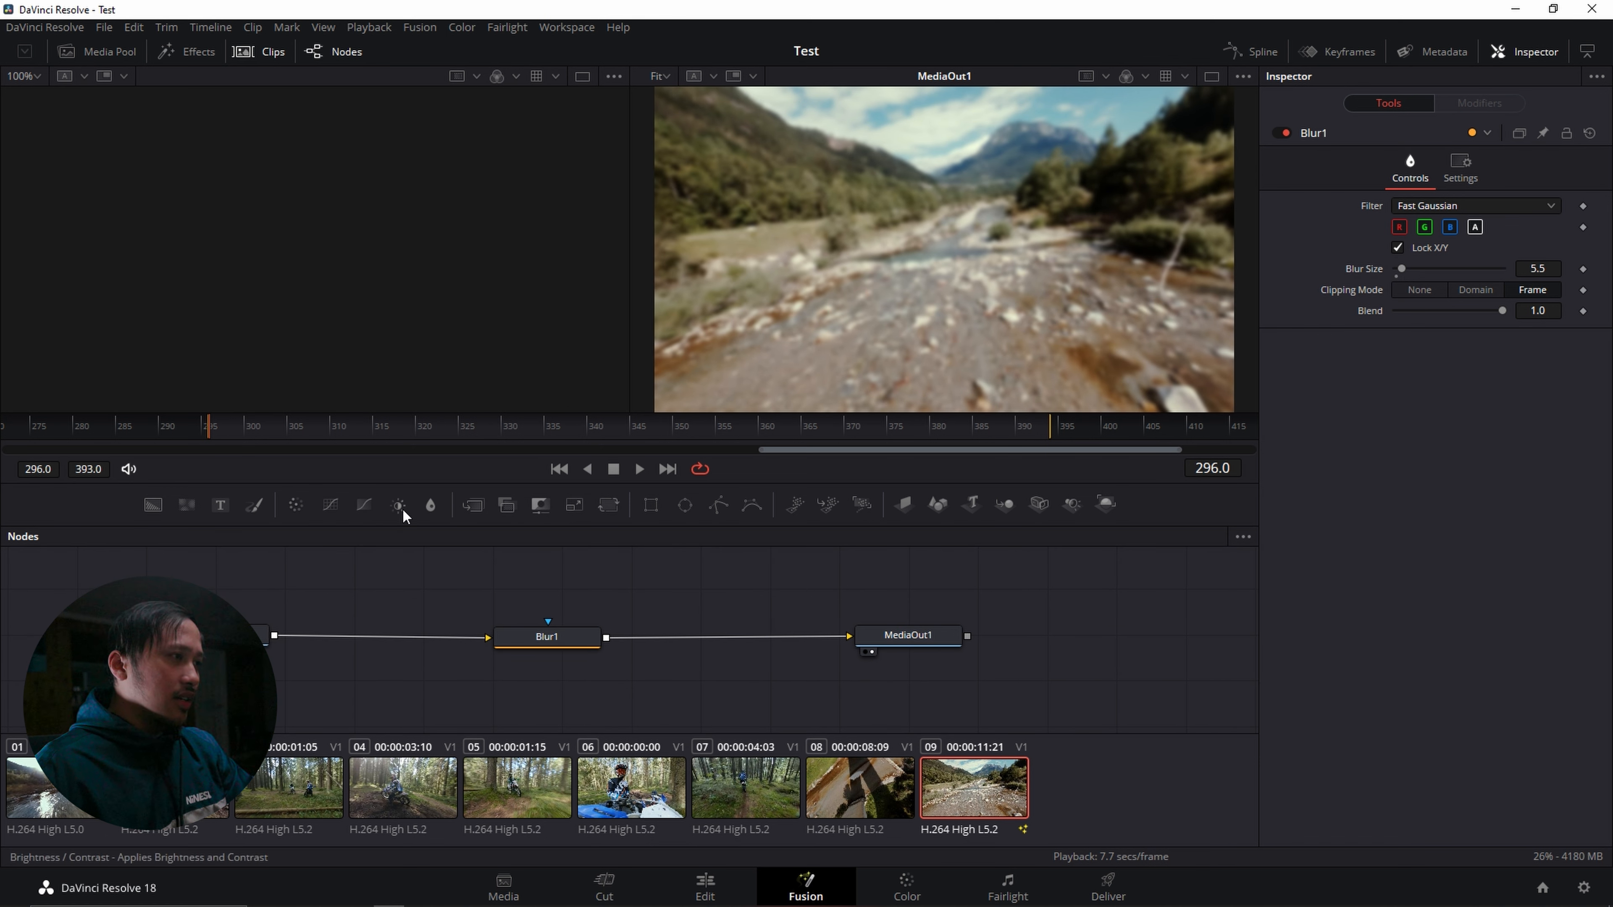
left_click_drag(398, 506, 684, 643)
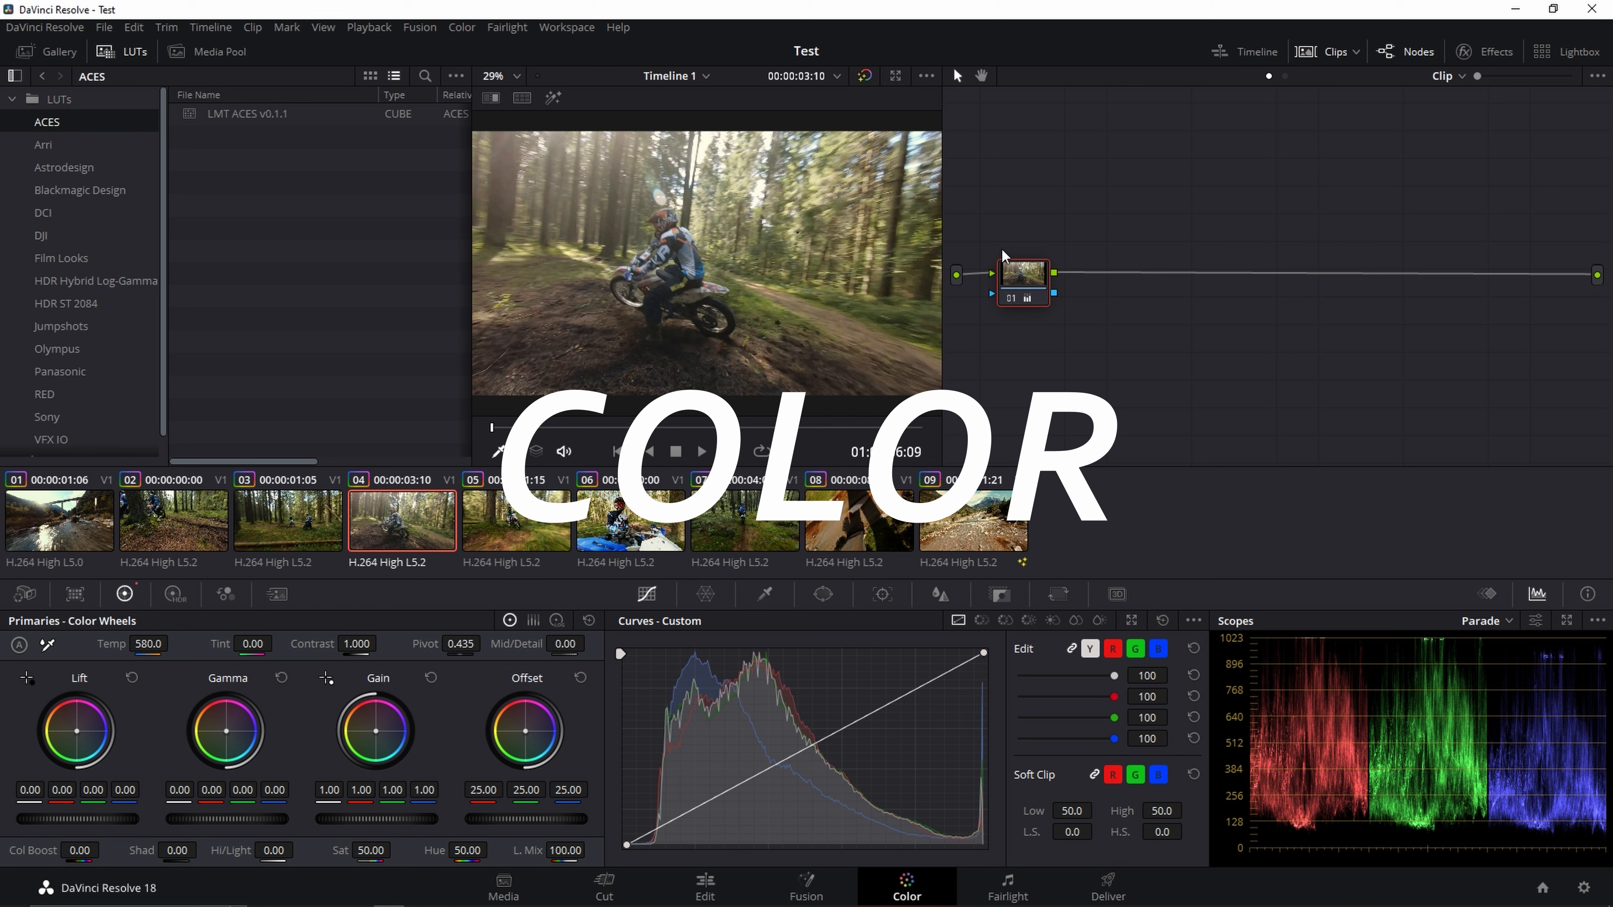
Add five serial color nodes after node 01 of clip 04.
key("alt+s")
key("alt+s")
key("alt+s")
key("alt+s")
key("alt+s")
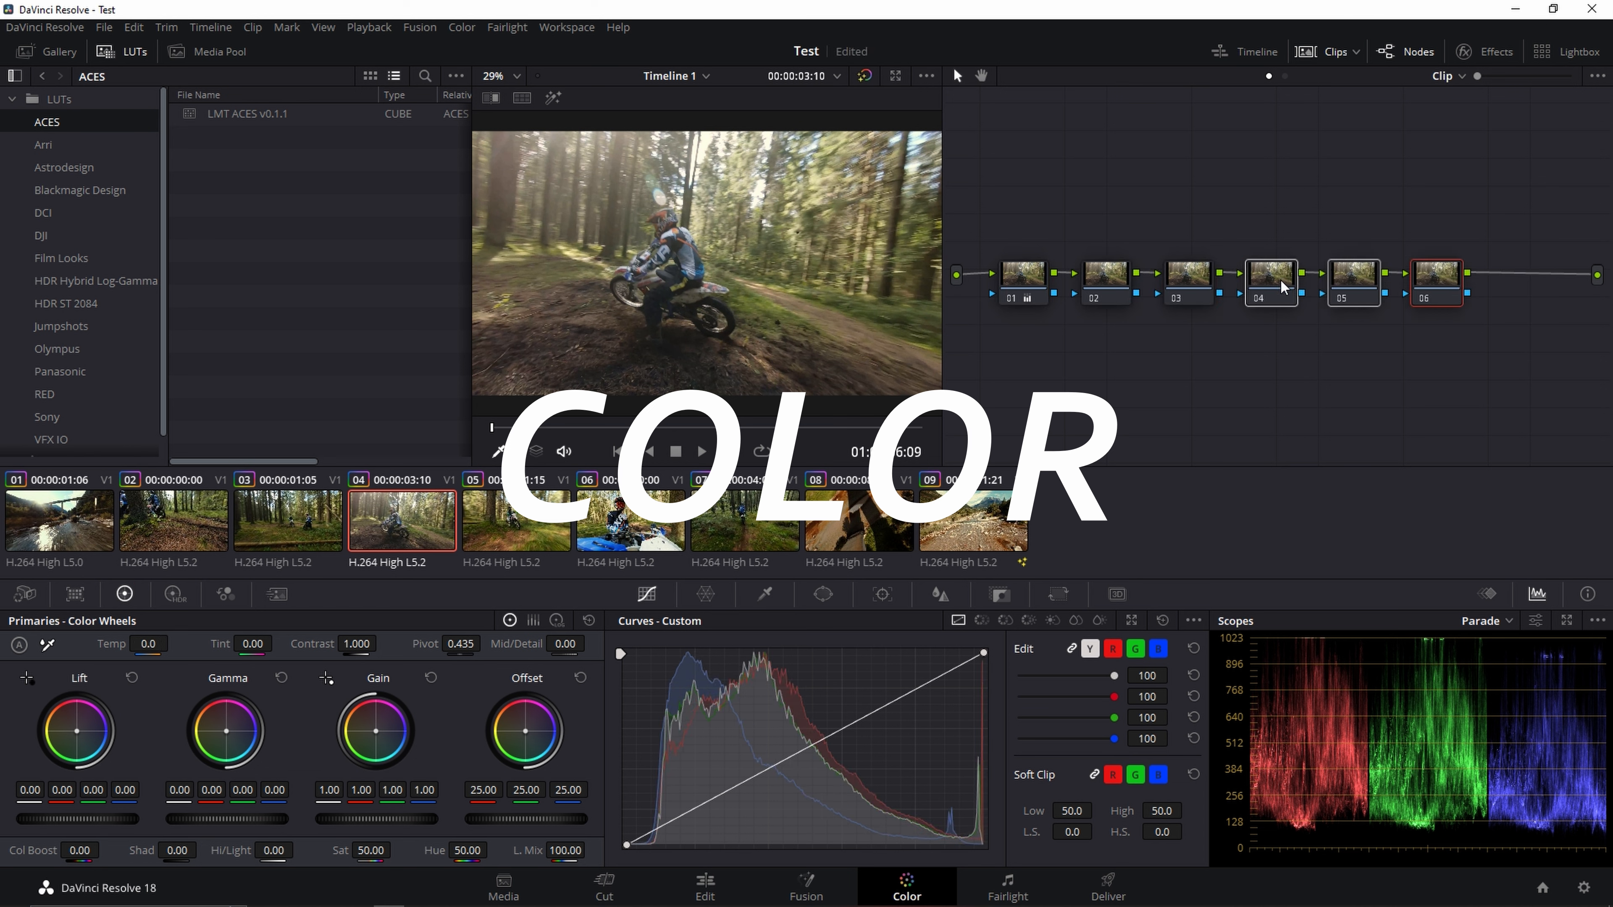
Try stacking the first five nodes vertically in clip 04's node graph and undo the moves.
left_click(1107, 268)
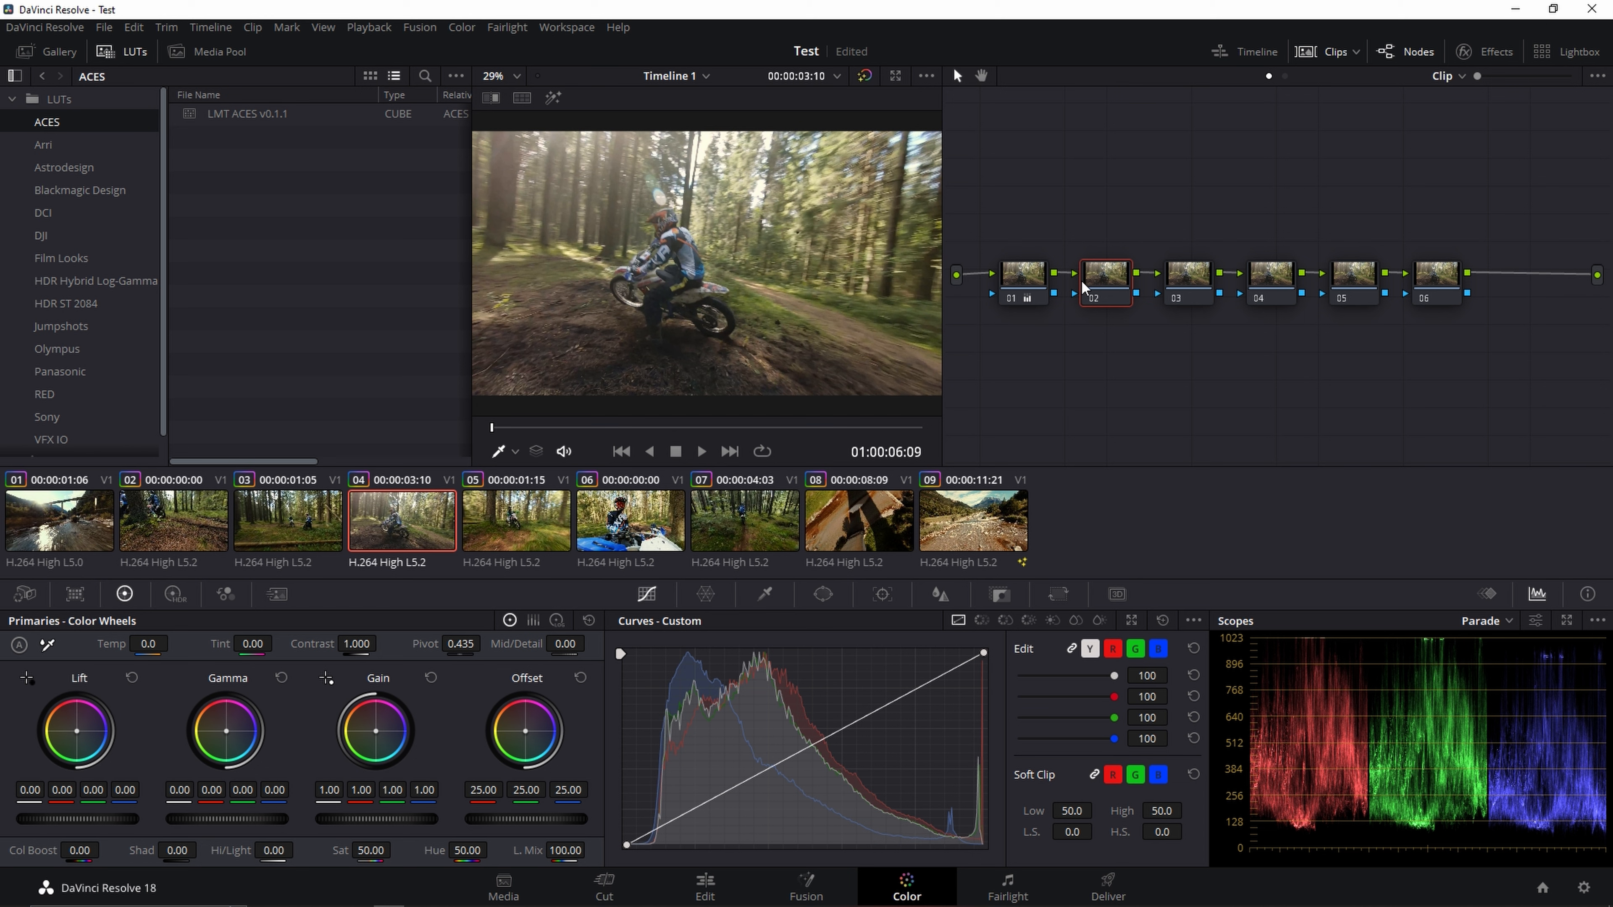
left_click(1180, 272)
left_click_drag(1040, 275, 1130, 341)
left_click_drag(1193, 280, 1105, 218)
left_click_drag(1264, 270, 1072, 130)
left_click_drag(1323, 260, 1062, 87)
key("ctrl+z")
key("ctrl+z")
key("ctrl+z")
key("ctrl+z")
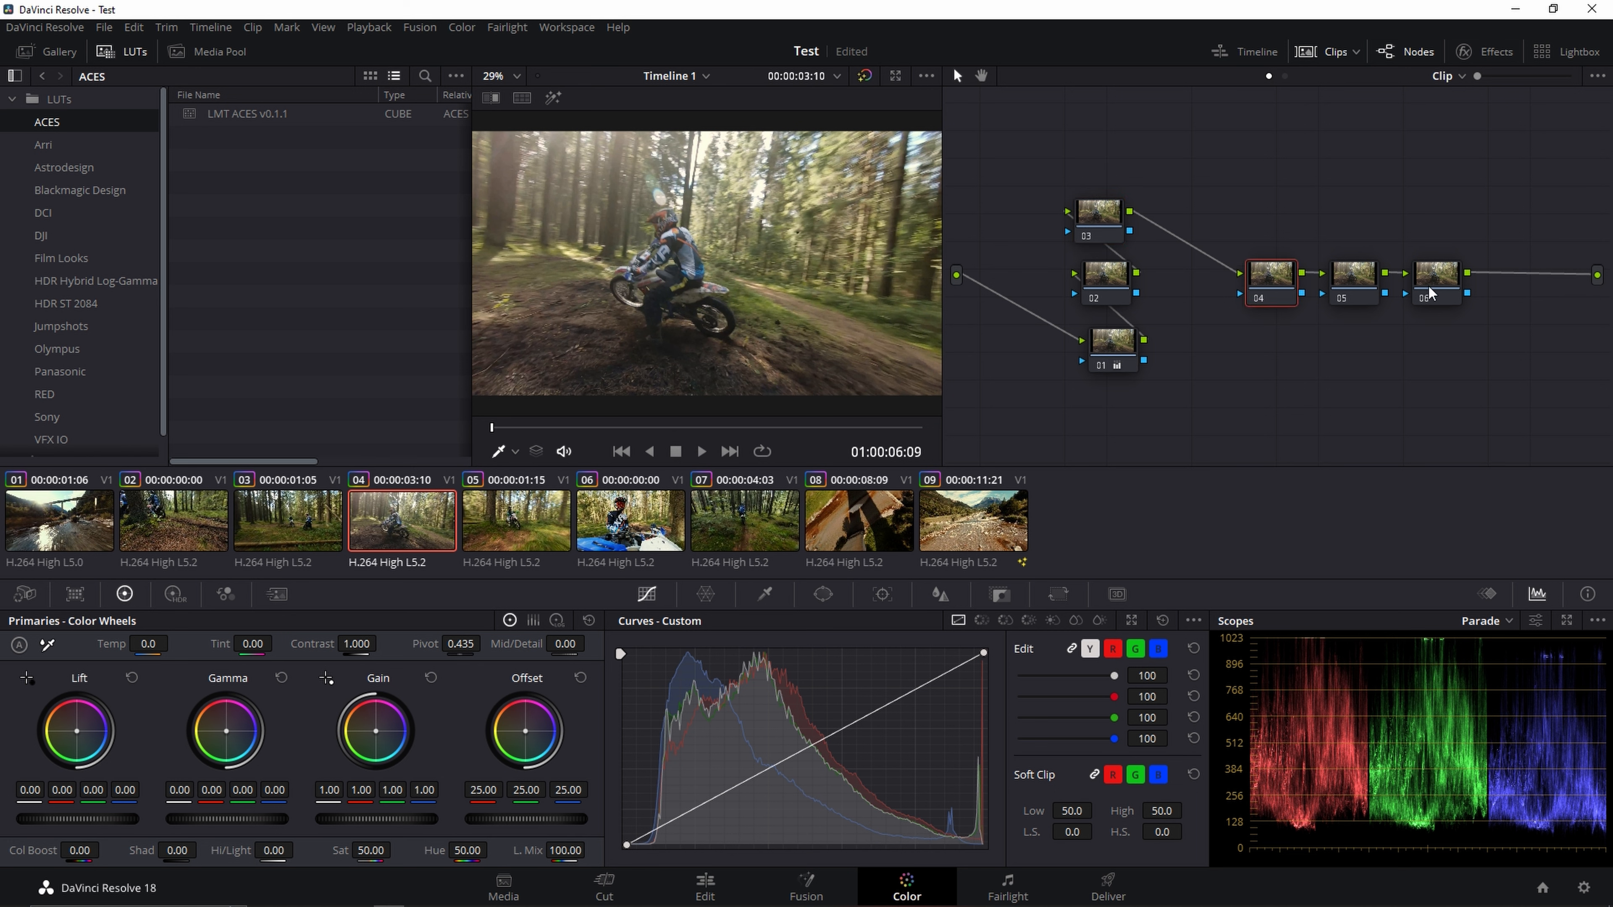
left_click(1158, 289)
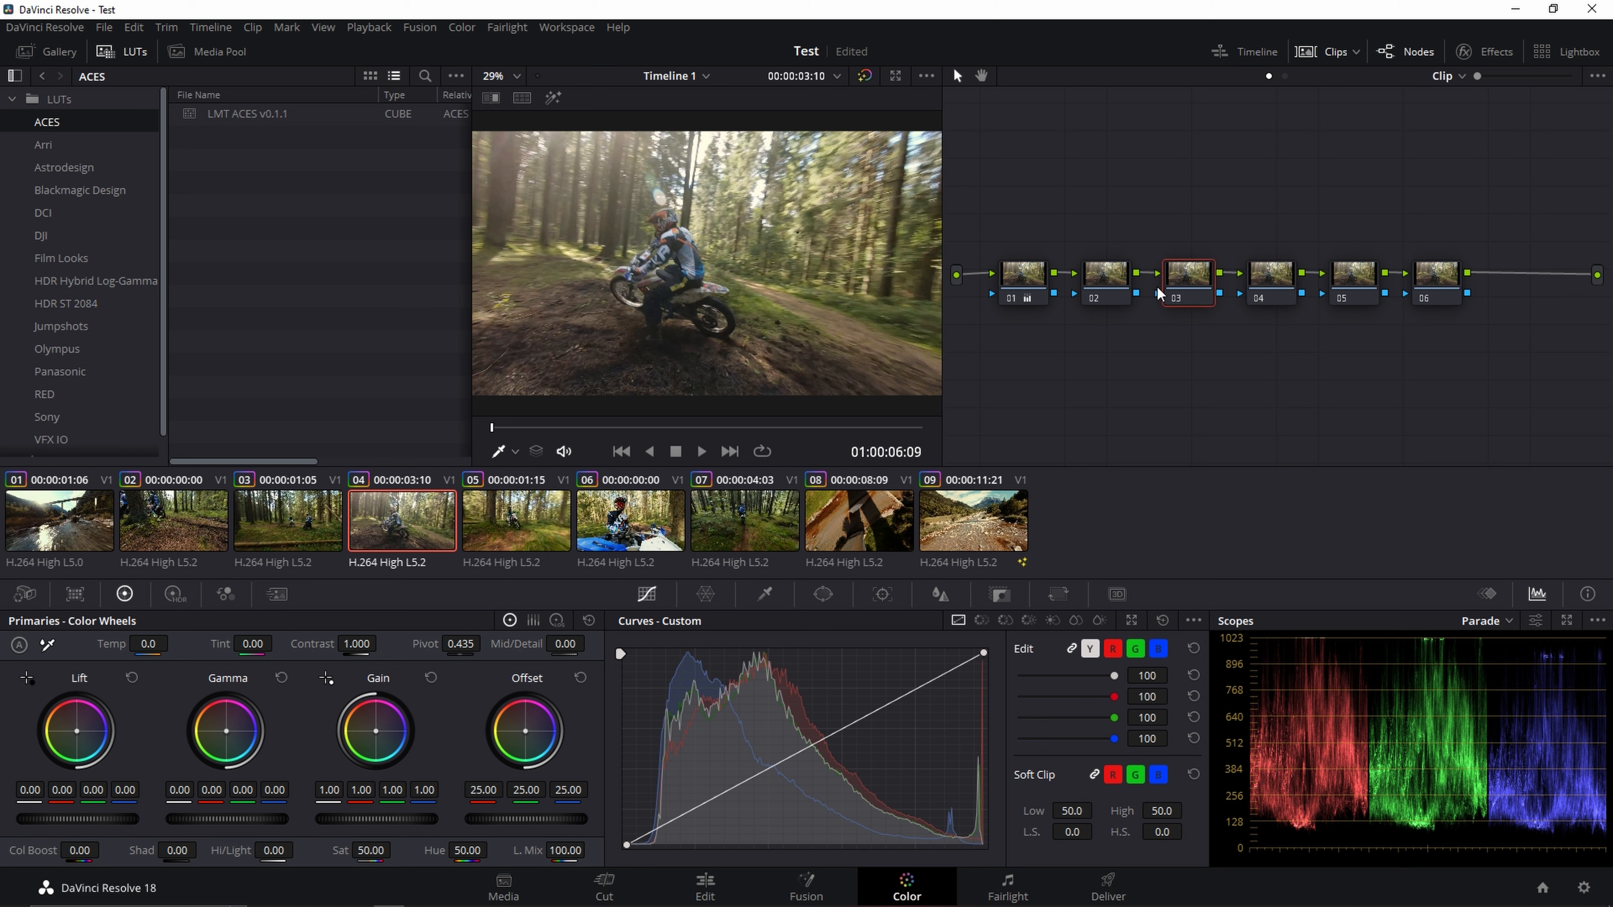
left_click_drag(1402, 387, 1028, 354)
left_click_drag(1372, 421, 1034, 429)
right_click(1019, 291)
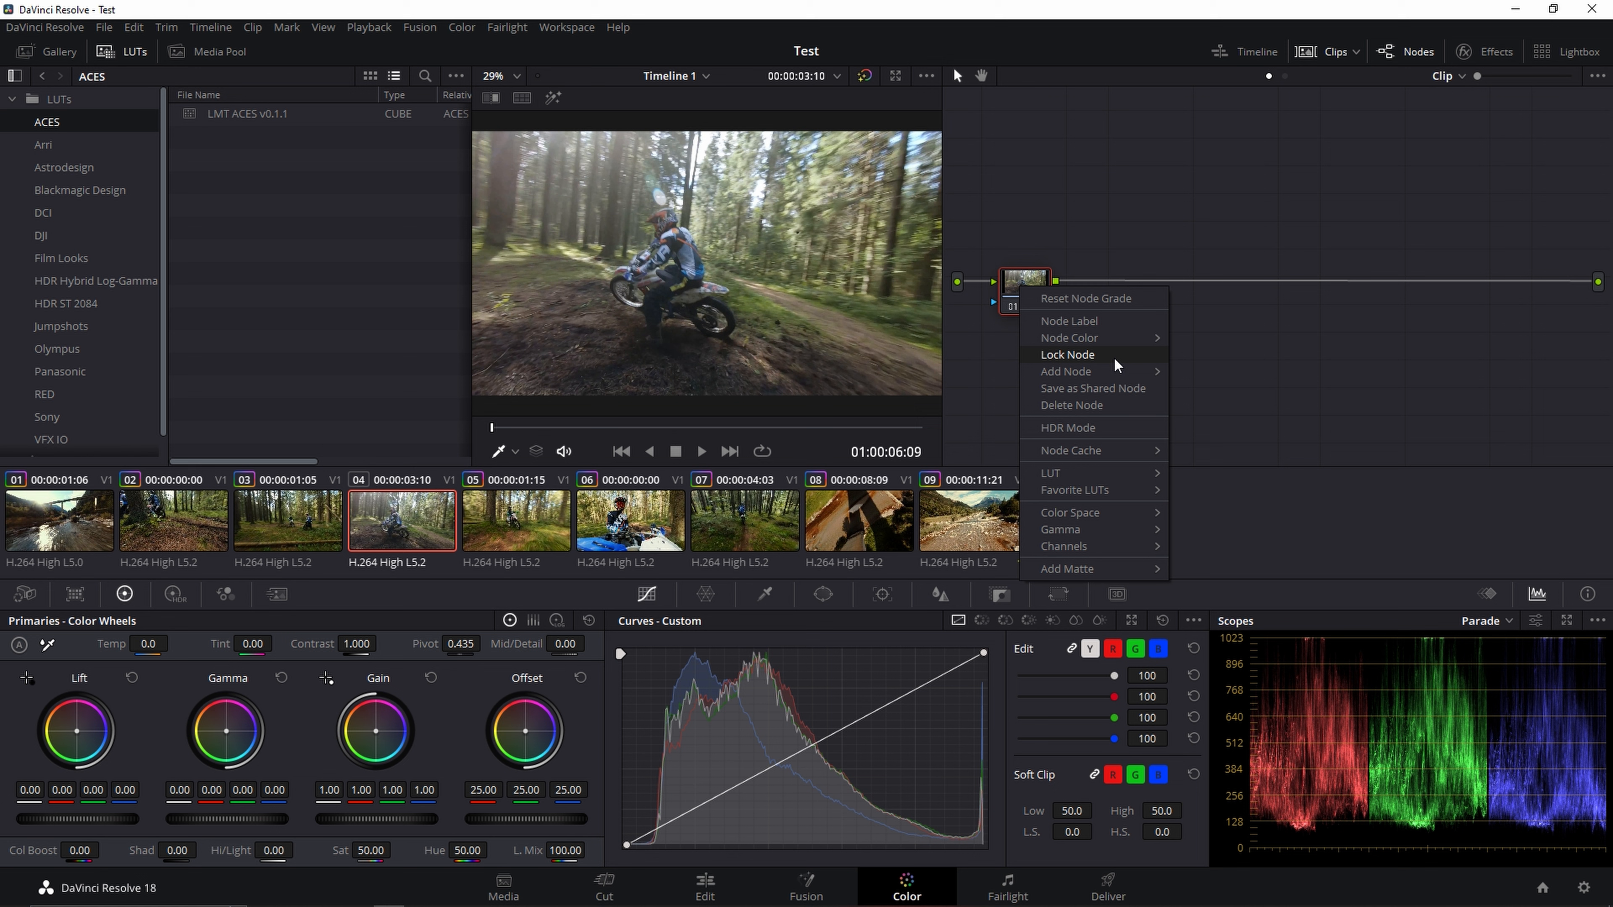
left_click(1122, 243)
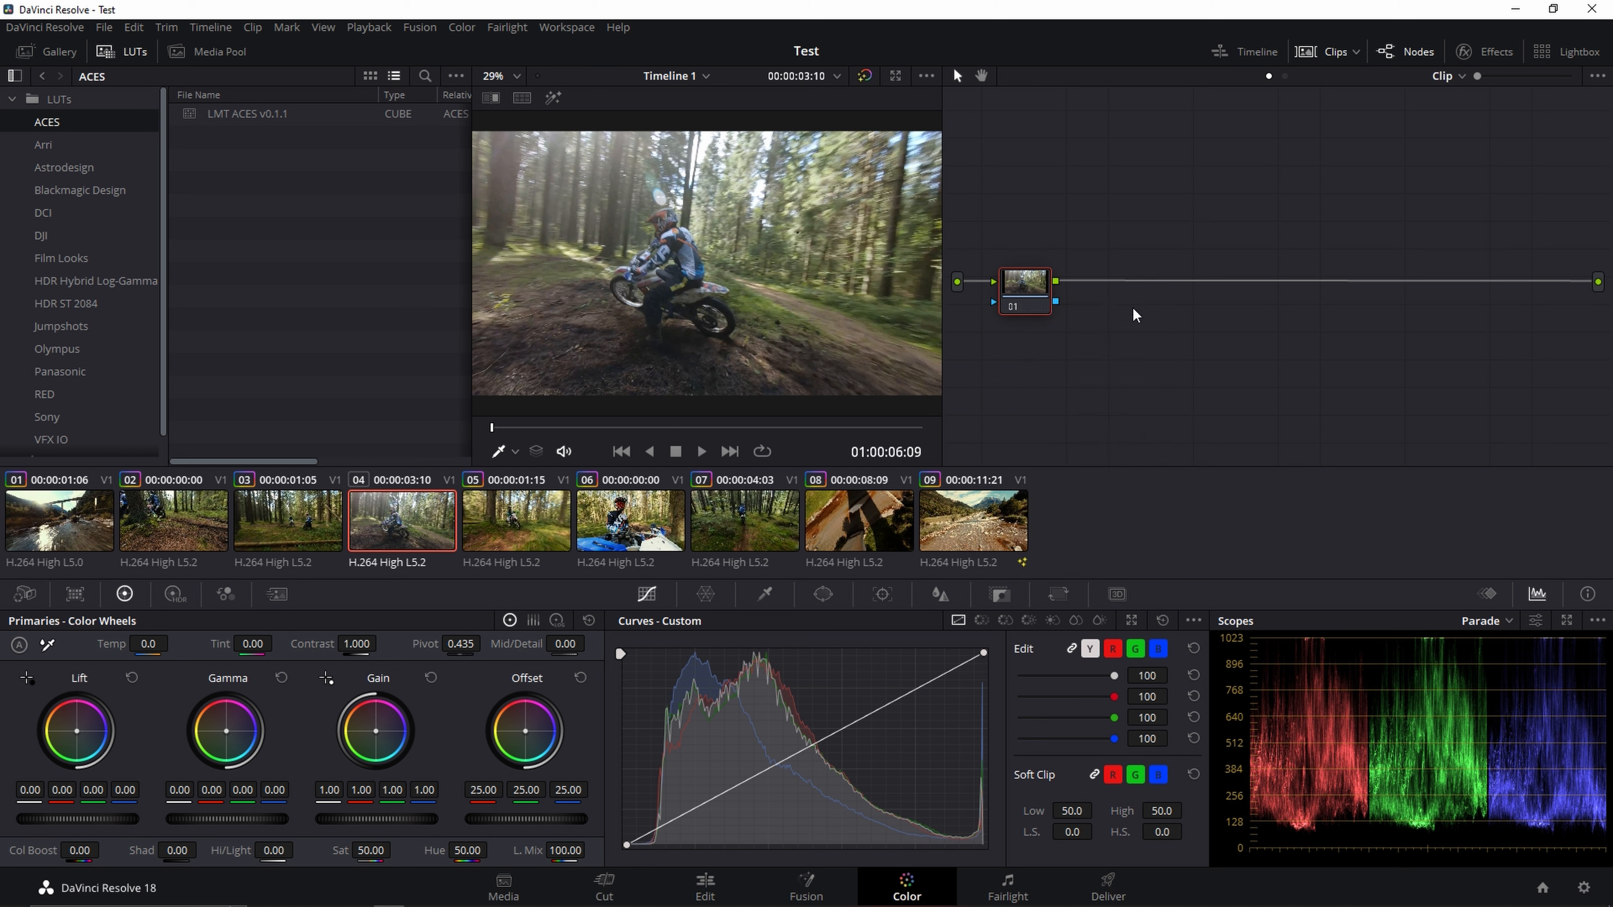
Add three serial nodes after node 01 of clip 04.
right_click(1029, 284)
mouse_move(1137, 368)
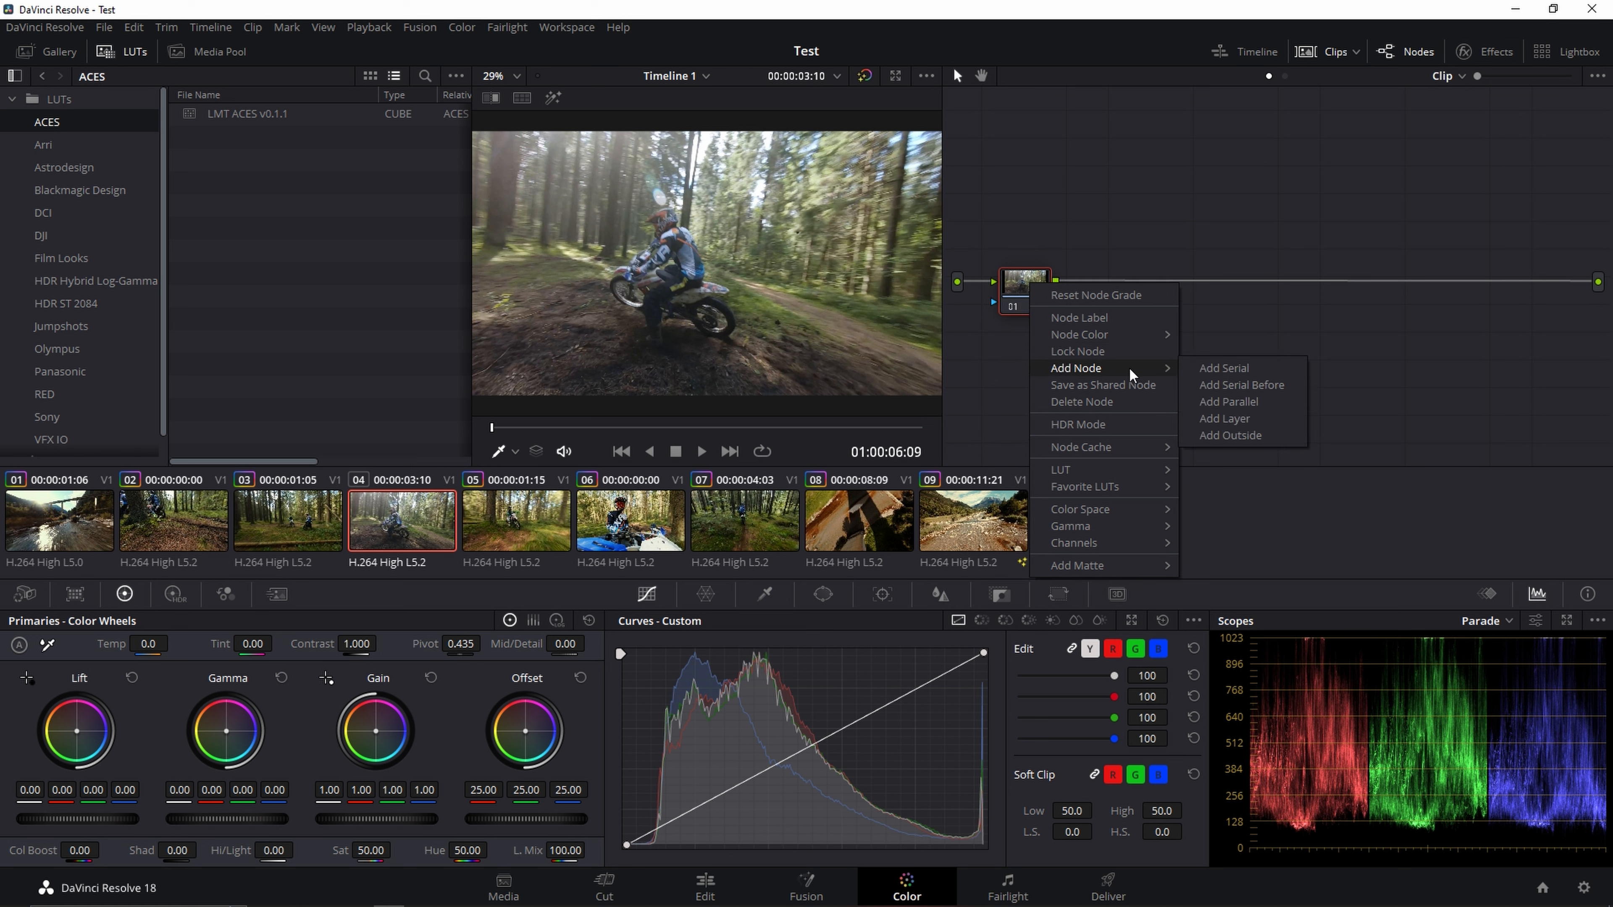
left_click(1226, 375)
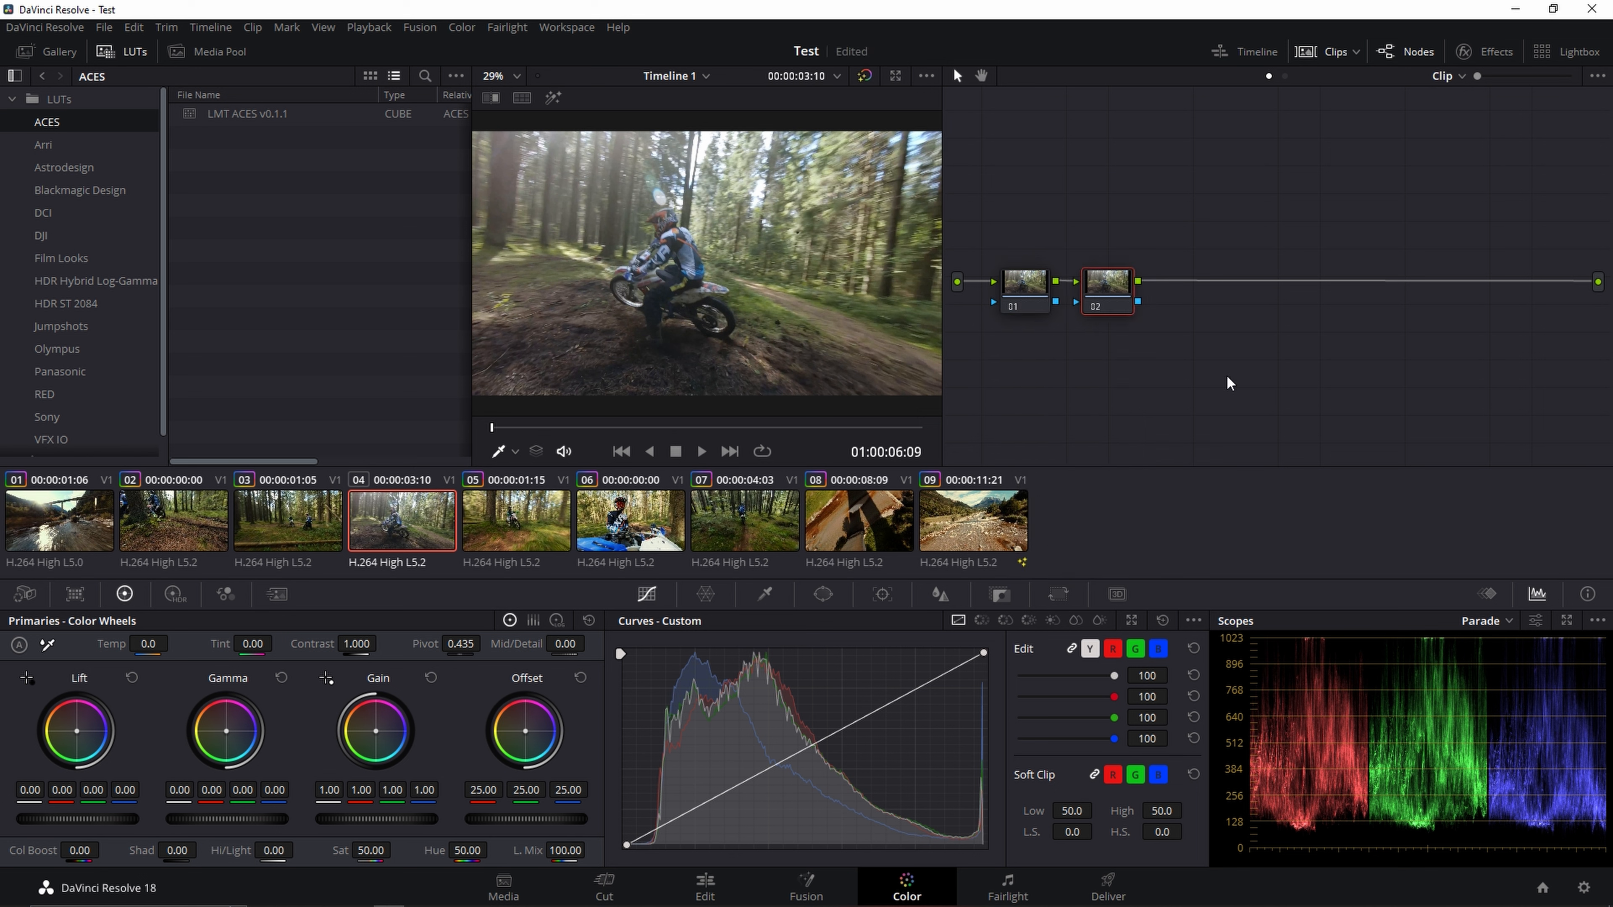
key("alt+s")
key("alt+s")
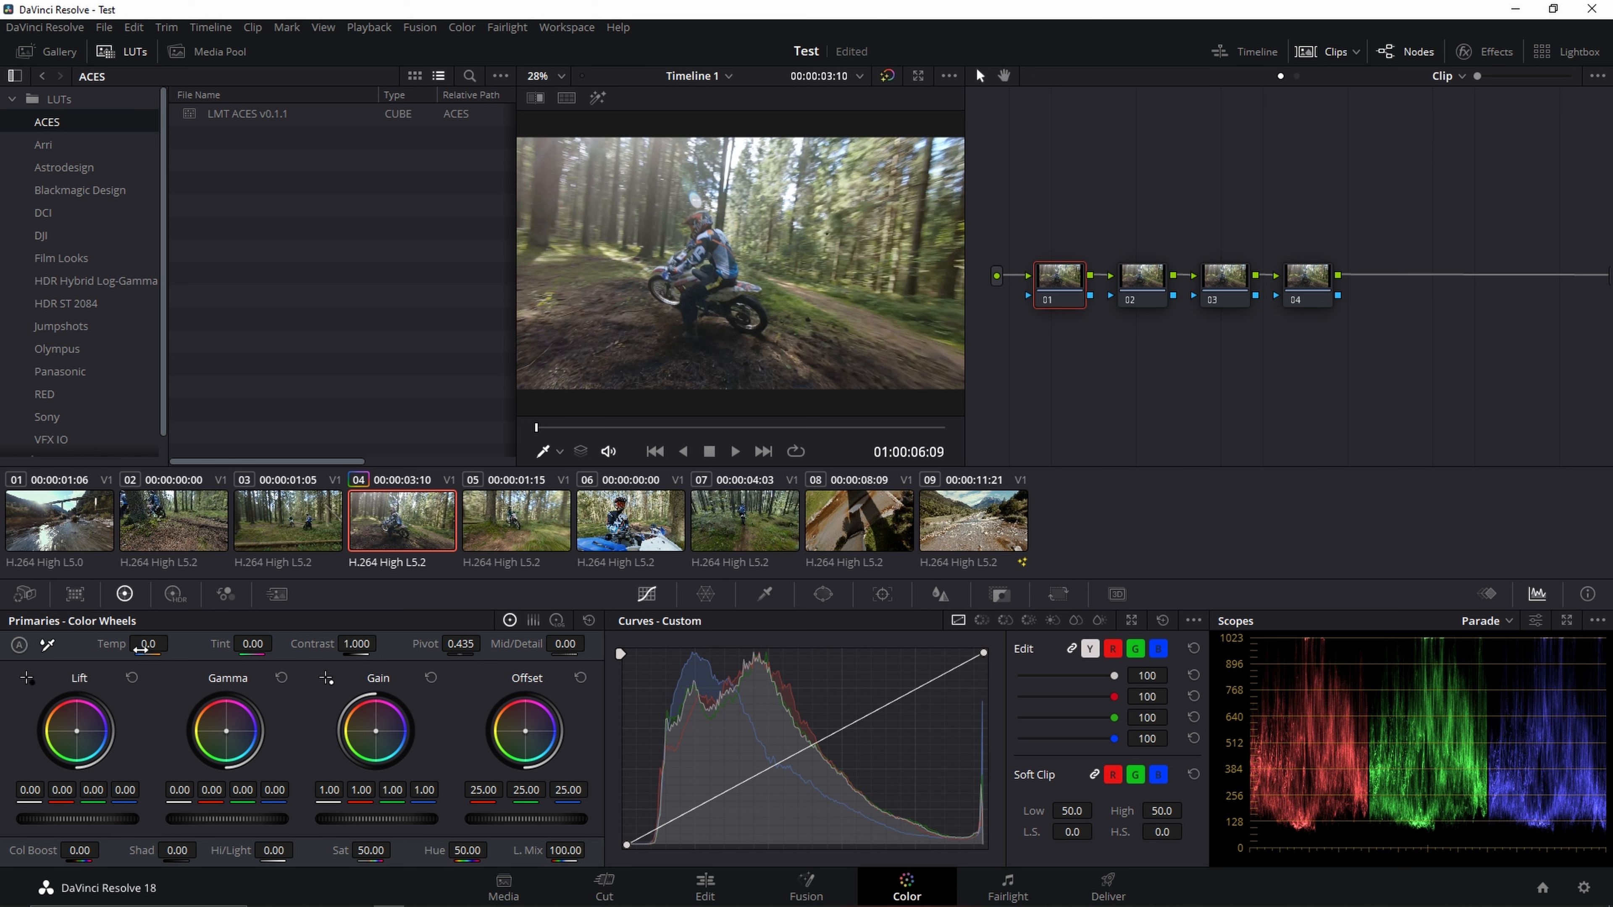
Warm the image by raising the color temperature on node 01 and label the node WB.
left_click_drag(141, 646, 173, 643)
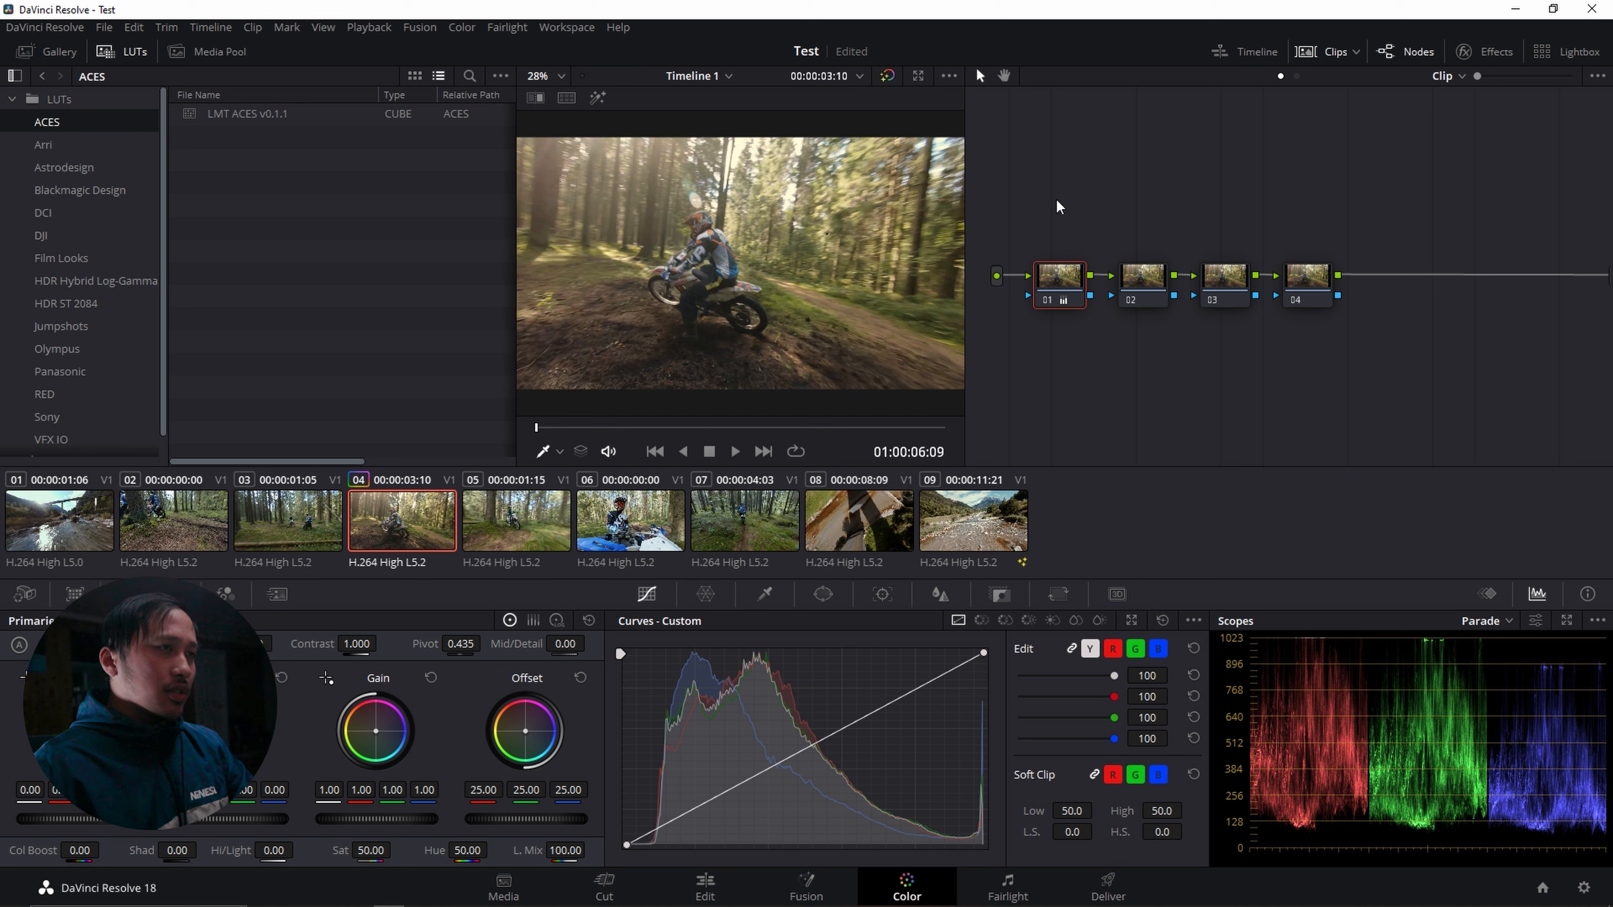
double_click(1056, 280)
type("WB")
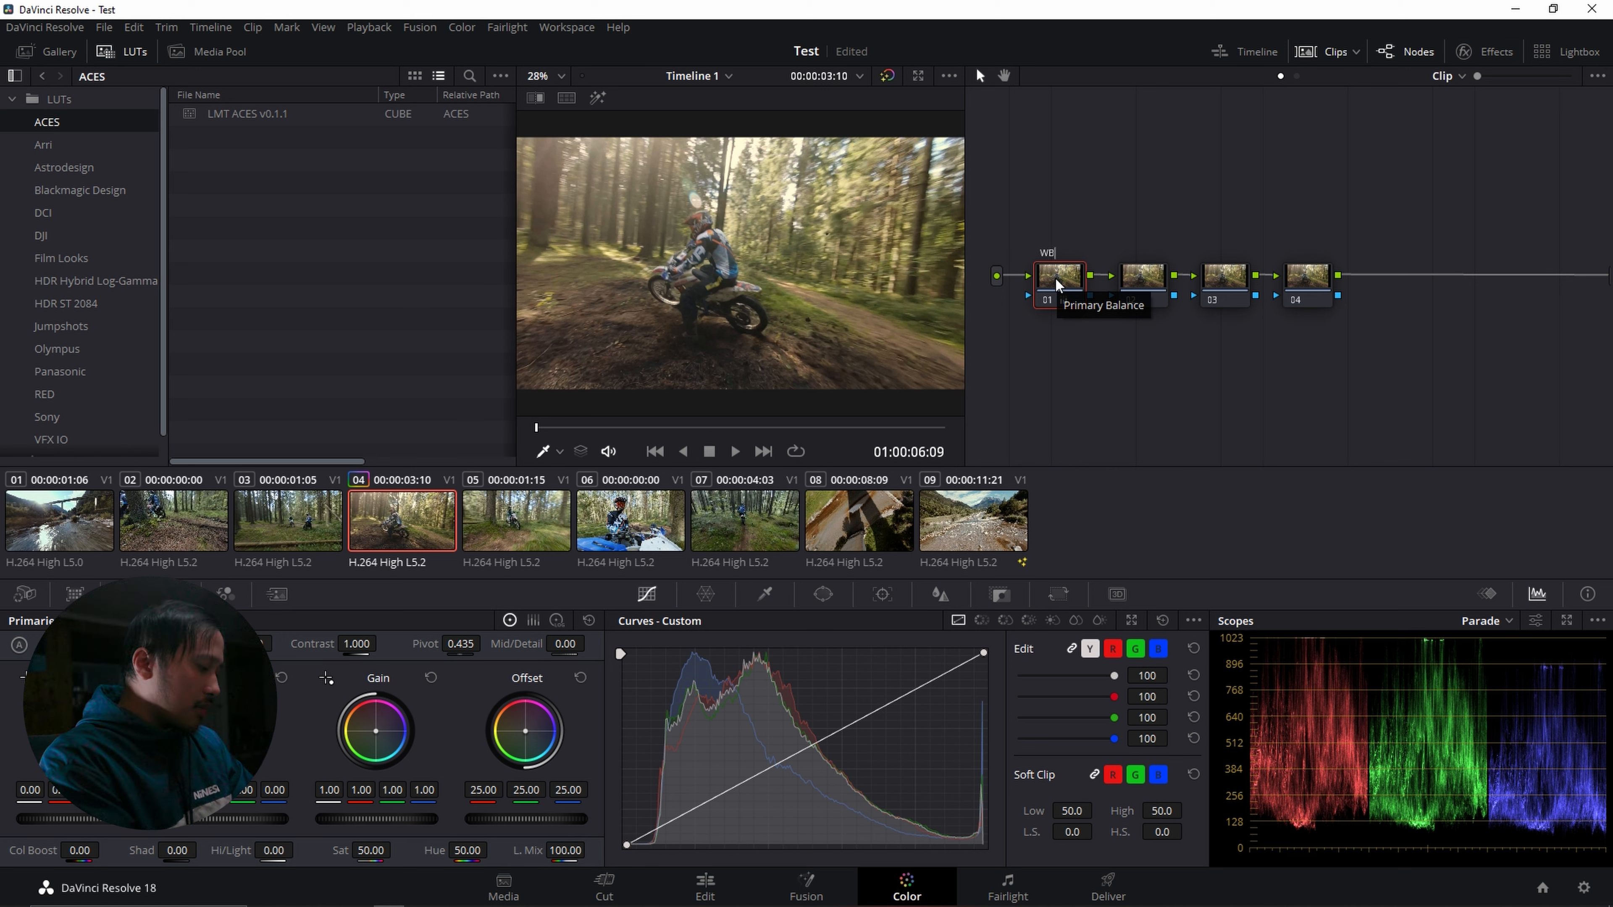
Adjust contrast on node 02 with highlight and shadow curve points, labelling it CONT, and adjust saturation on node 03, labelling it SAT.
left_click(1139, 271)
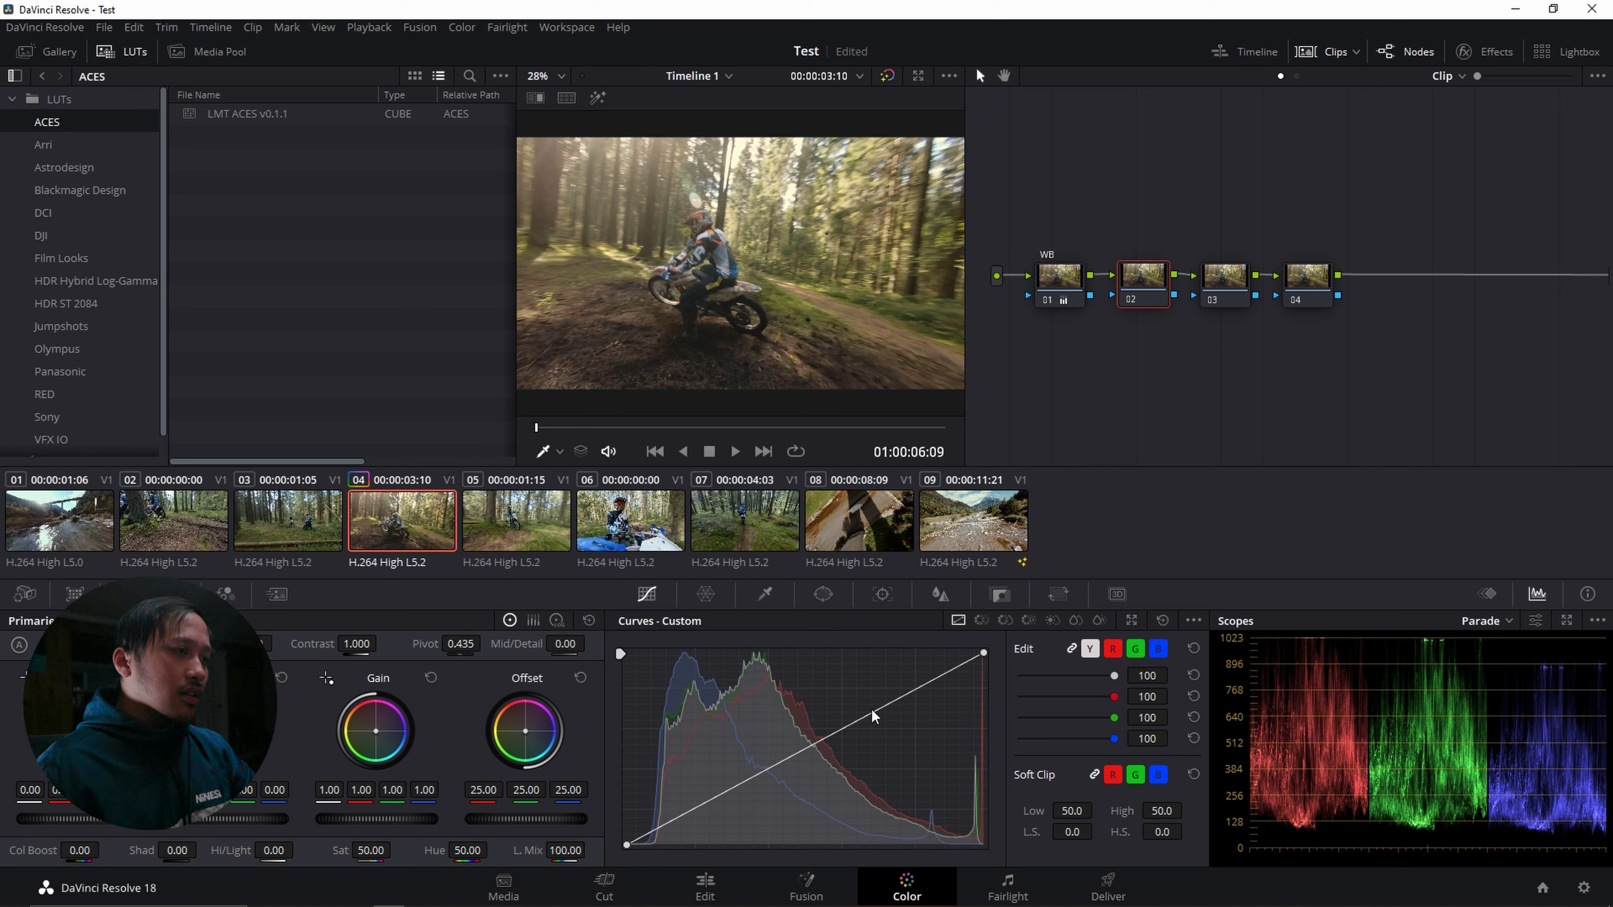
left_click_drag(882, 709, 865, 707)
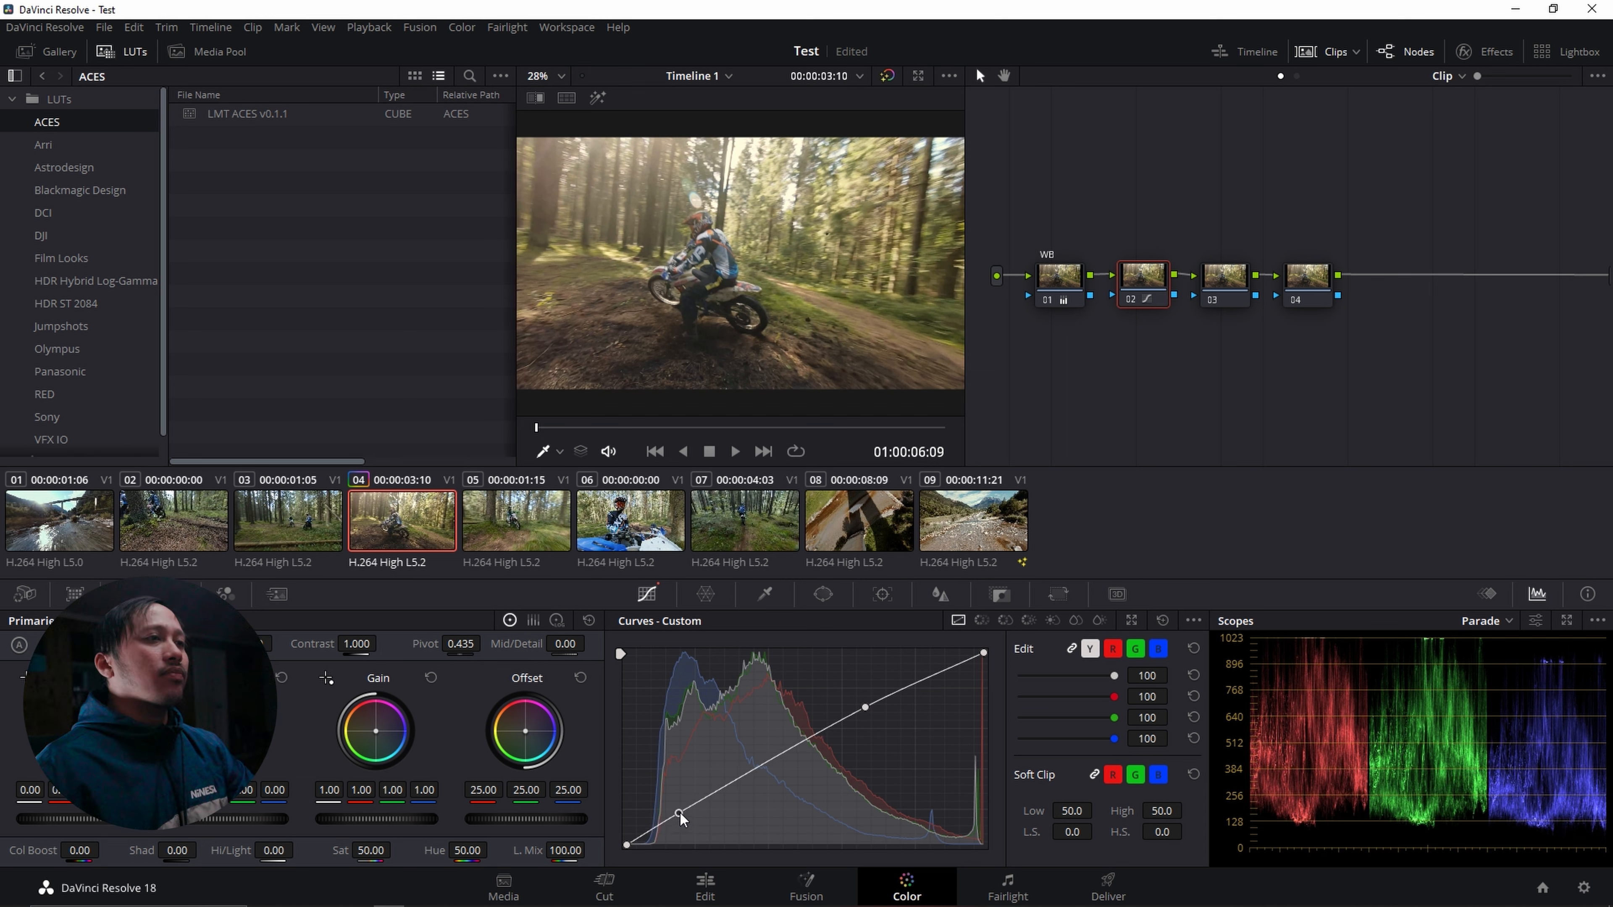
left_click_drag(694, 806, 695, 811)
left_click(1238, 278)
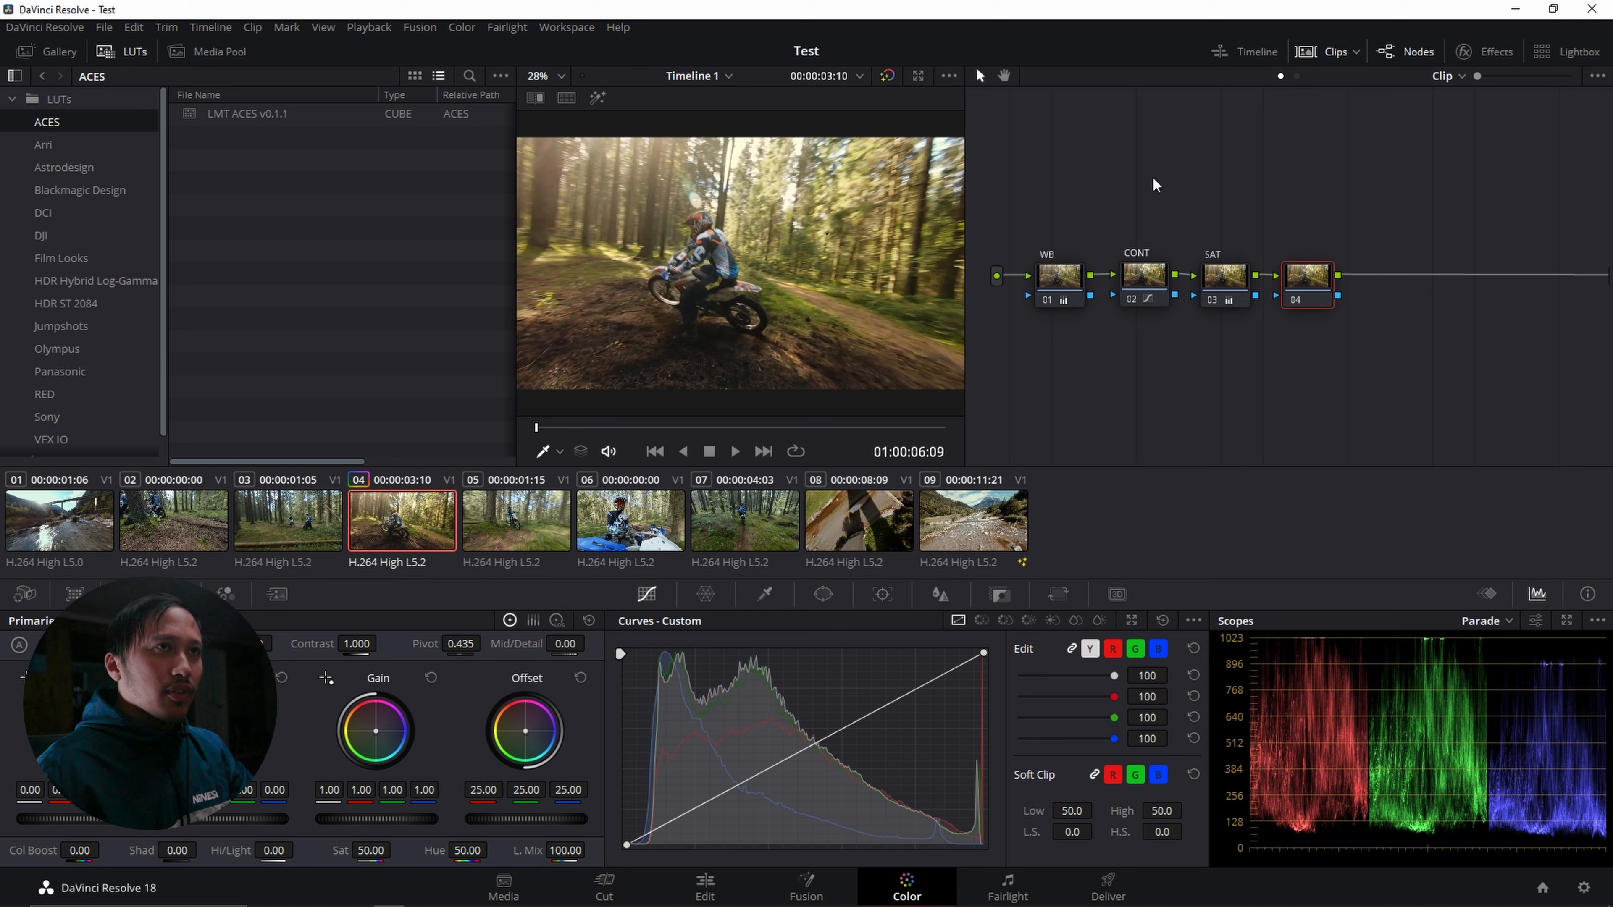
Search the effects library for Glow and apply the Resolve FX Glow effect to node 04.
left_click_drag(1371, 224, 1354, 231)
left_click(1486, 52)
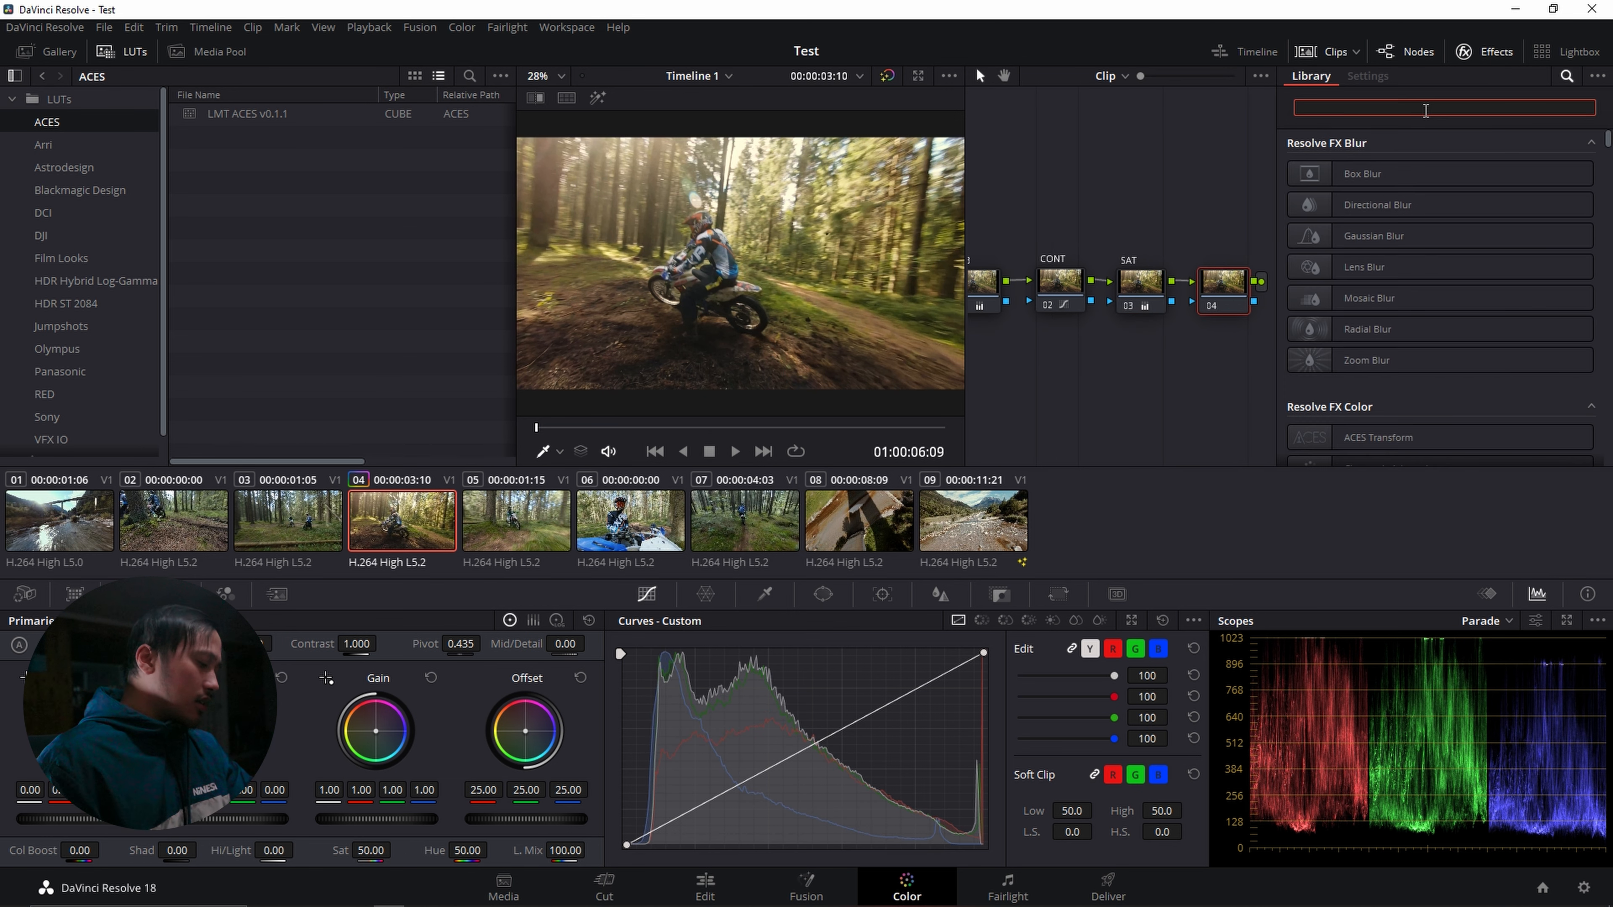
type("GLOW")
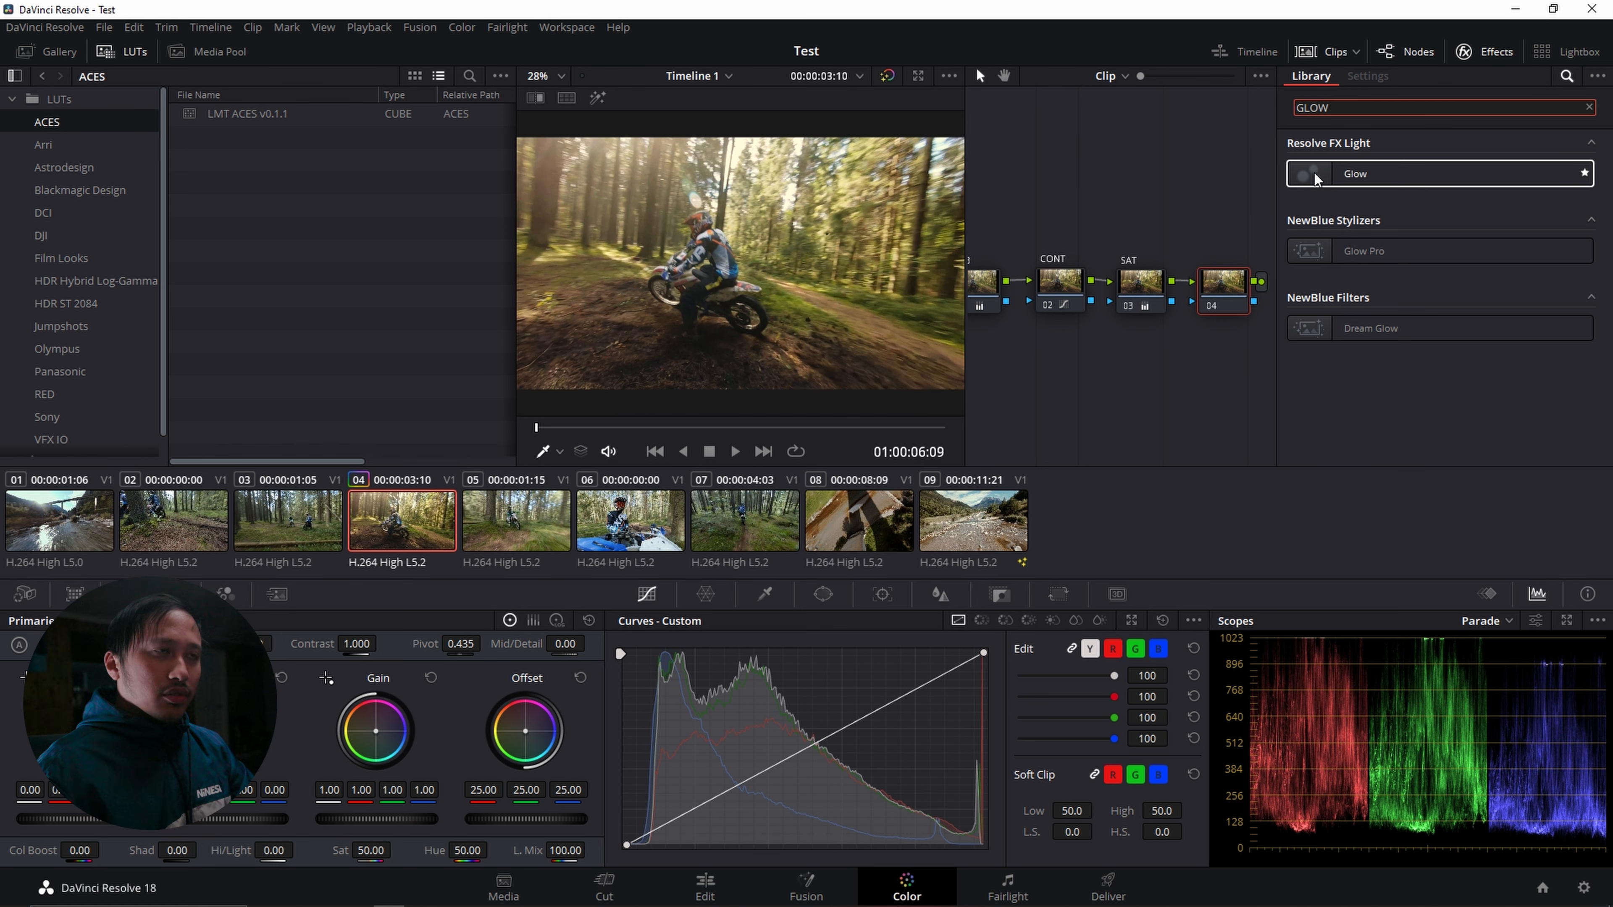
left_click_drag(1313, 178, 1226, 287)
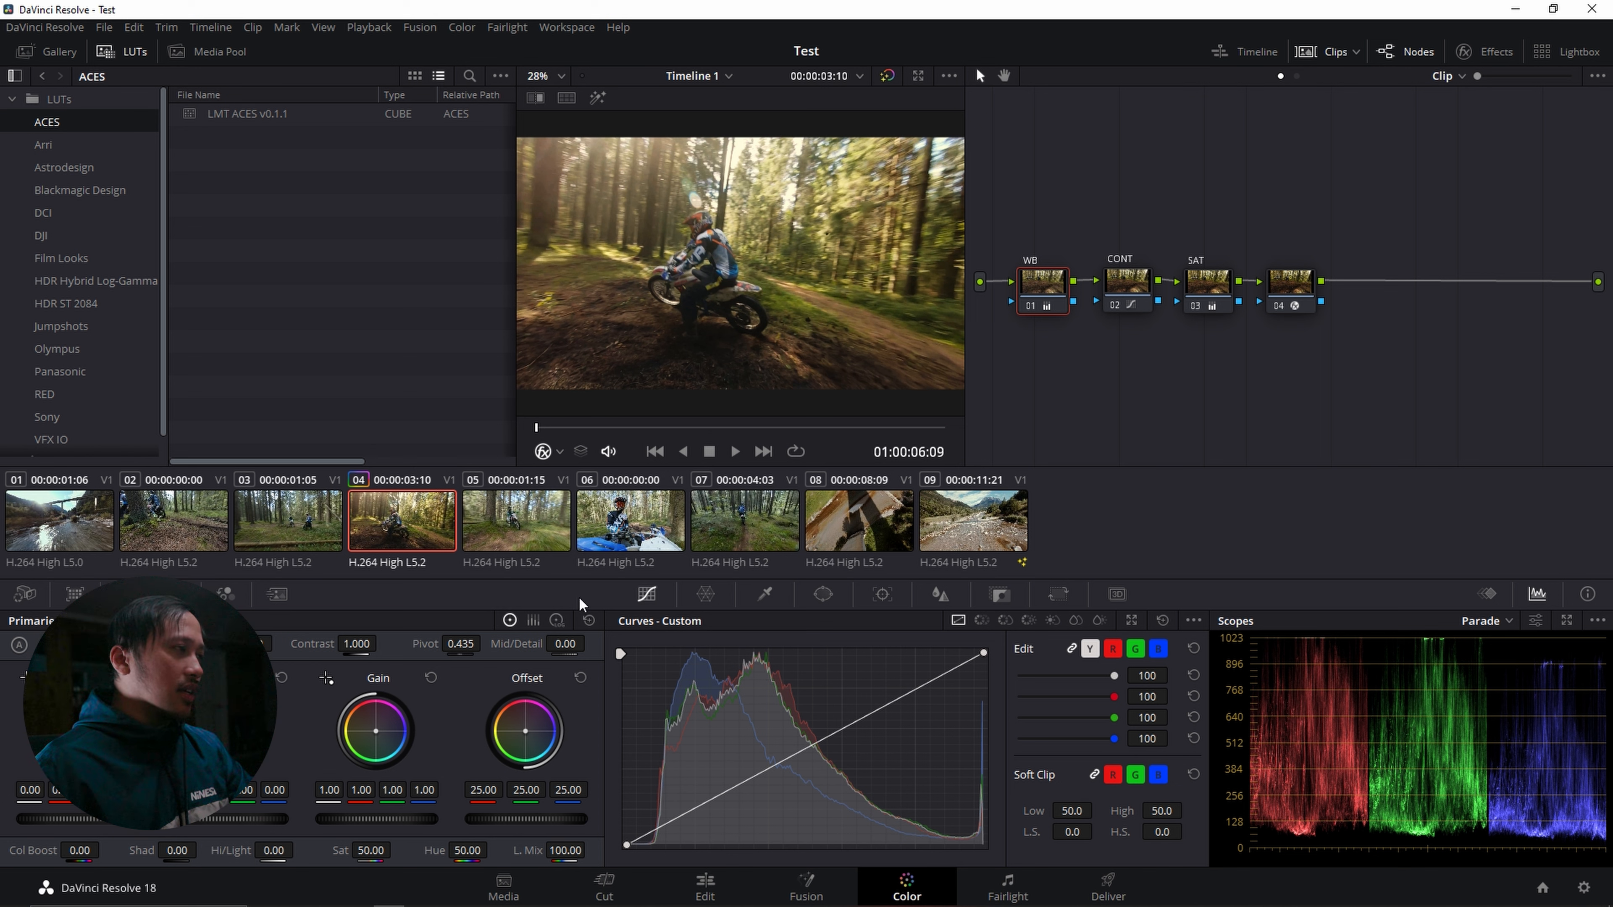
Apply clip 04's grade to all nine clips, replacing their existing grades, and select clip 05 to review it.
key("Home")
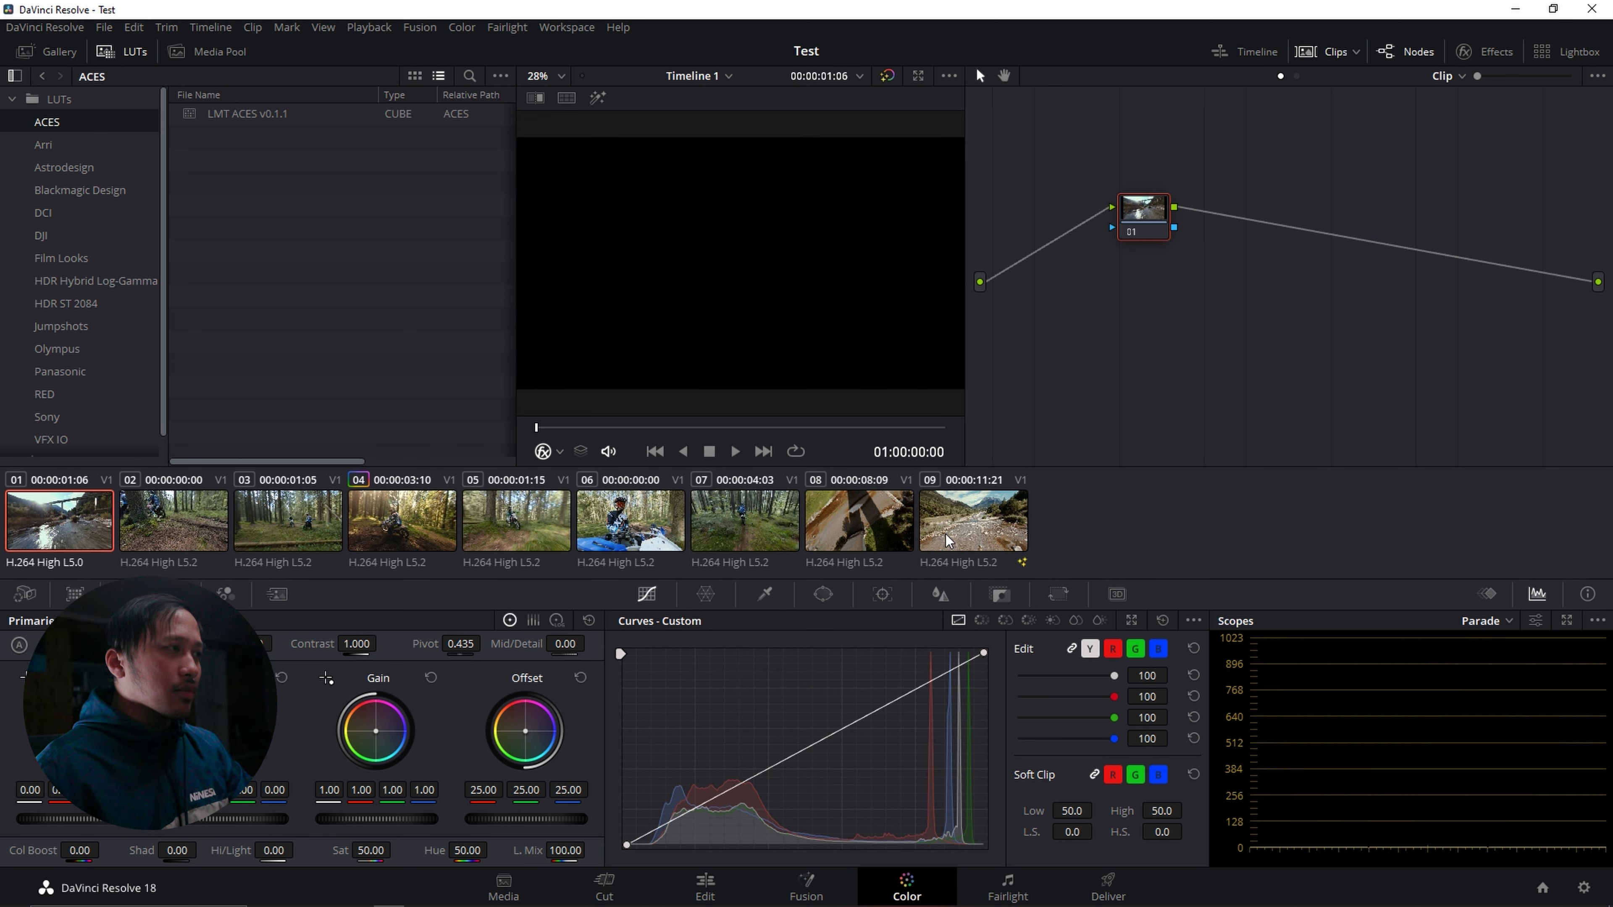
middle_click(404, 513)
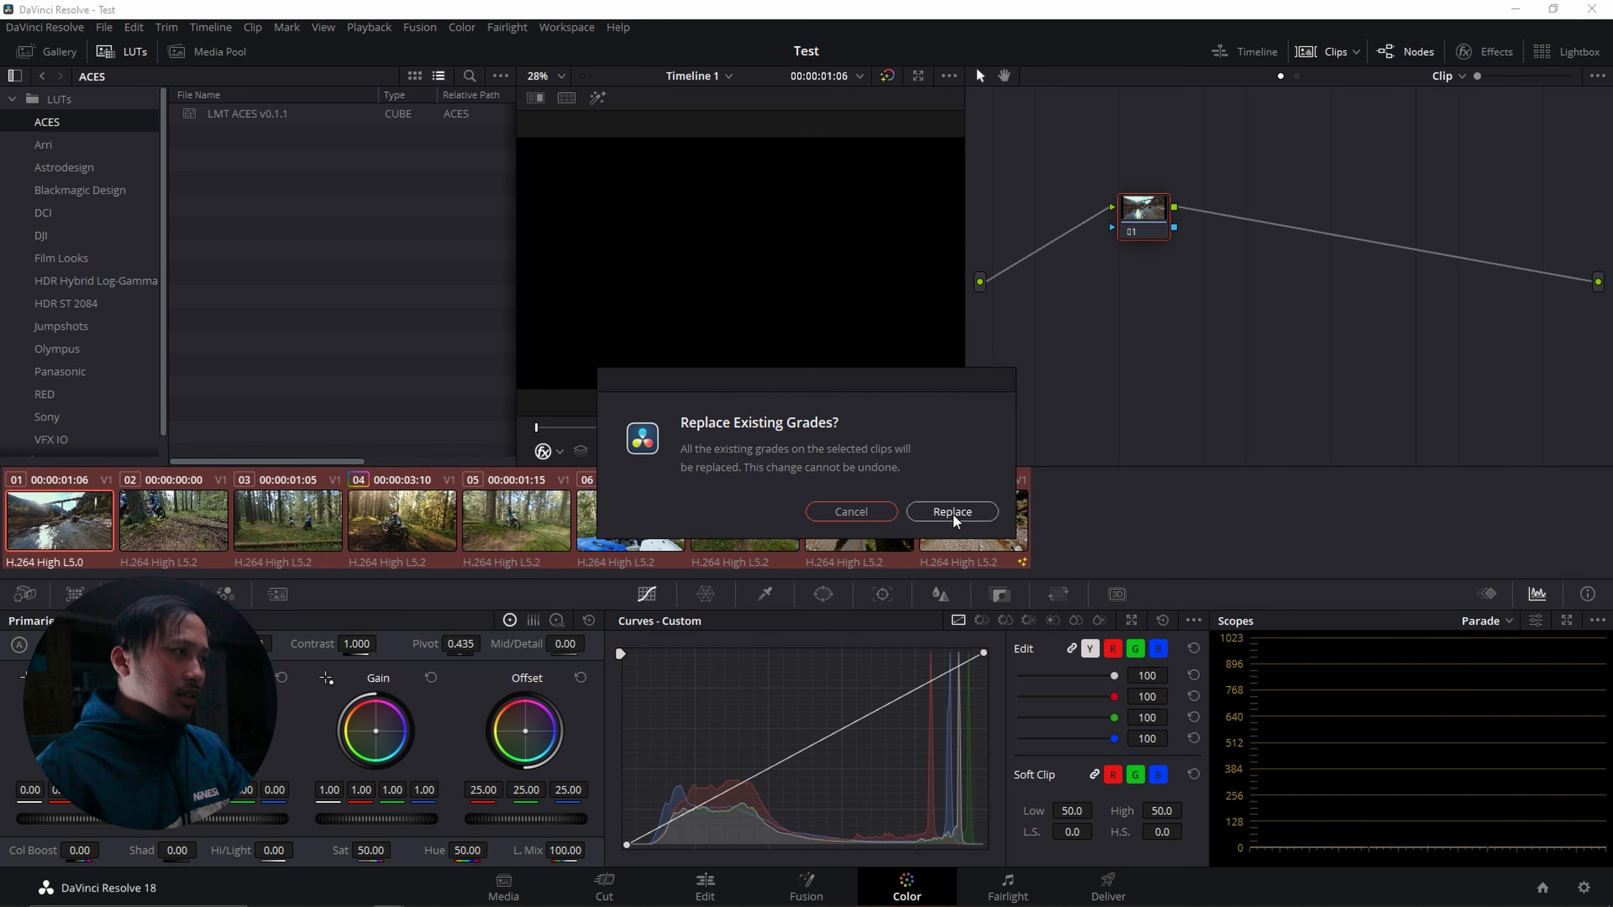
left_click(951, 516)
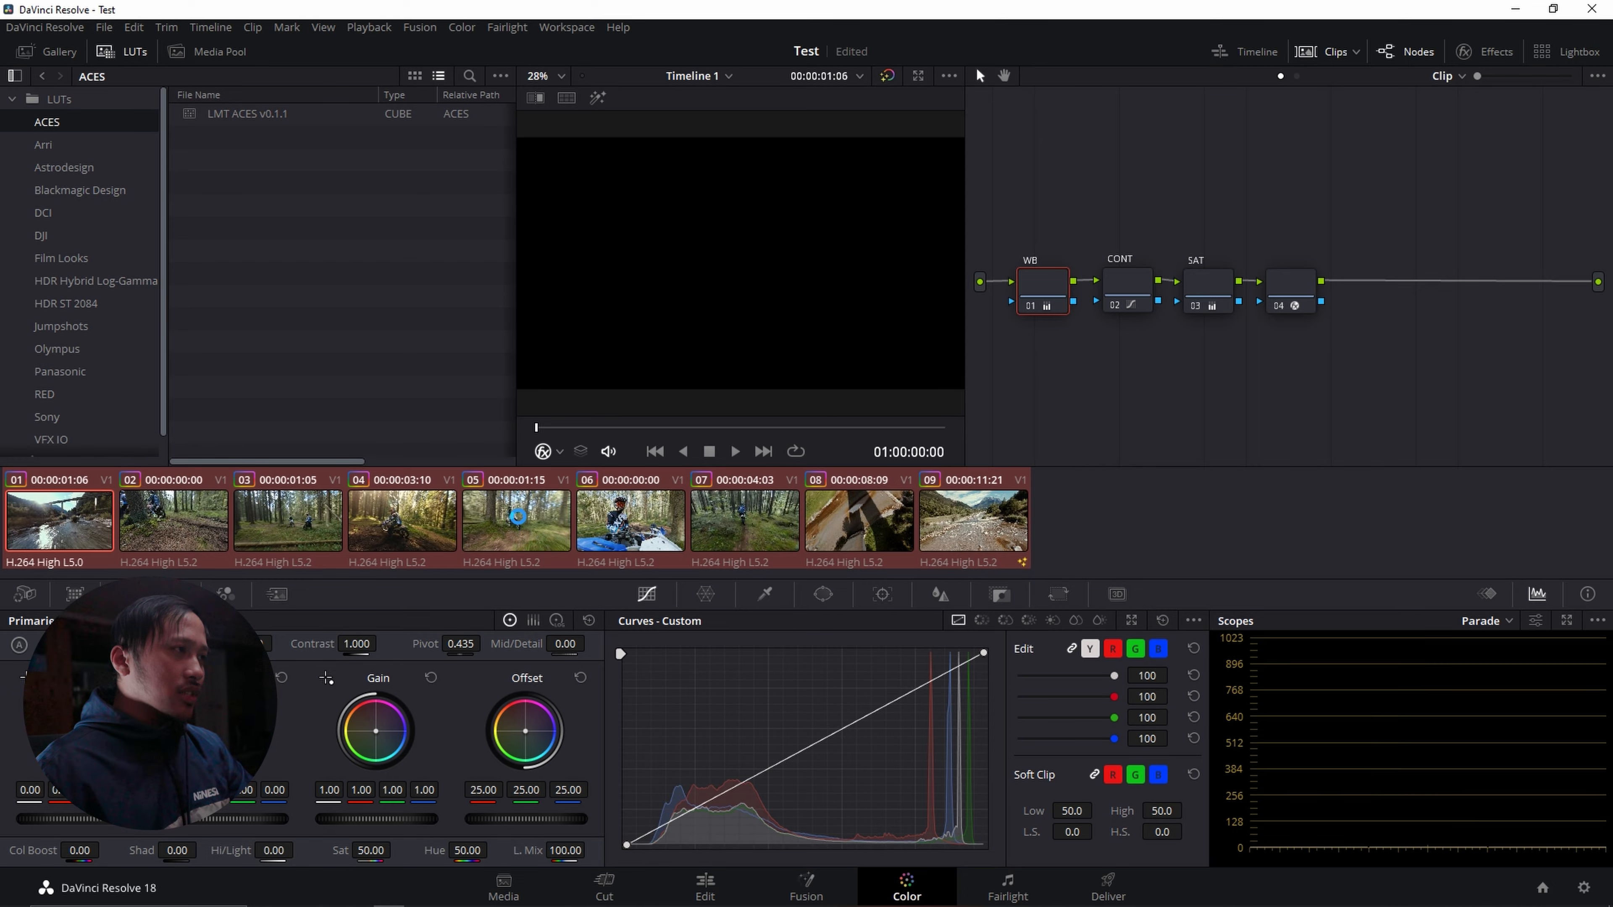
left_click(521, 522)
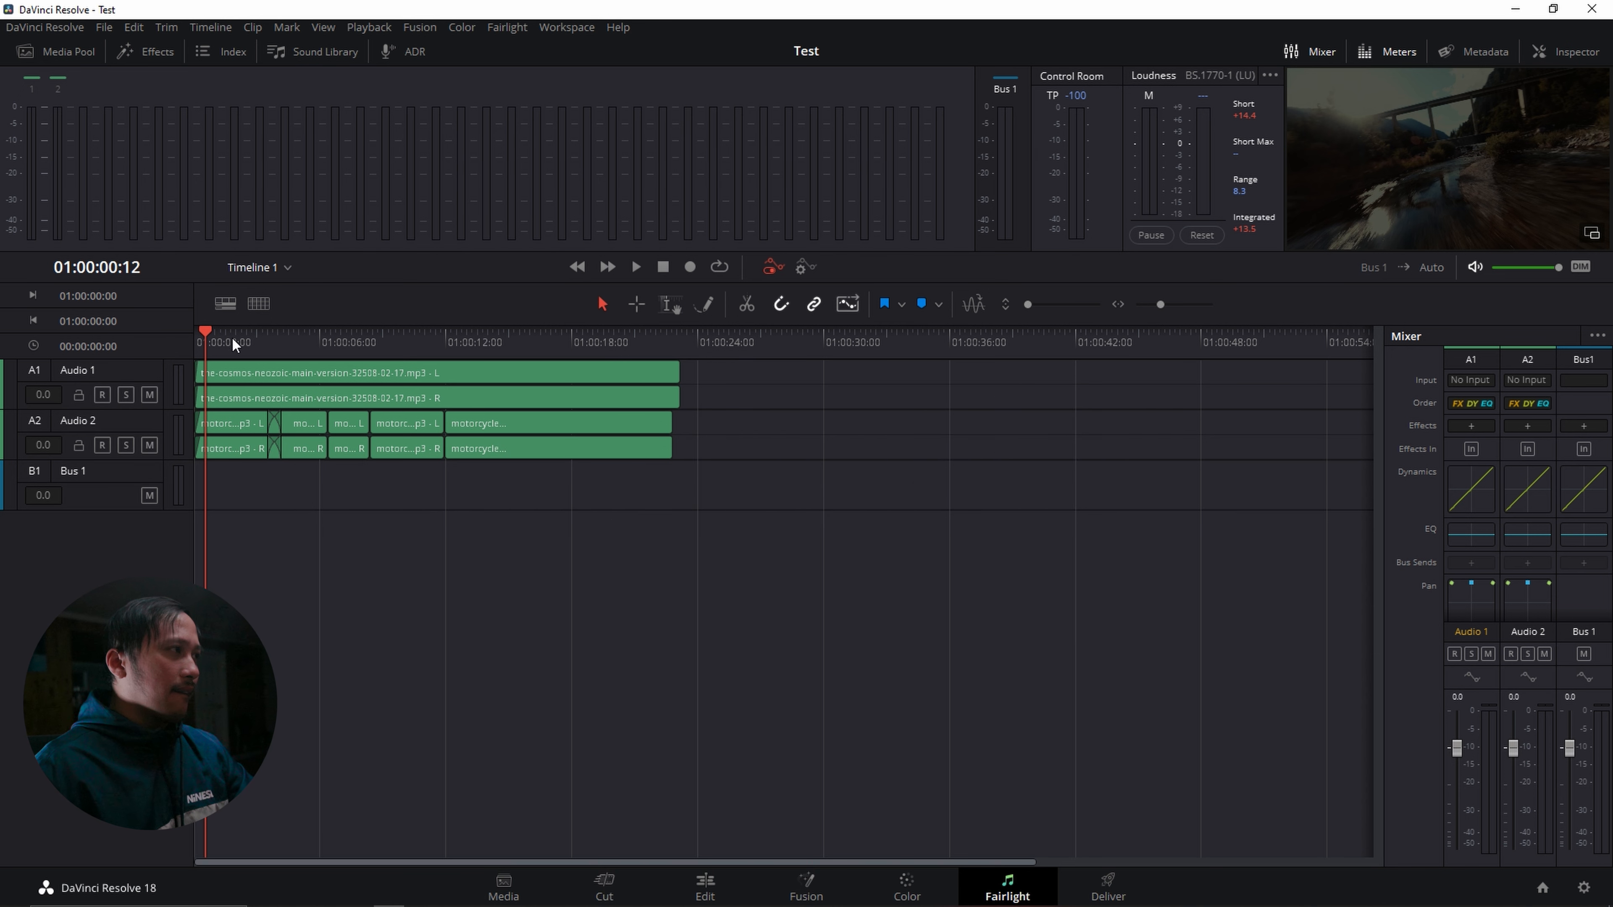
Play the timeline's opening audio in Fairlight and lower Audio 1 to -1.4, Audio 2 to -2.4 and Bus 1 to -1.4.
key("Home")
key("space")
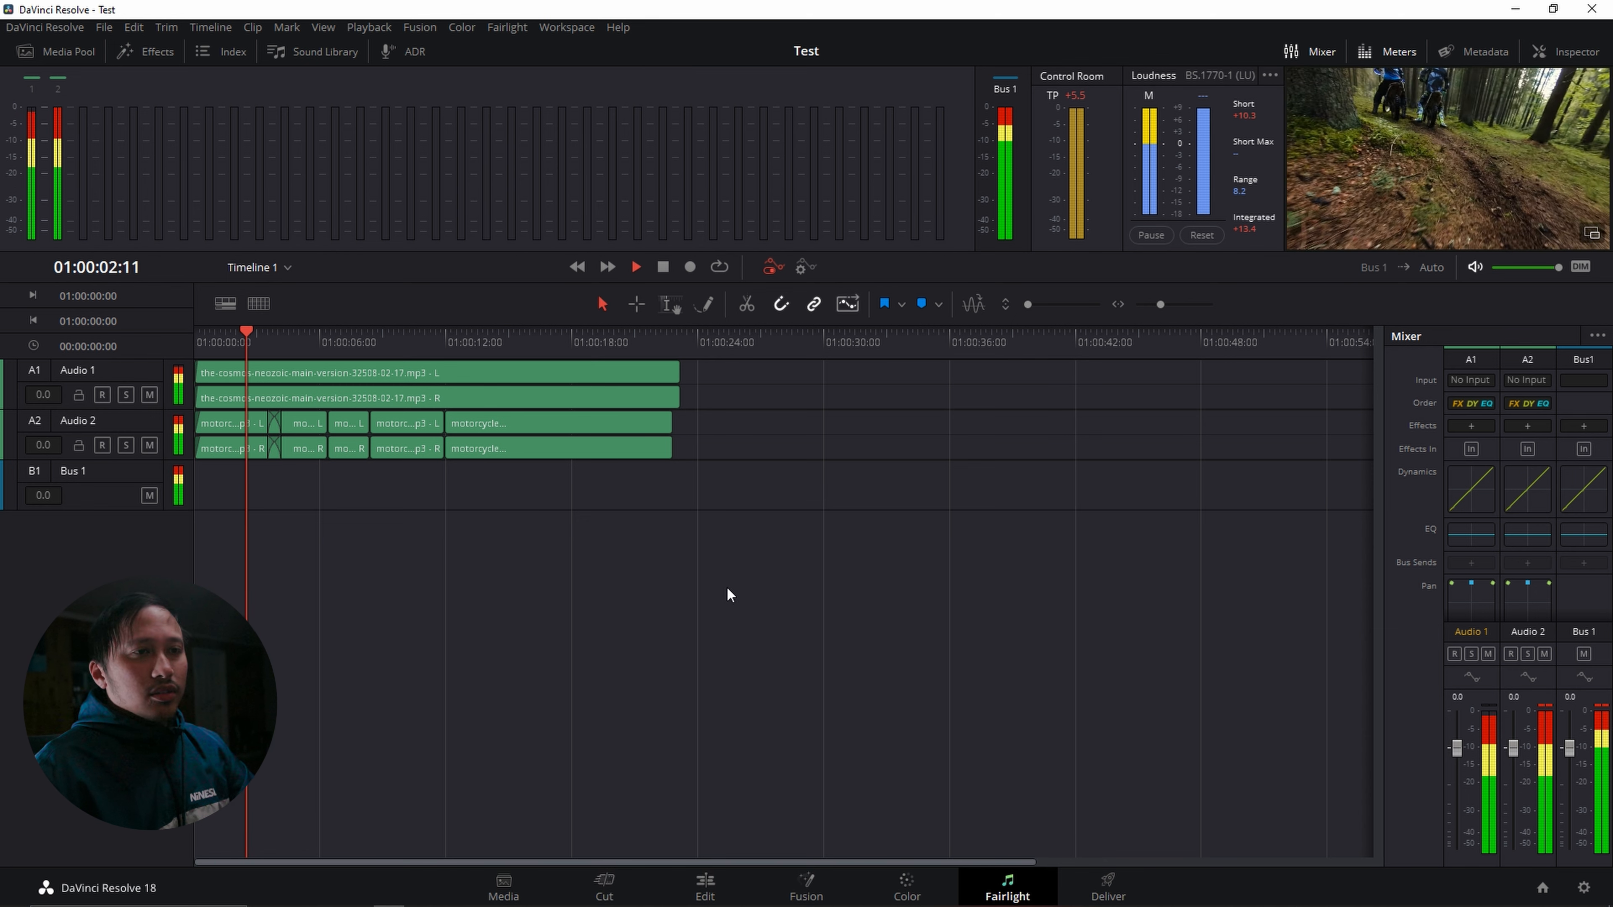
key("space")
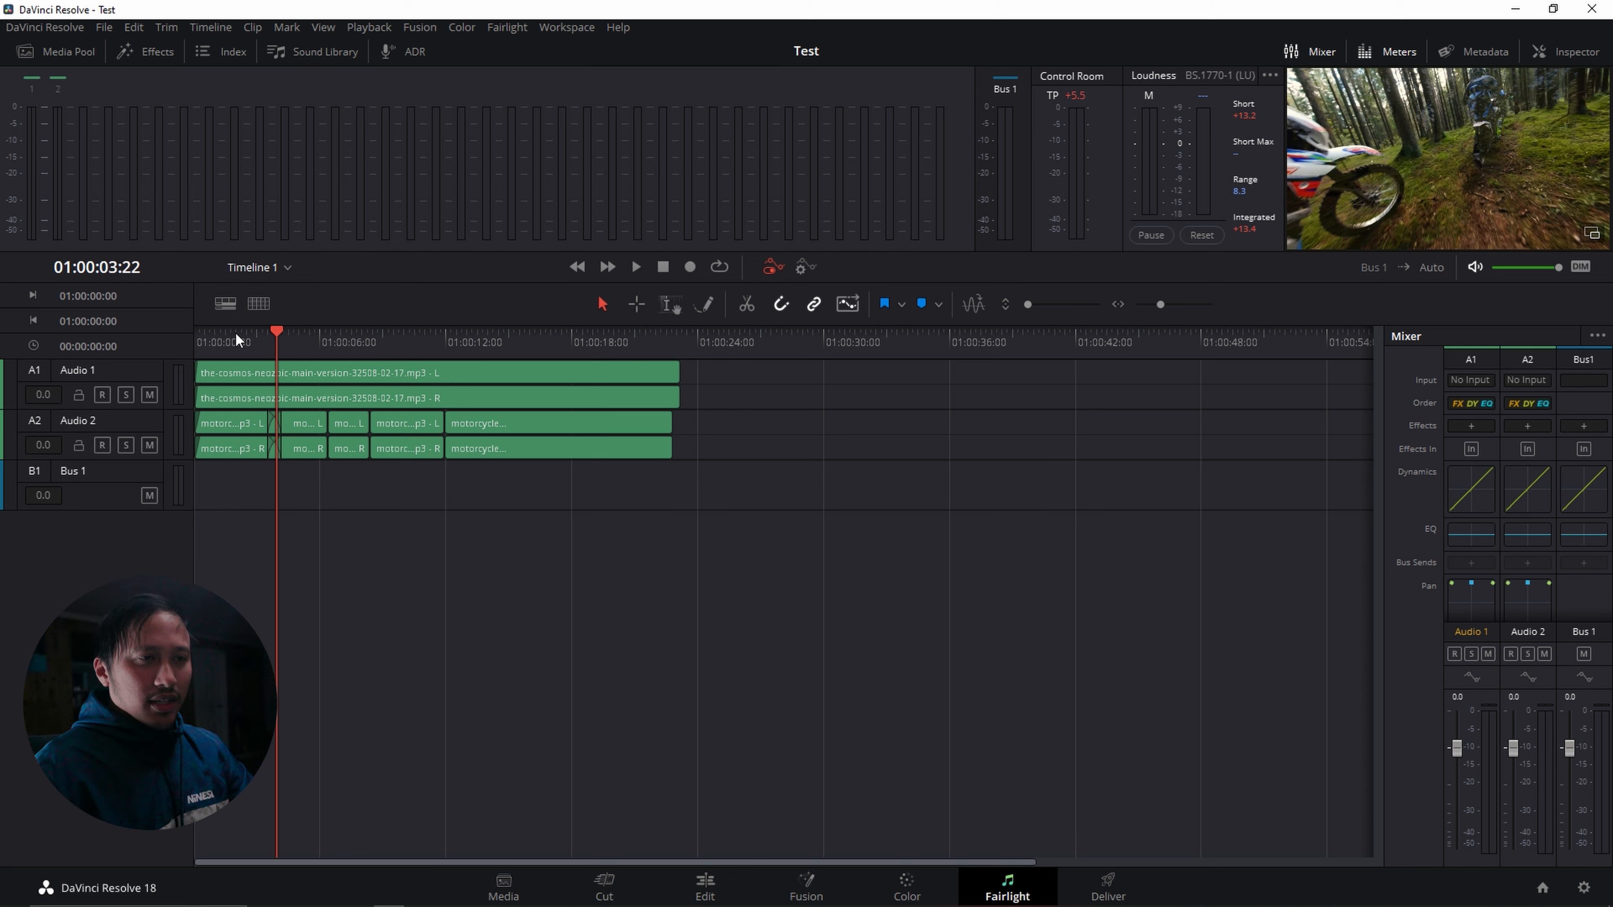
left_click_drag(235, 331, 209, 332)
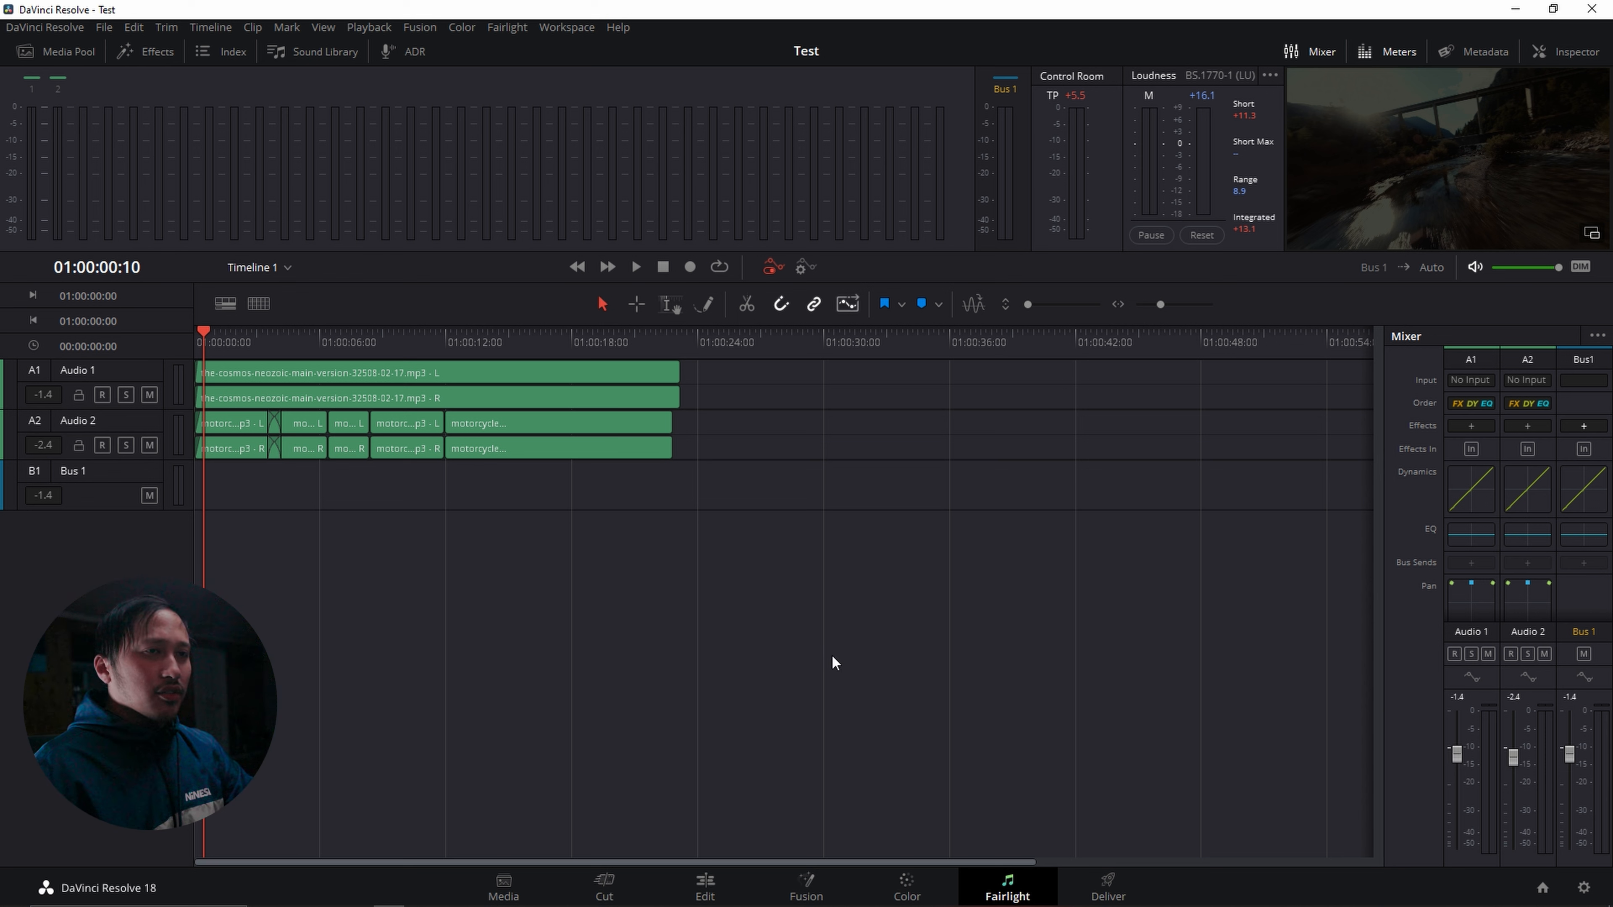
Browse the audio effect categories available for Bus 1.
left_click(1583, 429)
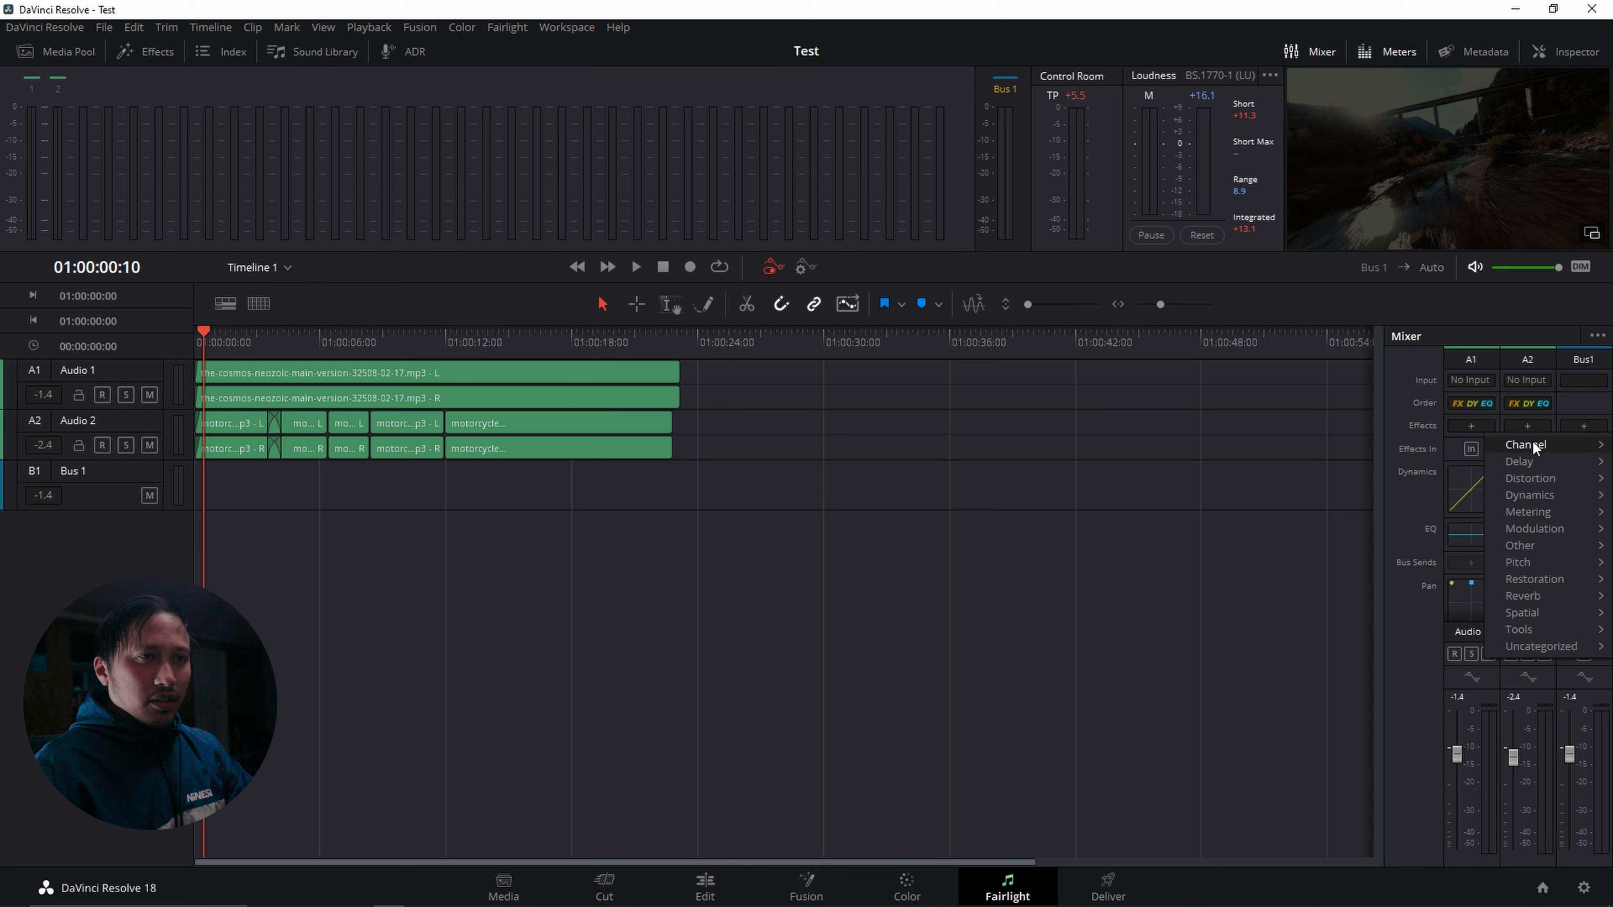
mouse_move(1543, 463)
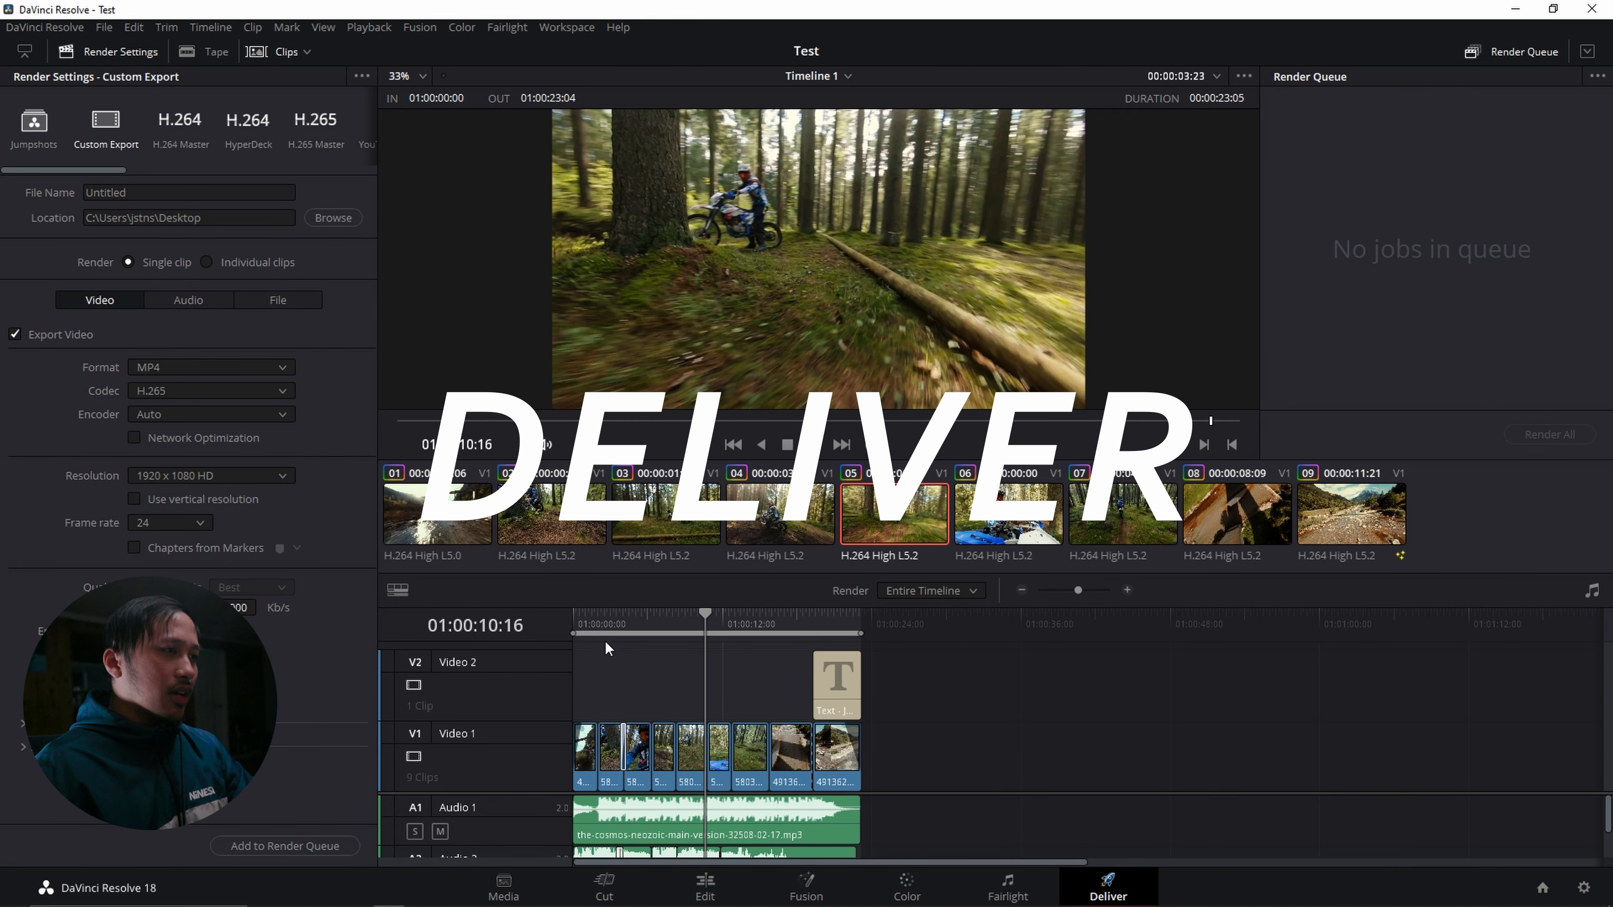
Return the playhead to the timeline start and try shortening the render range from its end.
key("Home")
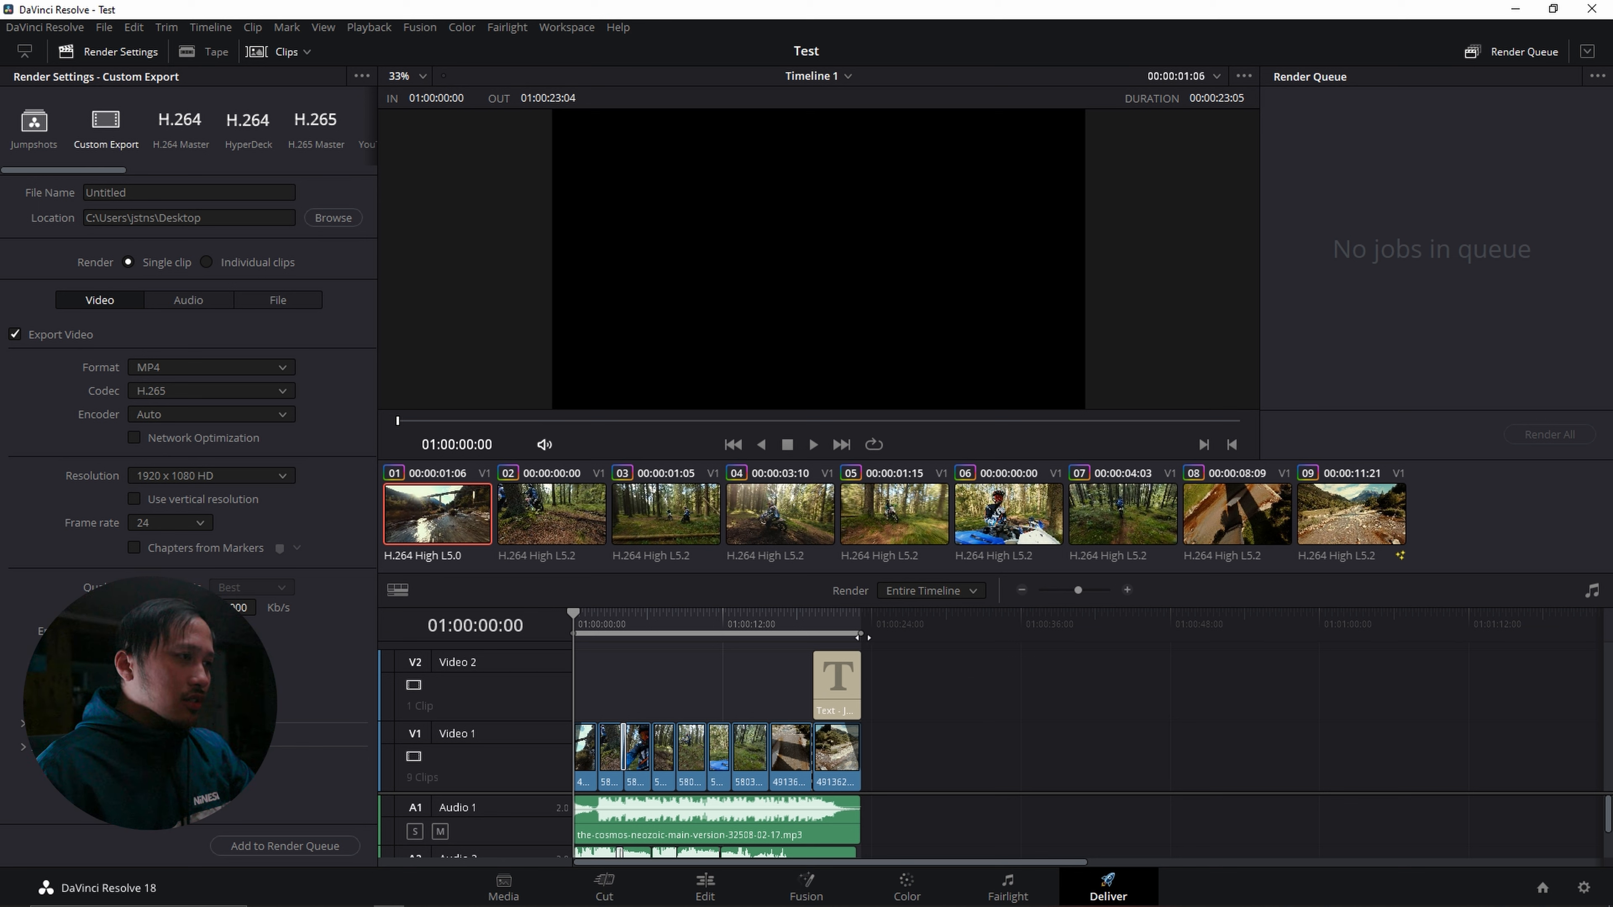
left_click_drag(861, 631, 719, 632)
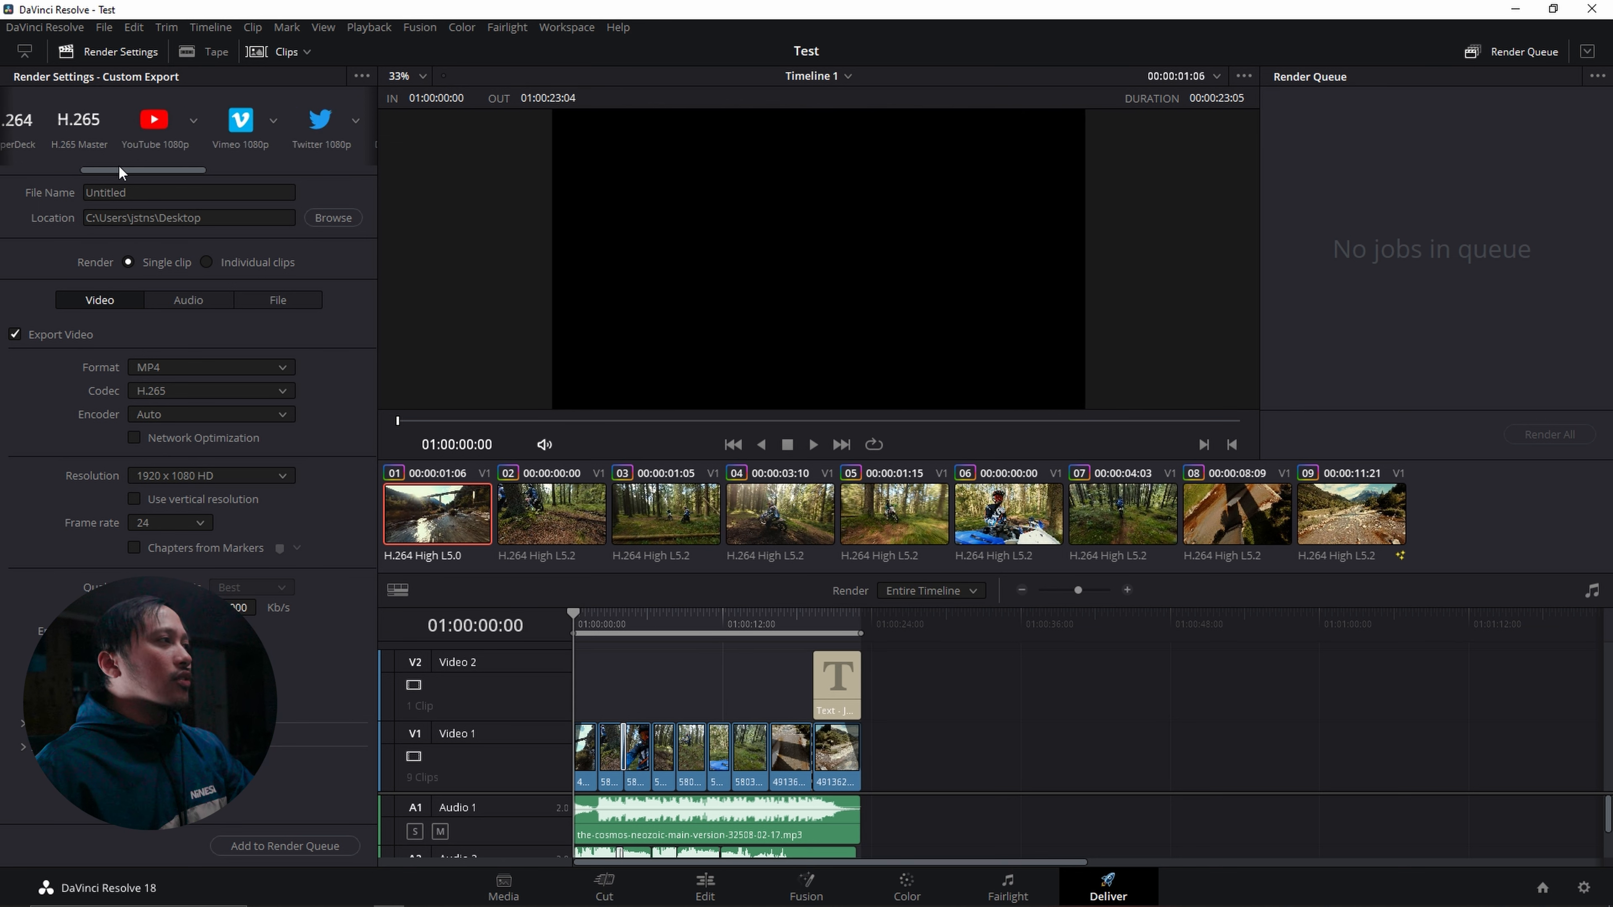
Queue and render the entire timeline with the YouTube 1080p preset under the file name Test Bike.
left_click_drag(118, 169, 154, 171)
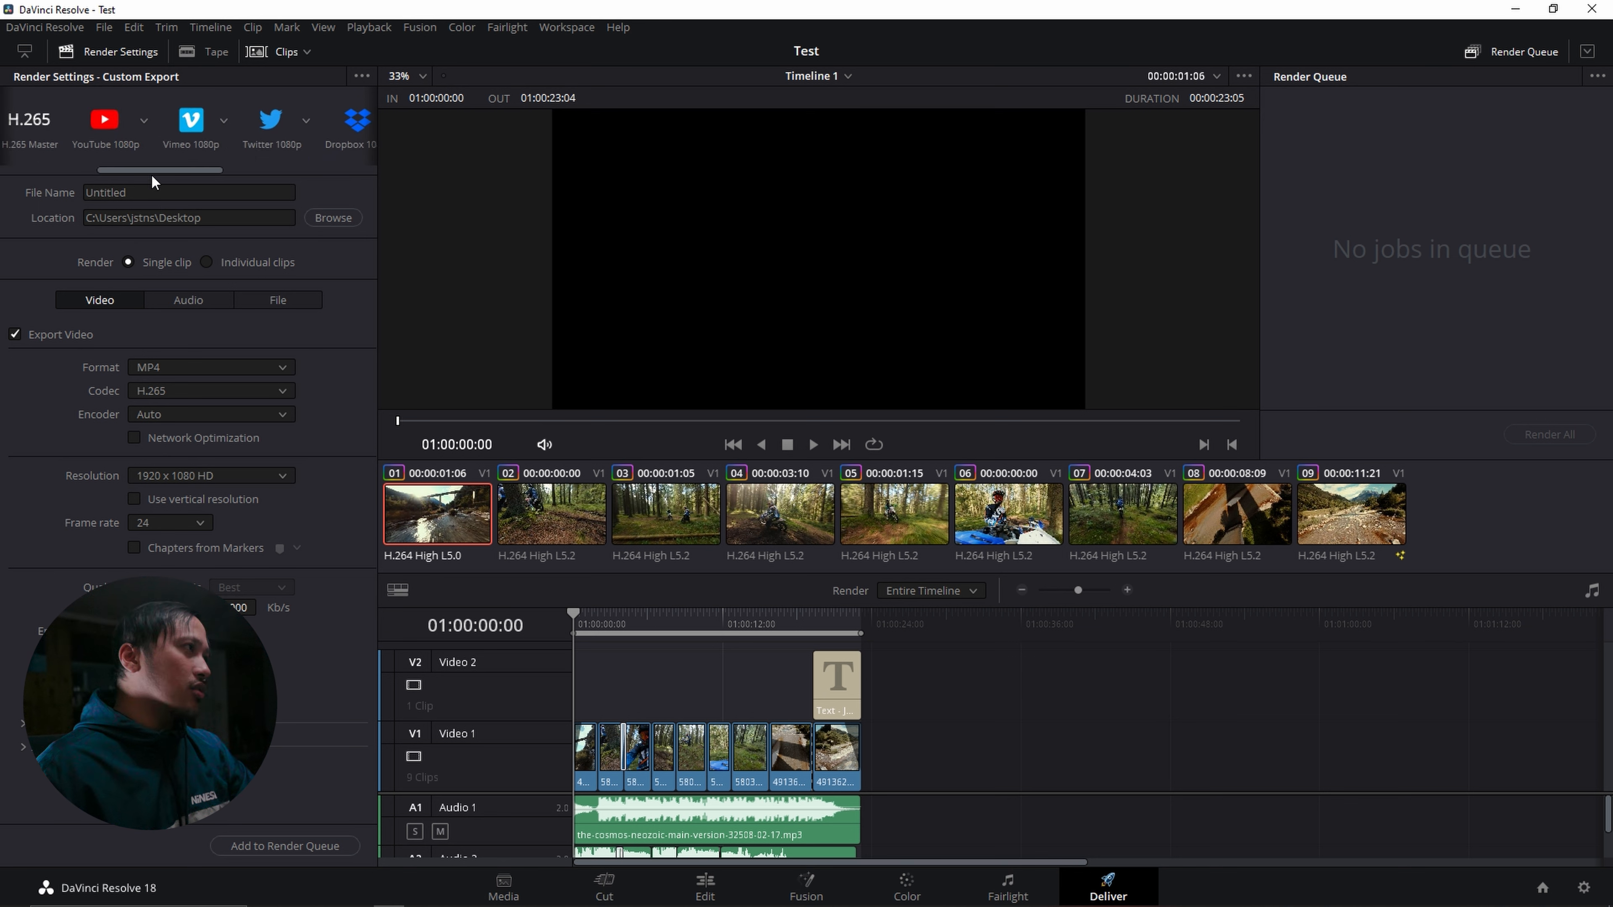
left_click(375, 128)
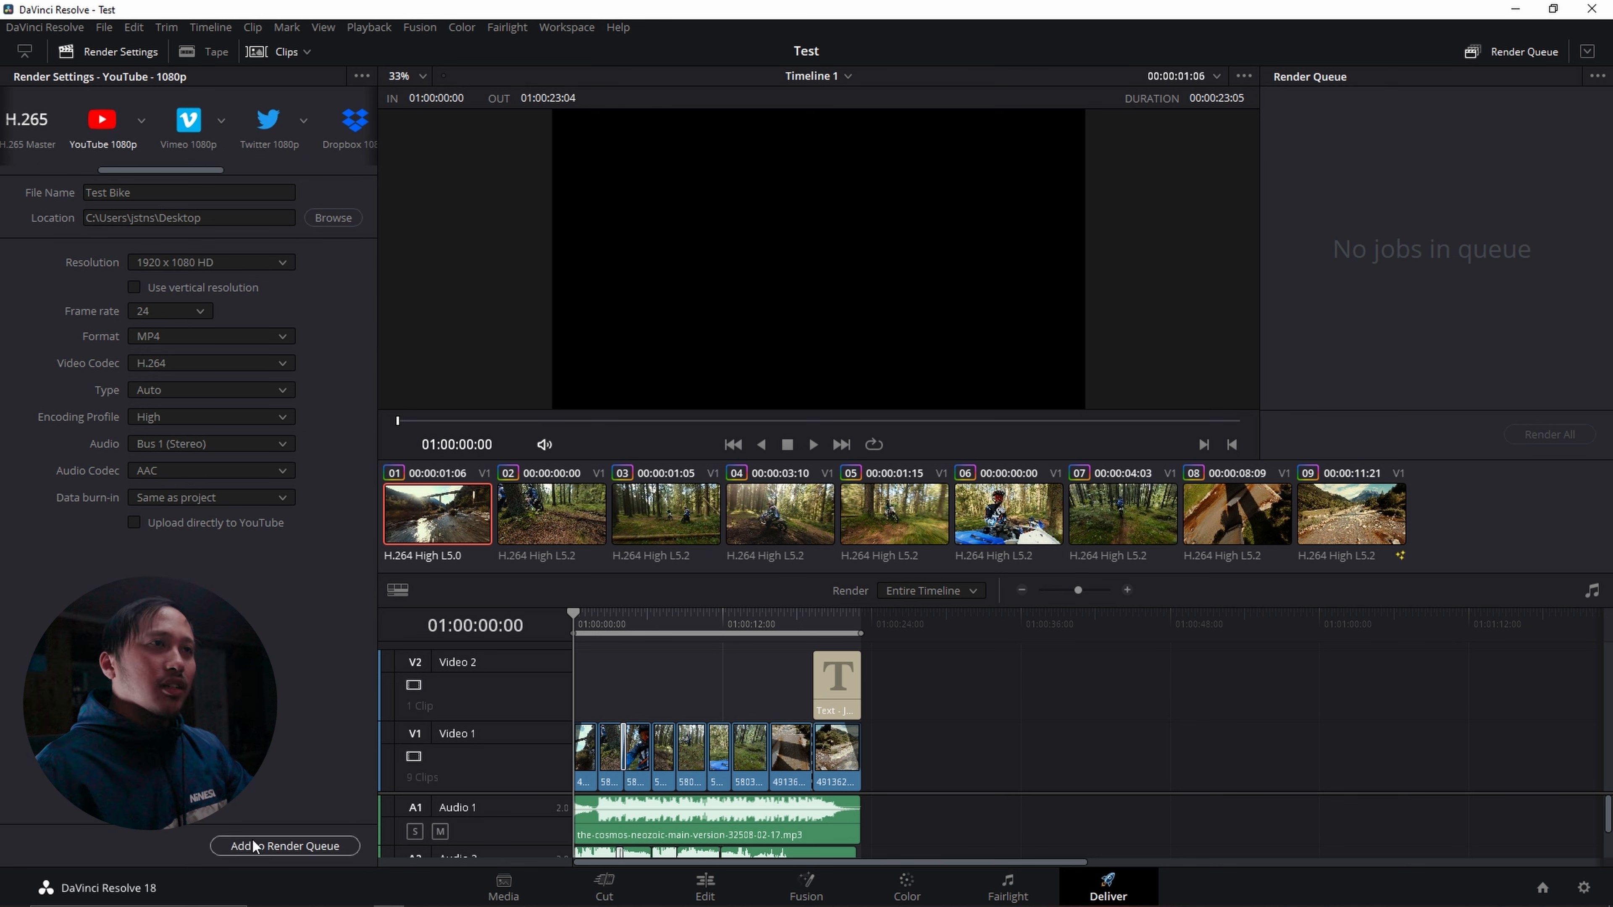
left_click(284, 847)
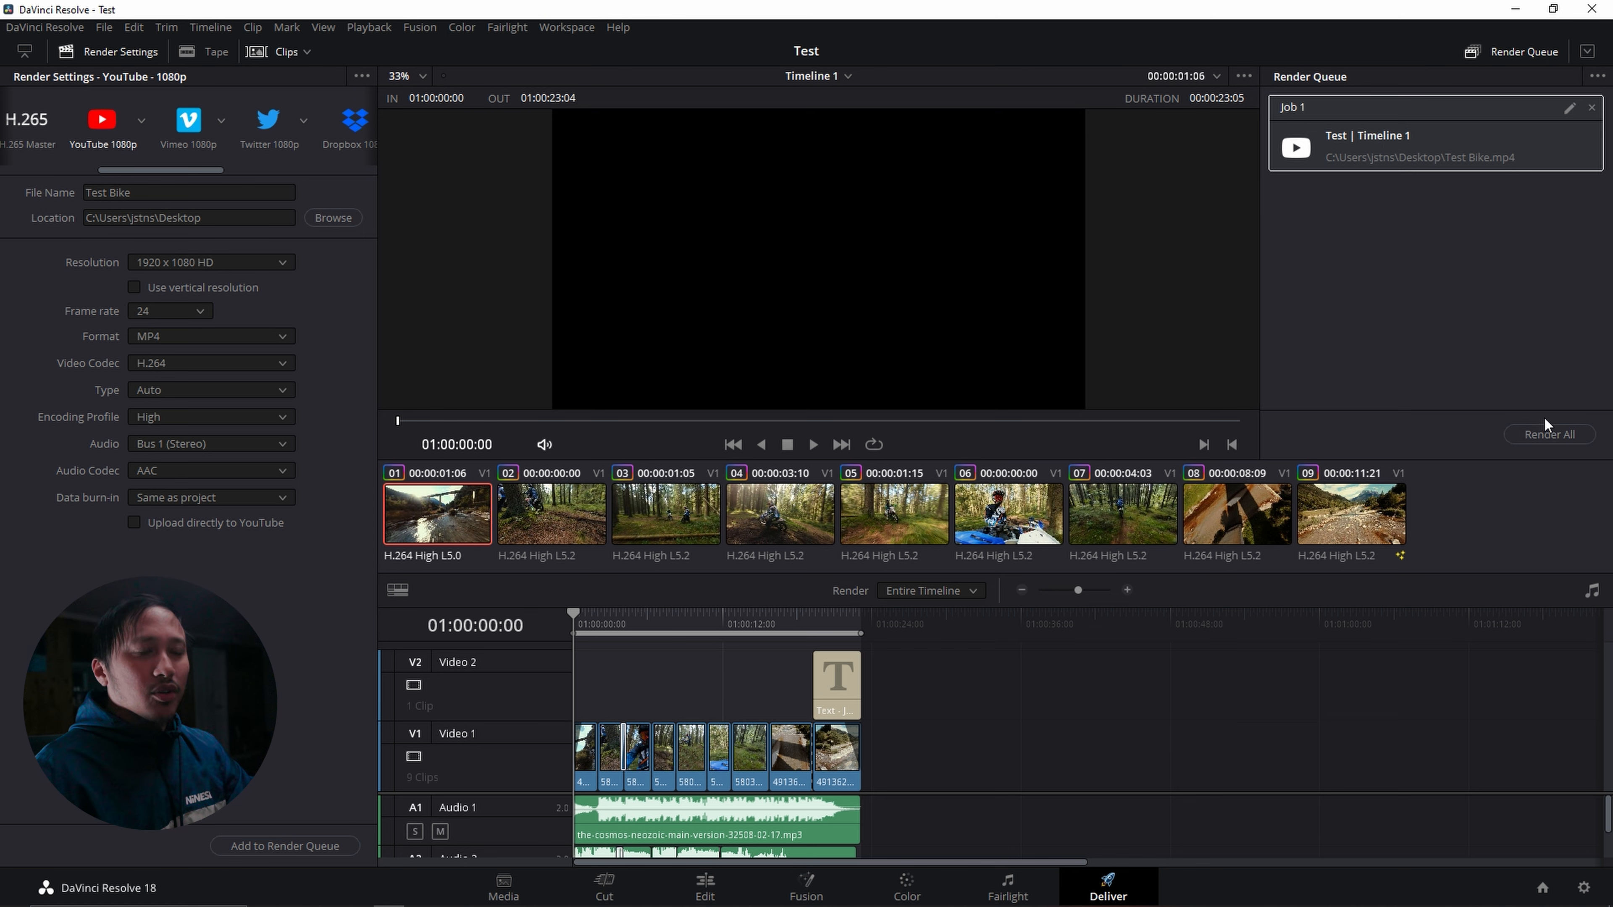
left_click(1555, 439)
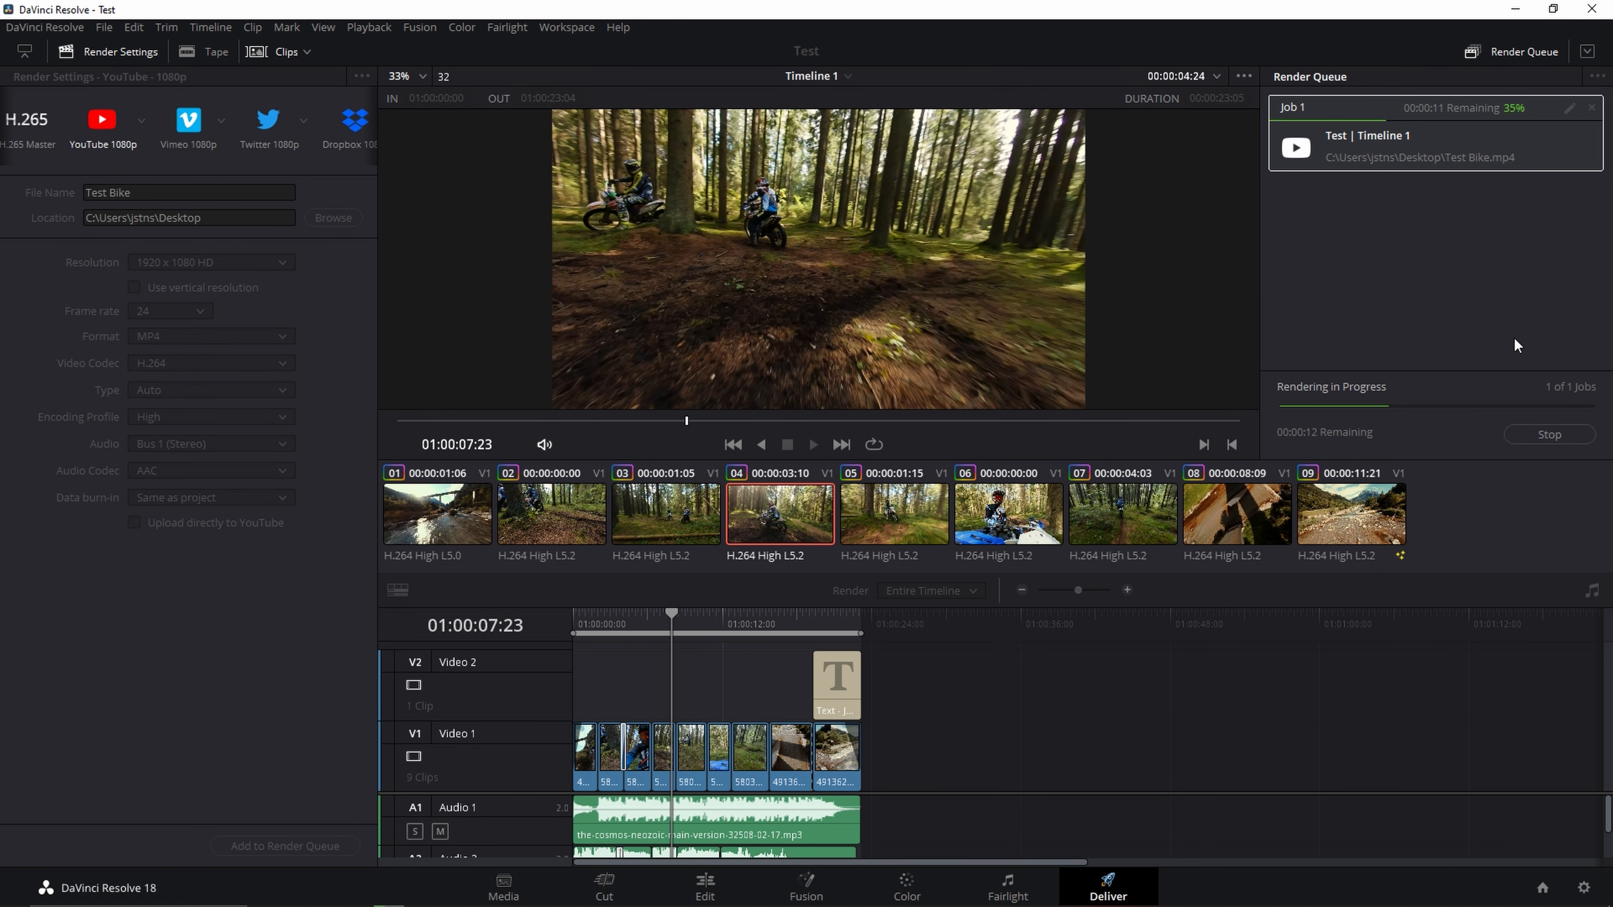